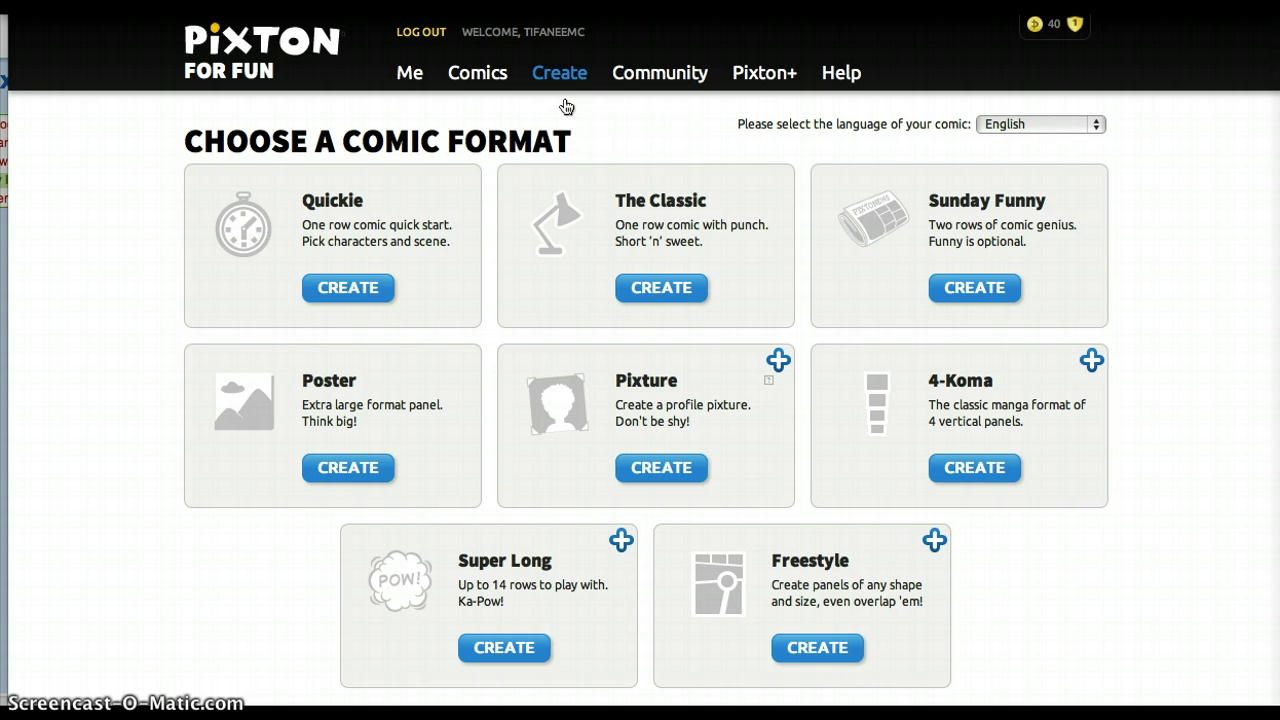
# Start a new comic in The Classic format with the layout of four equal panels.
pyautogui.click(652, 290)
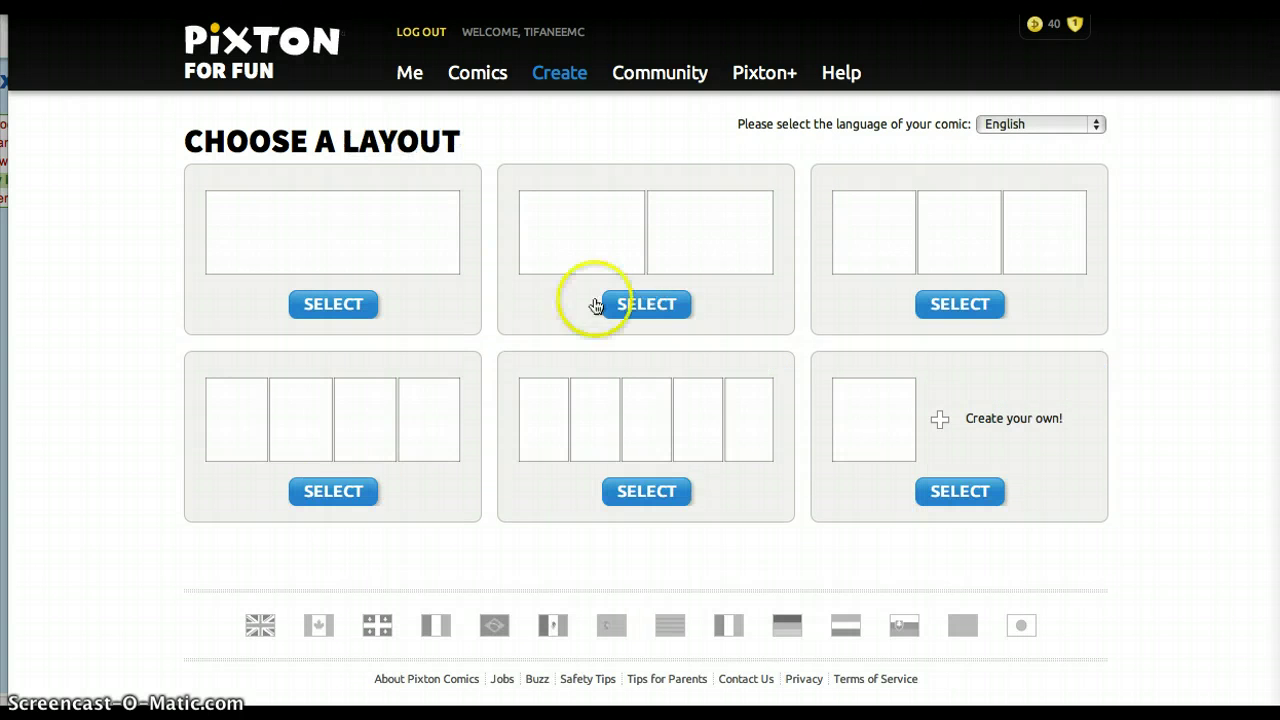
pyautogui.click(300, 495)
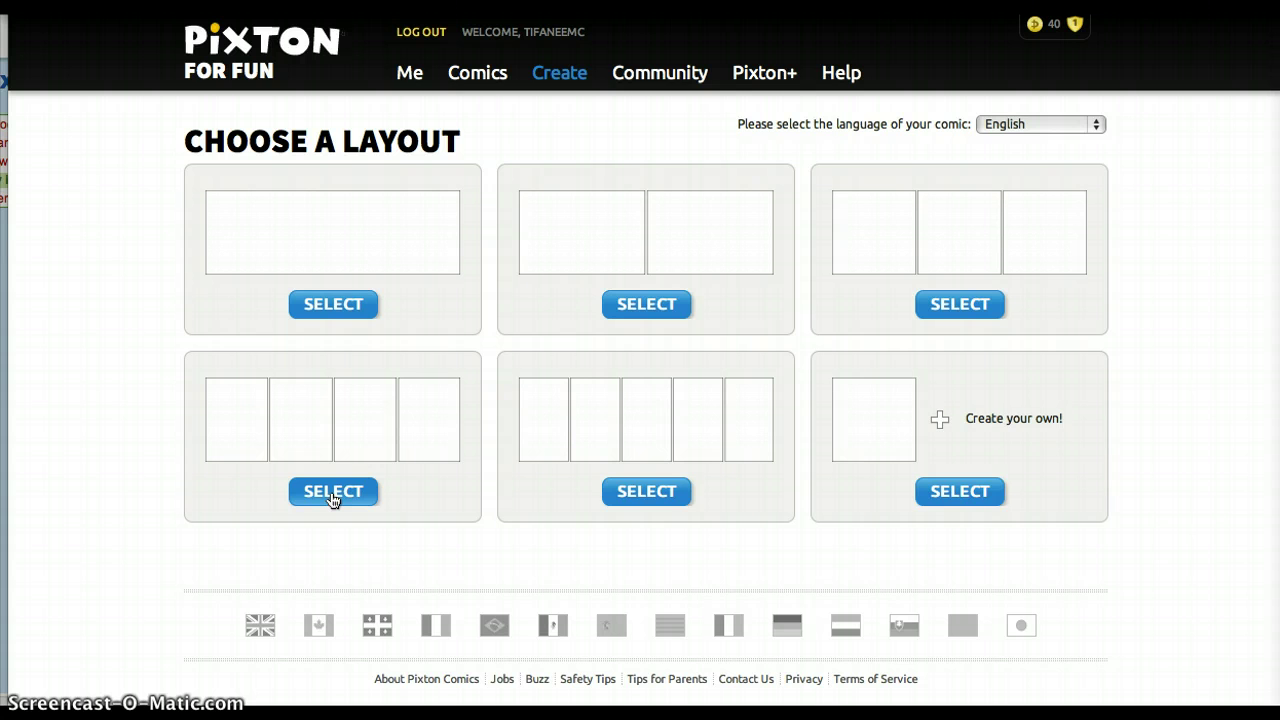
pyautogui.click(333, 497)
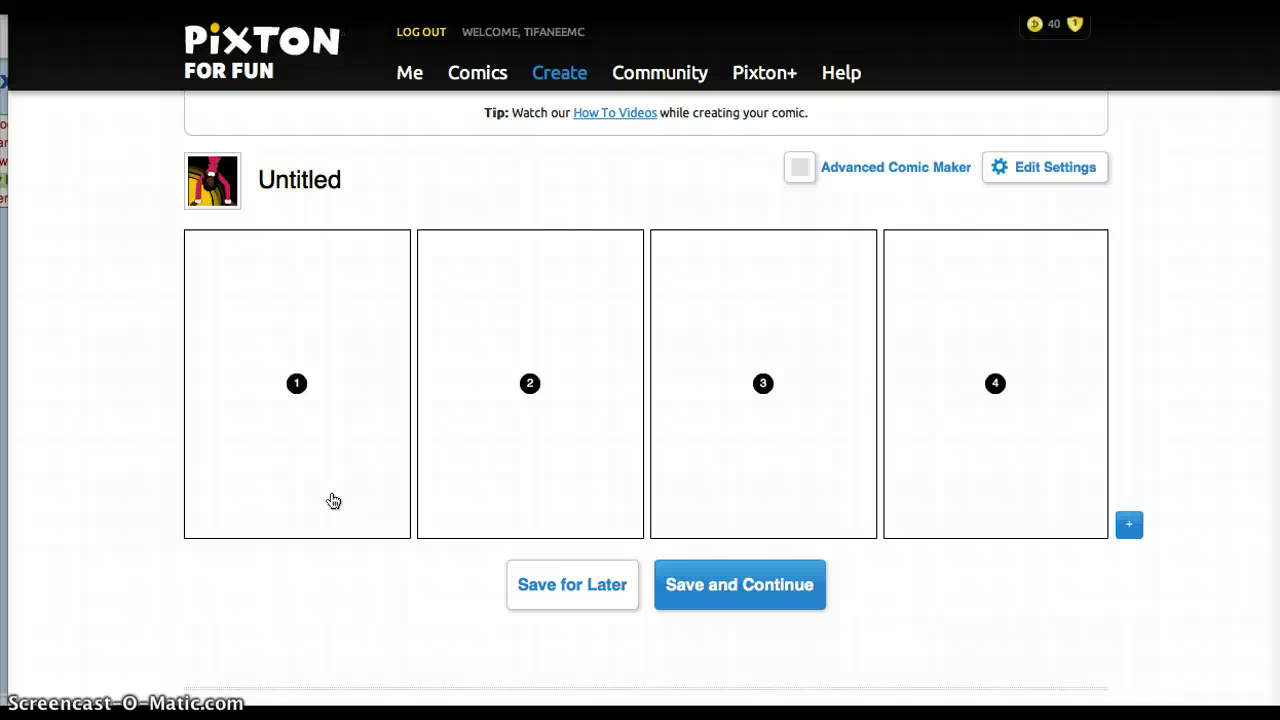
# Search the preset backgrounds for "roo" and apply the living room with the armchair and scooter picture to panel 1.
pyautogui.click(333, 501)
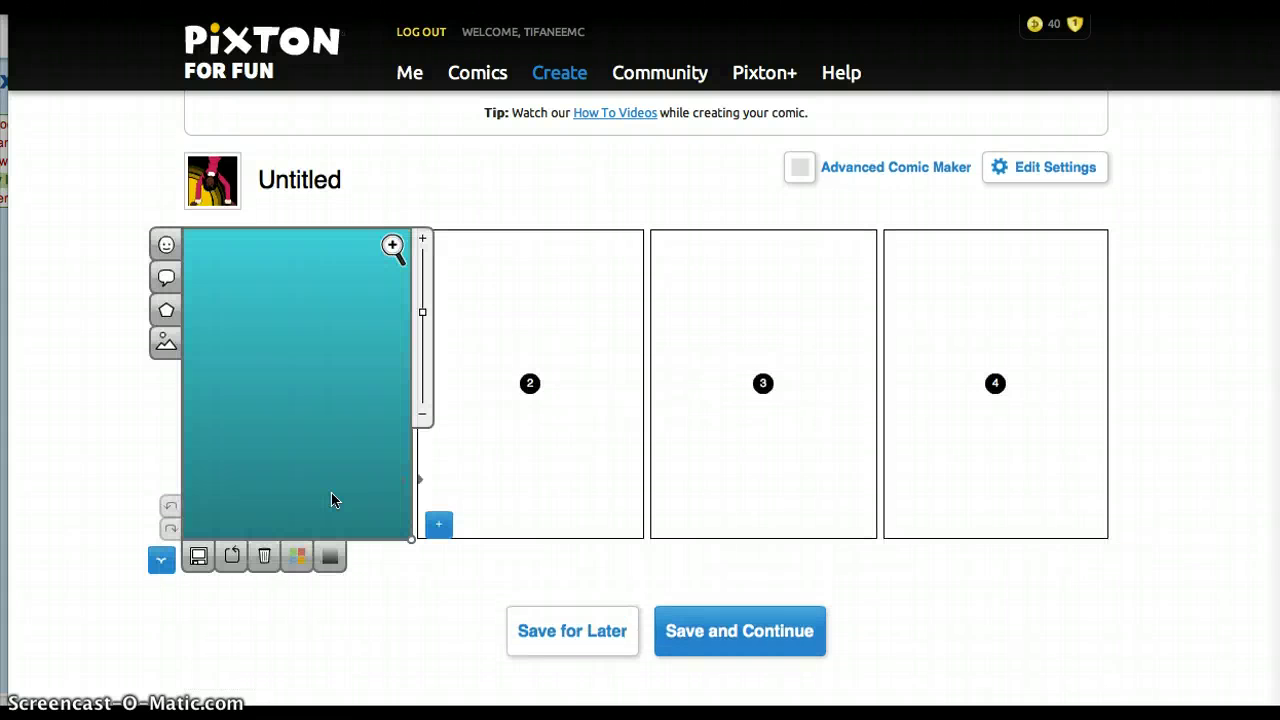
pyautogui.click(165, 345)
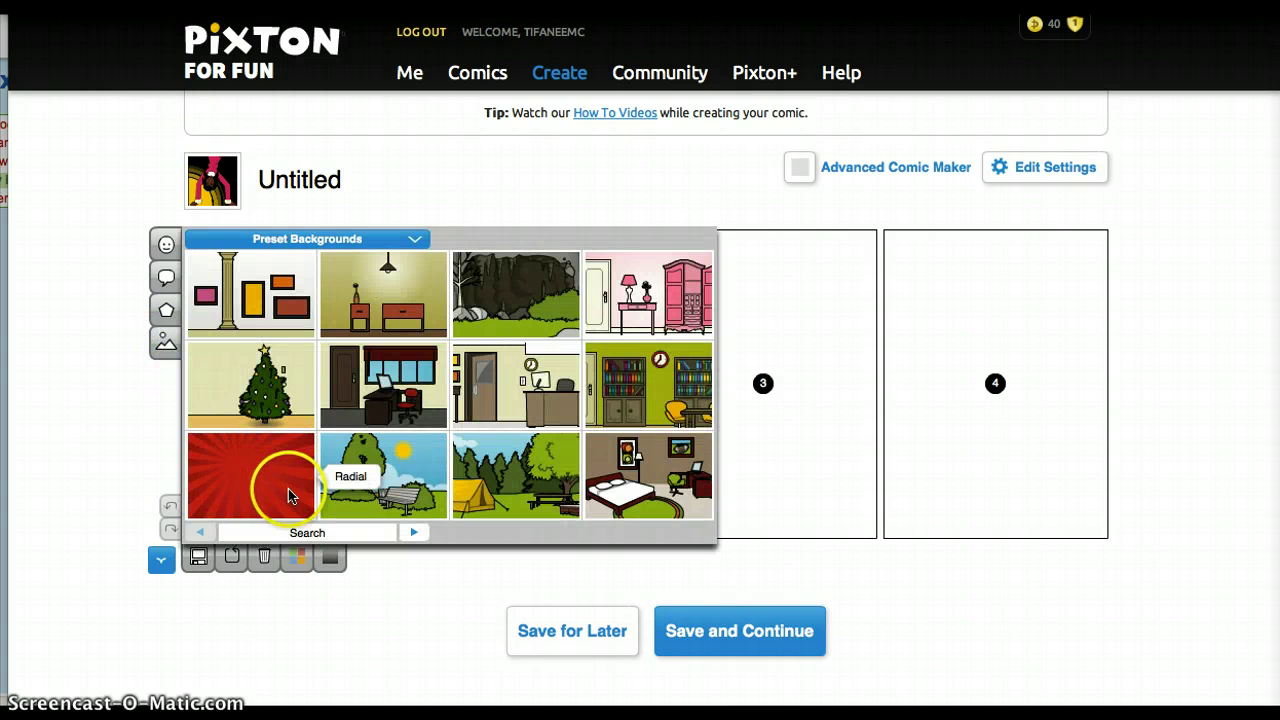
pyautogui.click(297, 533)
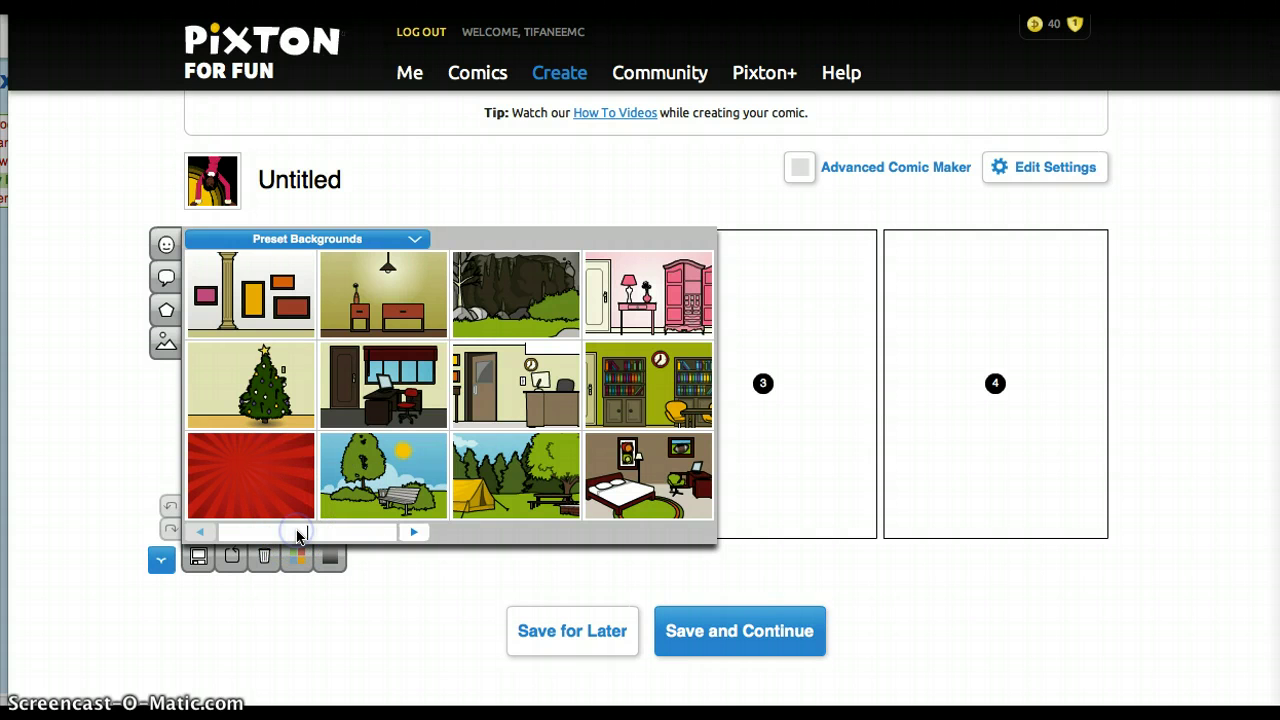
pyautogui.write('roo')
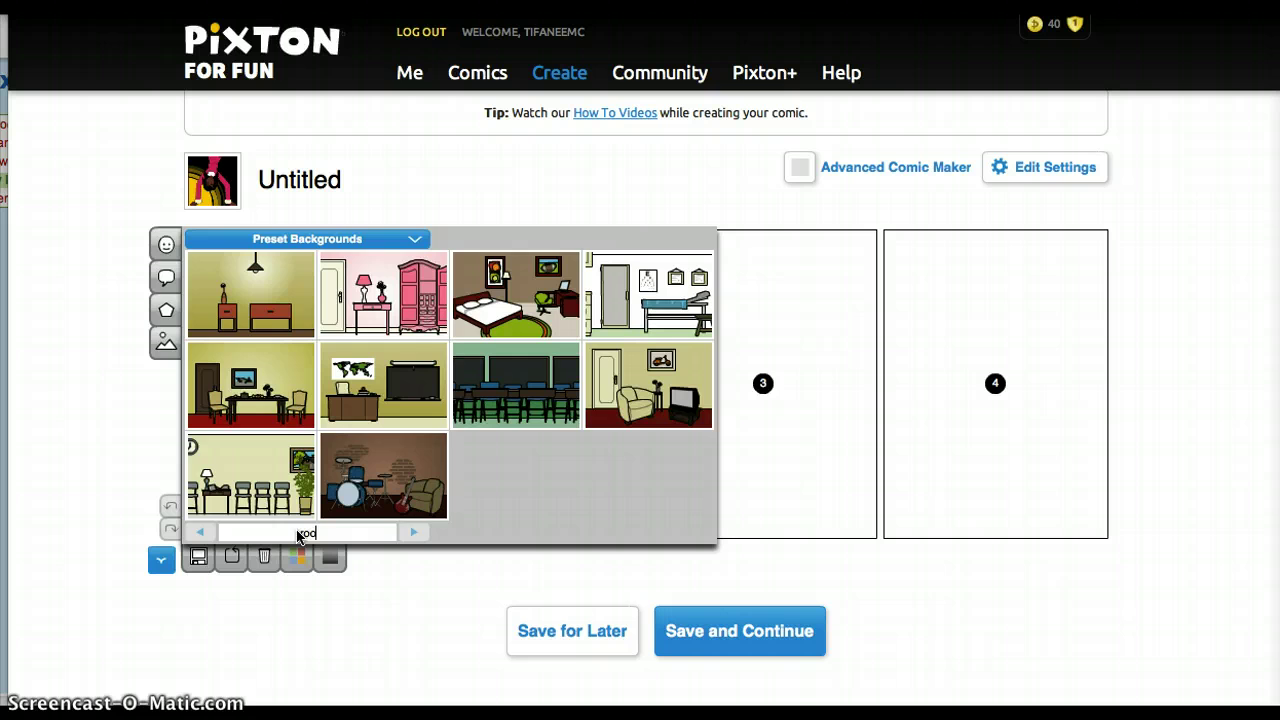
pyautogui.click(657, 390)
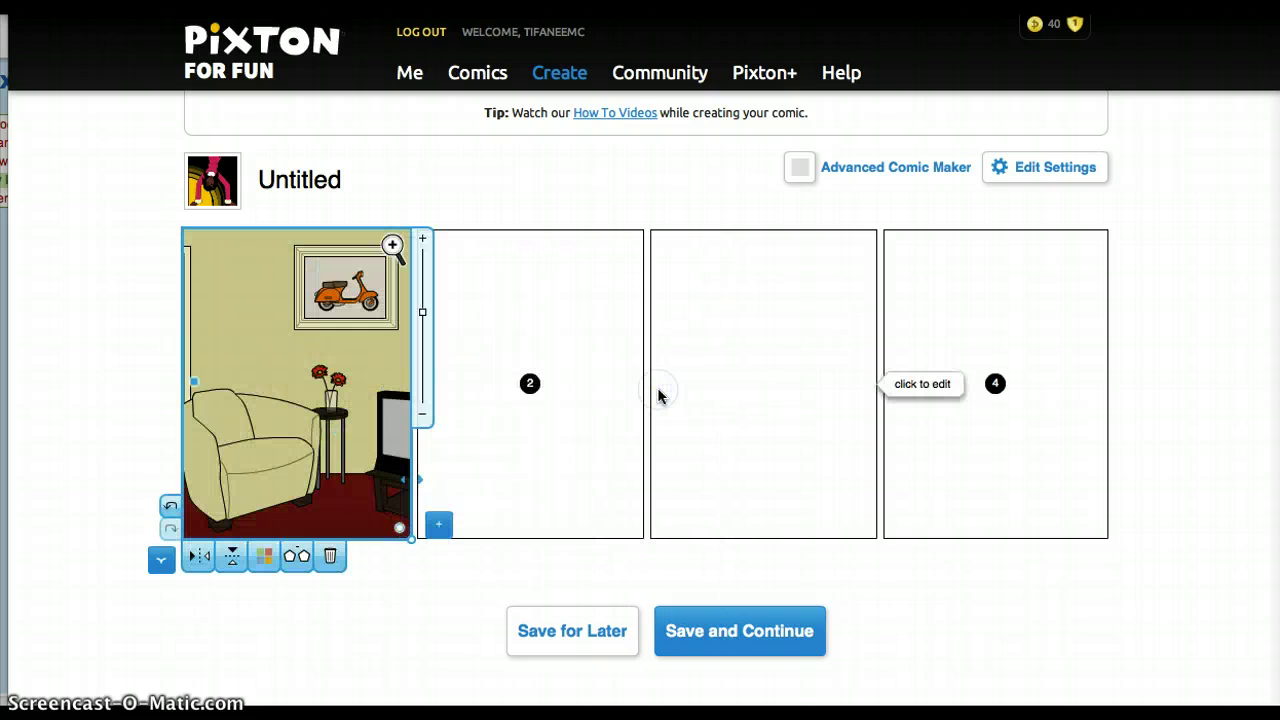
# Zoom out the living room in panel 1 and shift it so the armchair, picture and whole television fit.
pyautogui.moveTo(422, 322)
pyautogui.mouseDown()
pyautogui.moveTo(421, 335)
pyautogui.moveTo(422, 319)
pyautogui.mouseUp()
pyautogui.click(421, 334)
pyautogui.moveTo(380, 367); pyautogui.dragTo(355, 382)
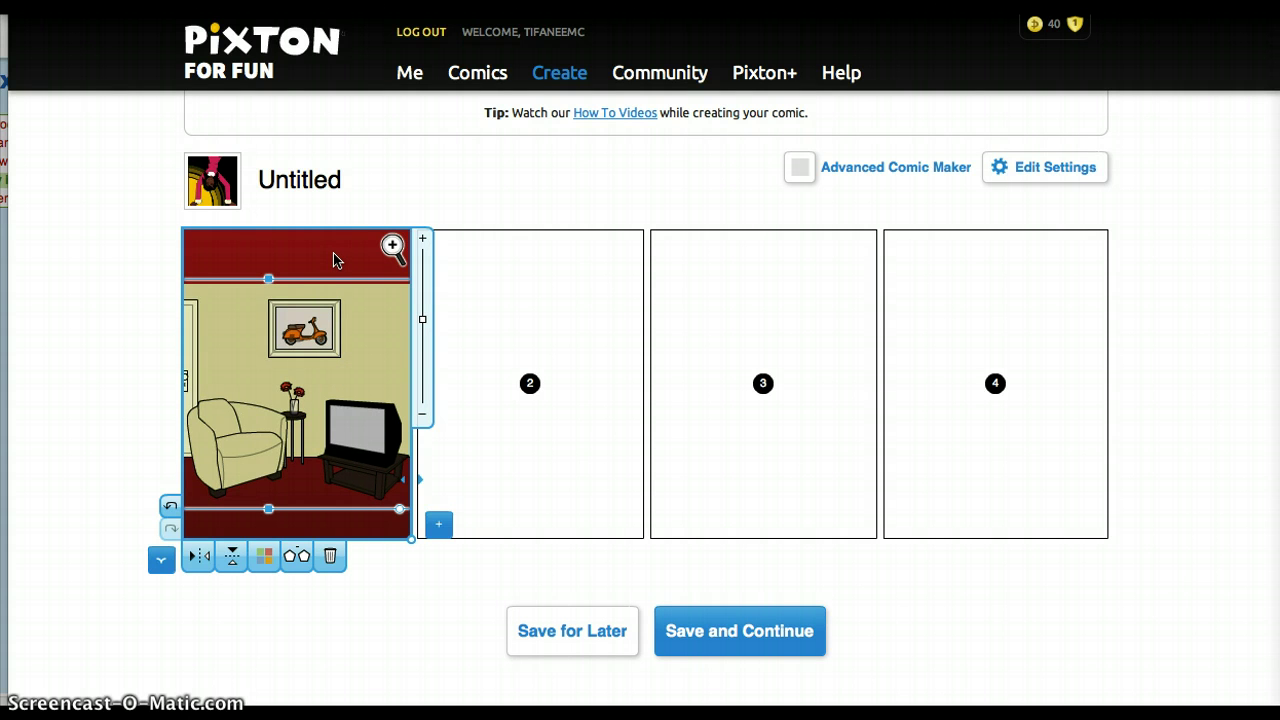
pyautogui.click(310, 528)
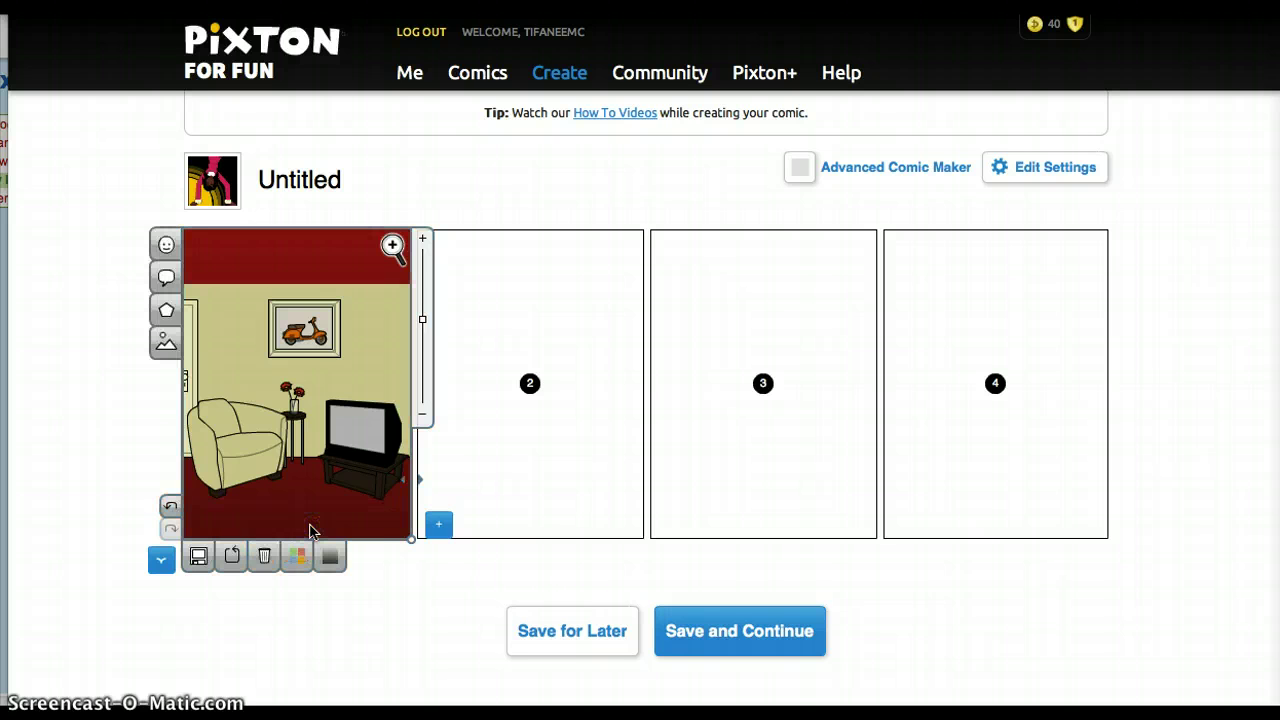
# Look through the preset characters available for panel 1.
pyautogui.click(163, 246)
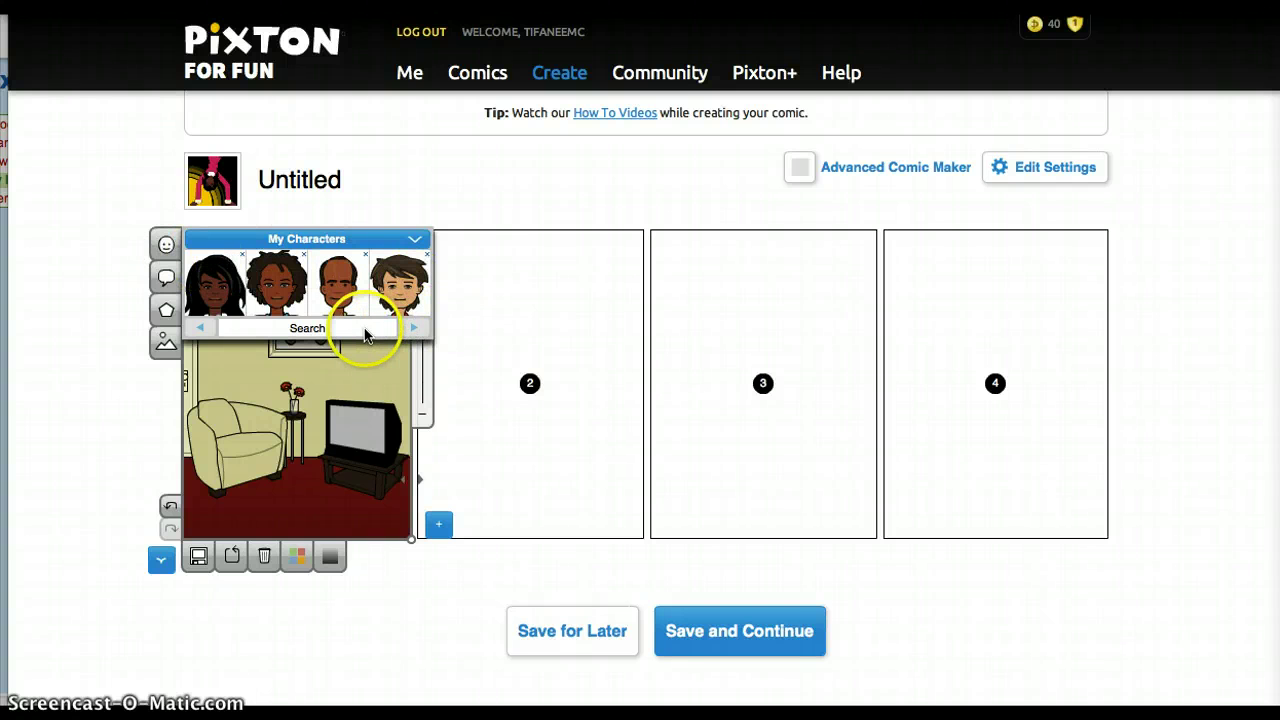
pyautogui.click(413, 240)
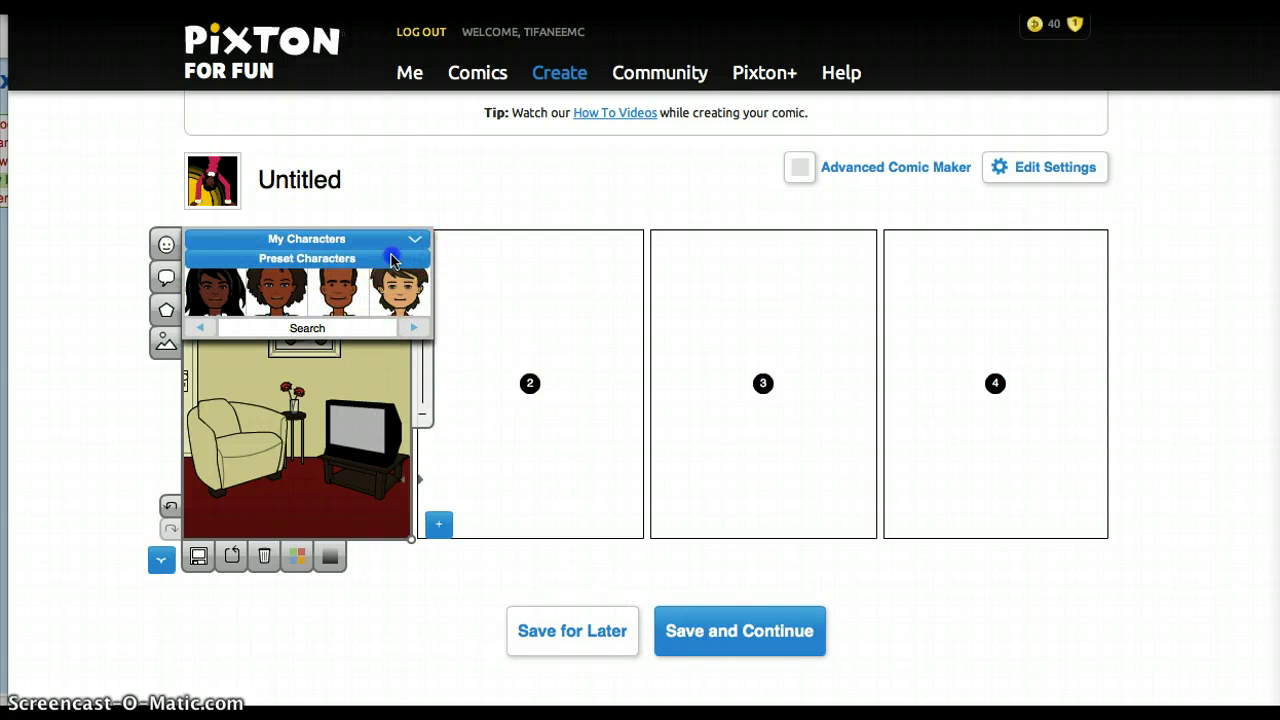
pyautogui.click(391, 256)
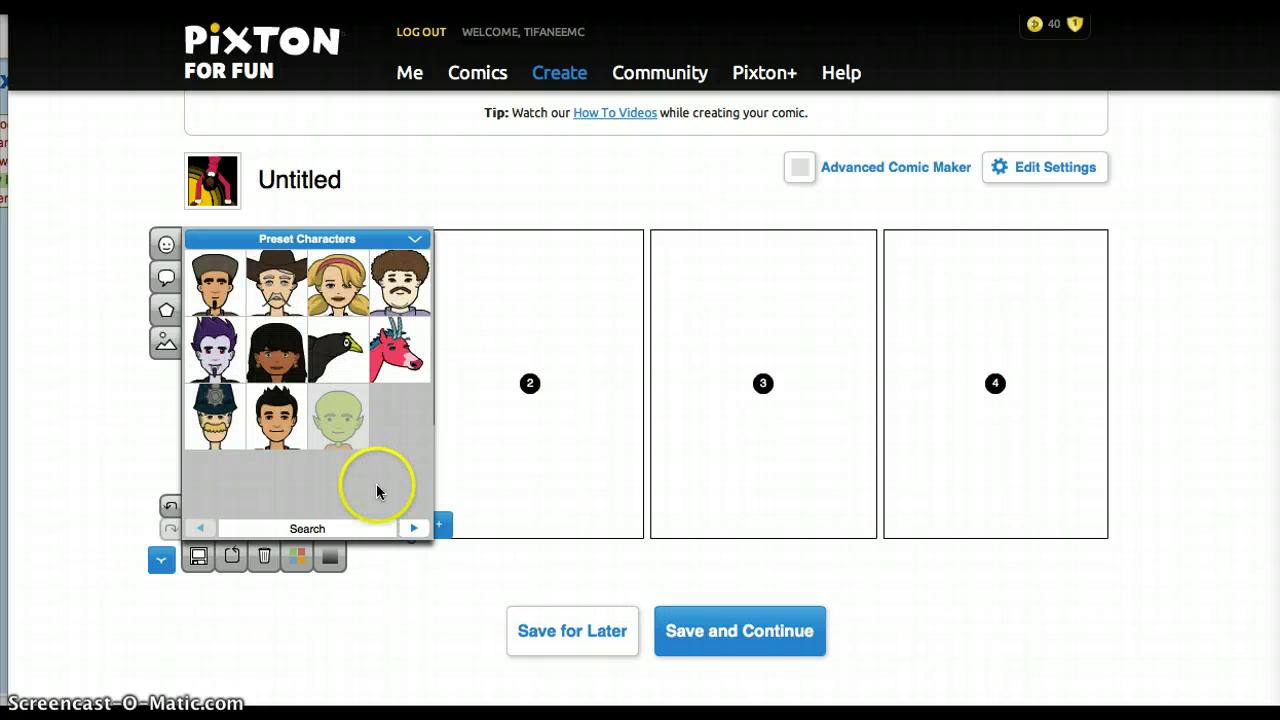
pyautogui.click(409, 530)
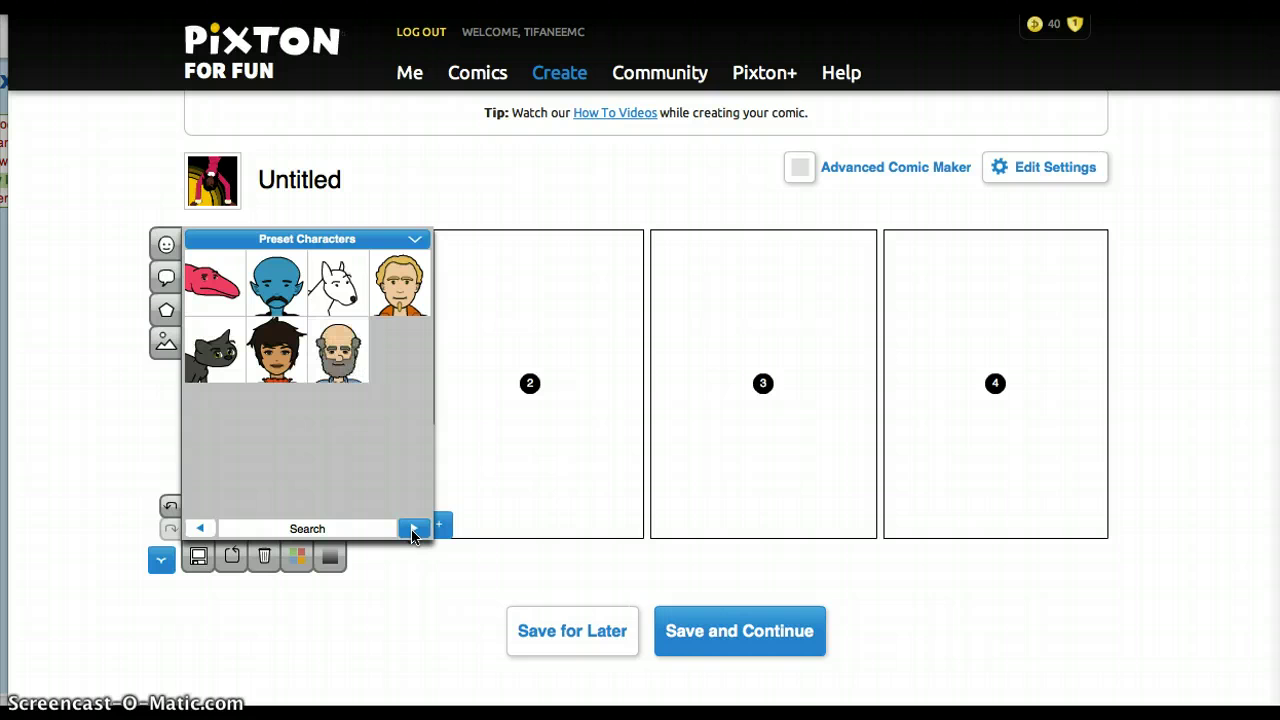
pyautogui.click(397, 278)
pyautogui.click(415, 240)
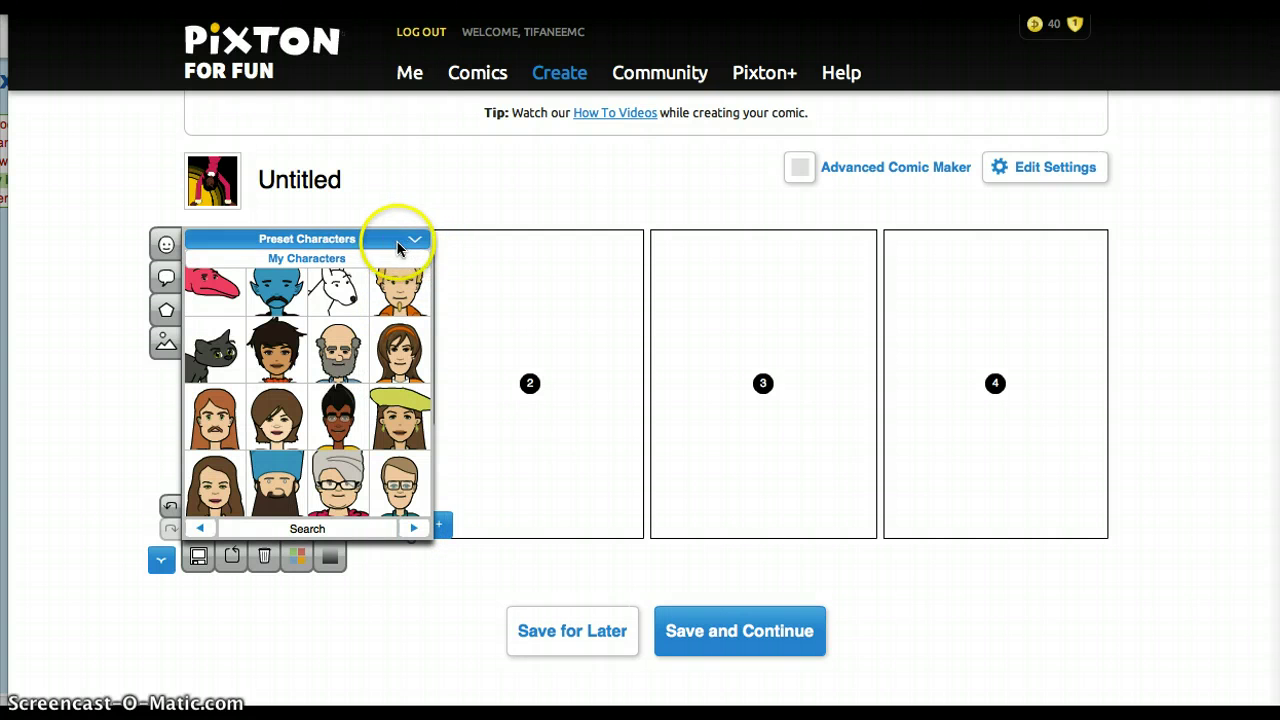
# Add the woman with long black hair from My Characters to panel 1 and stand her in front of the armchair.
pyautogui.click(287, 258)
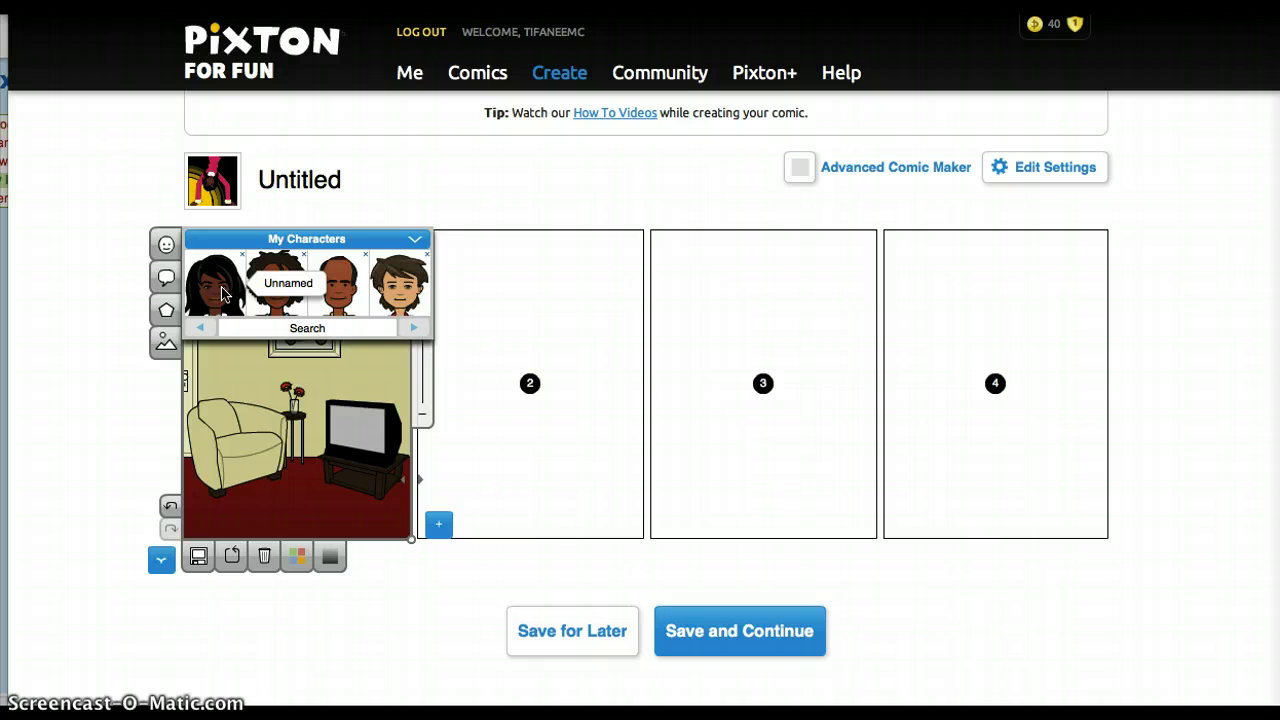
pyautogui.click(290, 365)
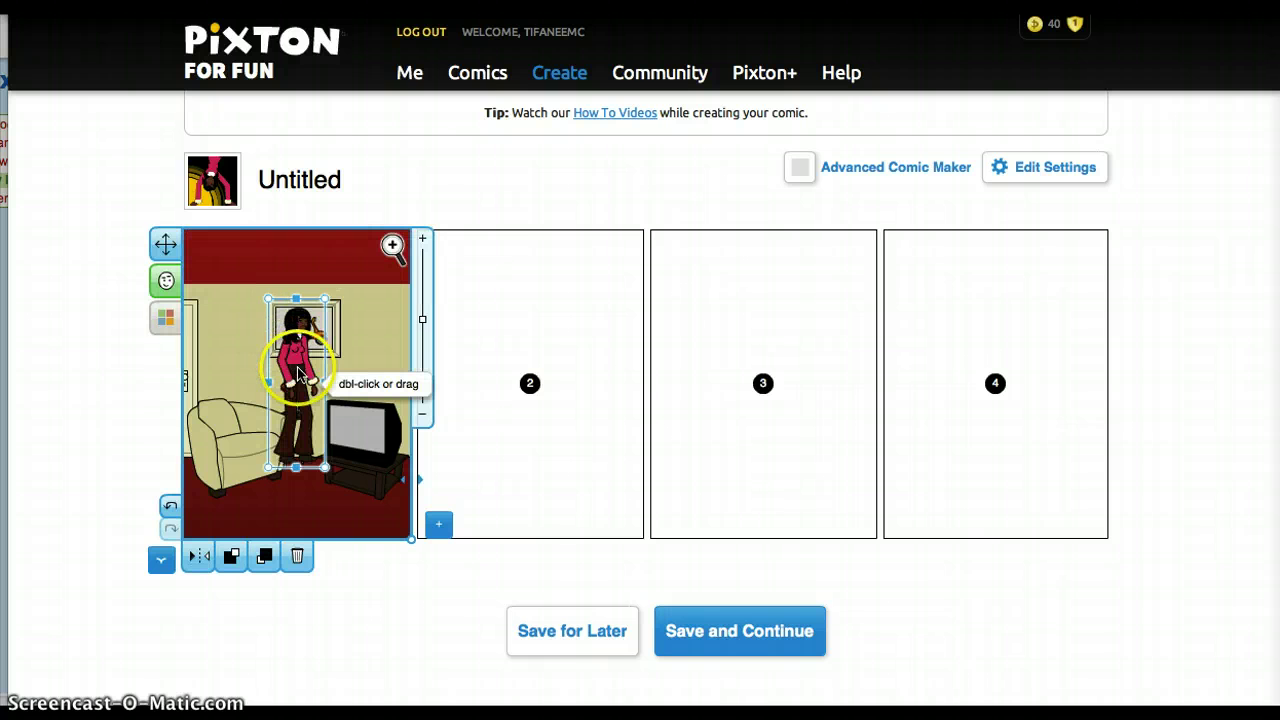
pyautogui.moveTo(297, 368); pyautogui.dragTo(275, 418)
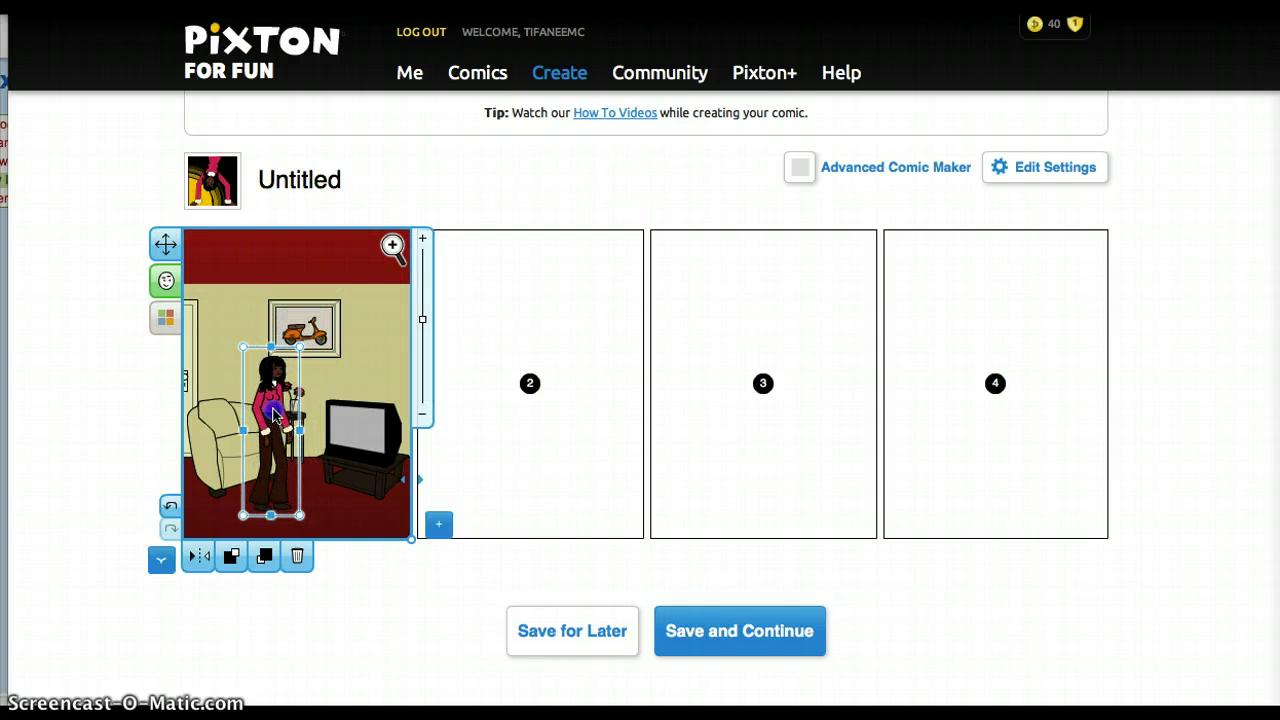
# Change the woman's pose to the preset sitting one with her legs extended forward.
pyautogui.click(166, 283)
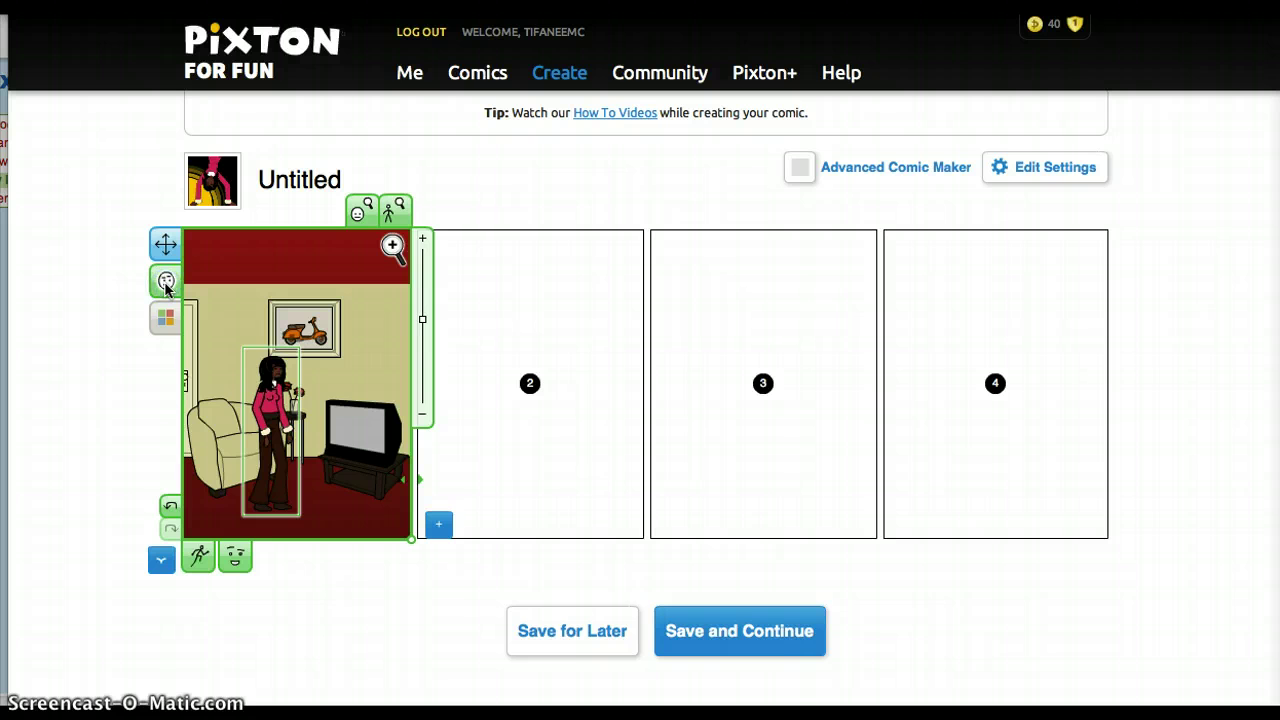
pyautogui.click(201, 558)
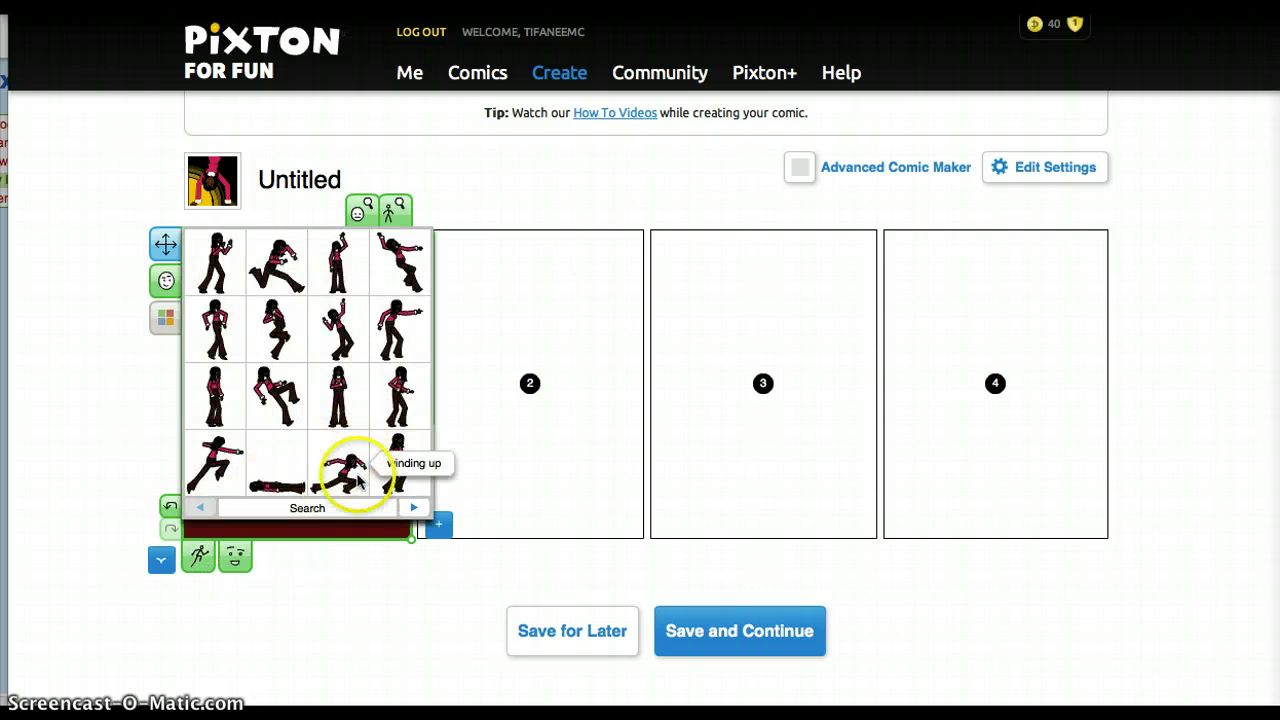
pyautogui.click(414, 510)
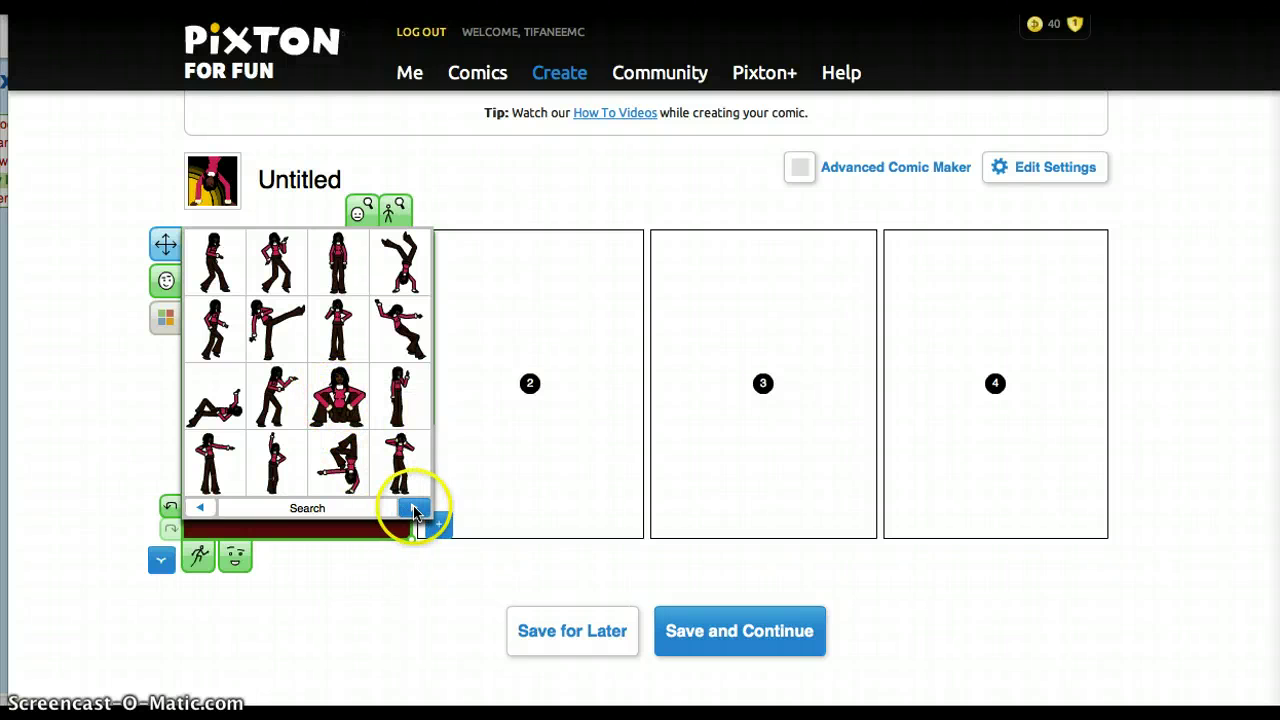
pyautogui.click(414, 510)
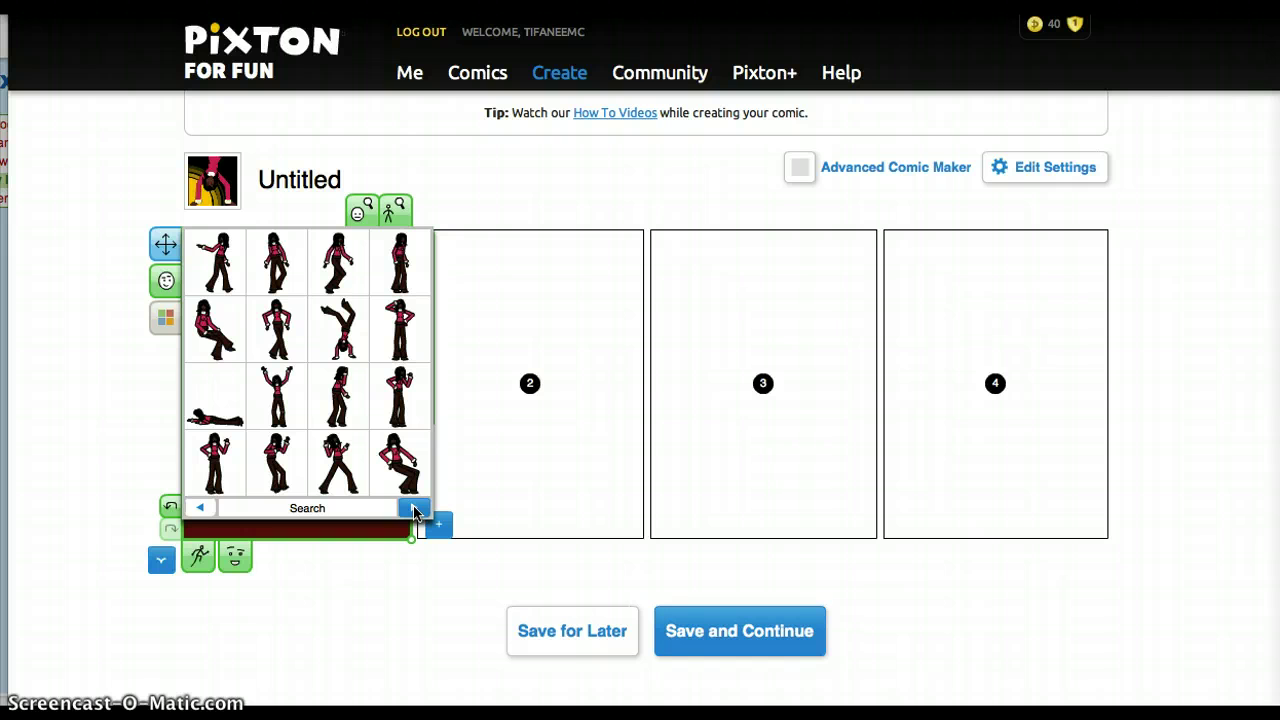
pyautogui.click(213, 330)
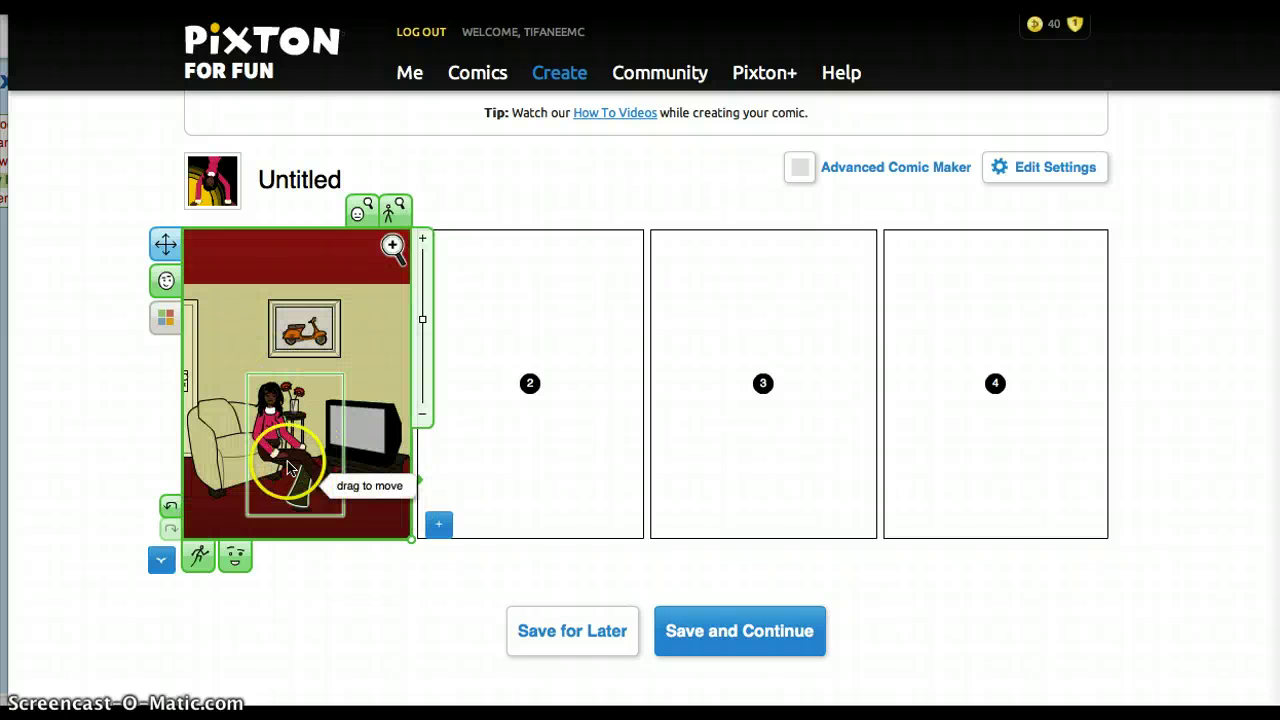
pyautogui.click(222, 500)
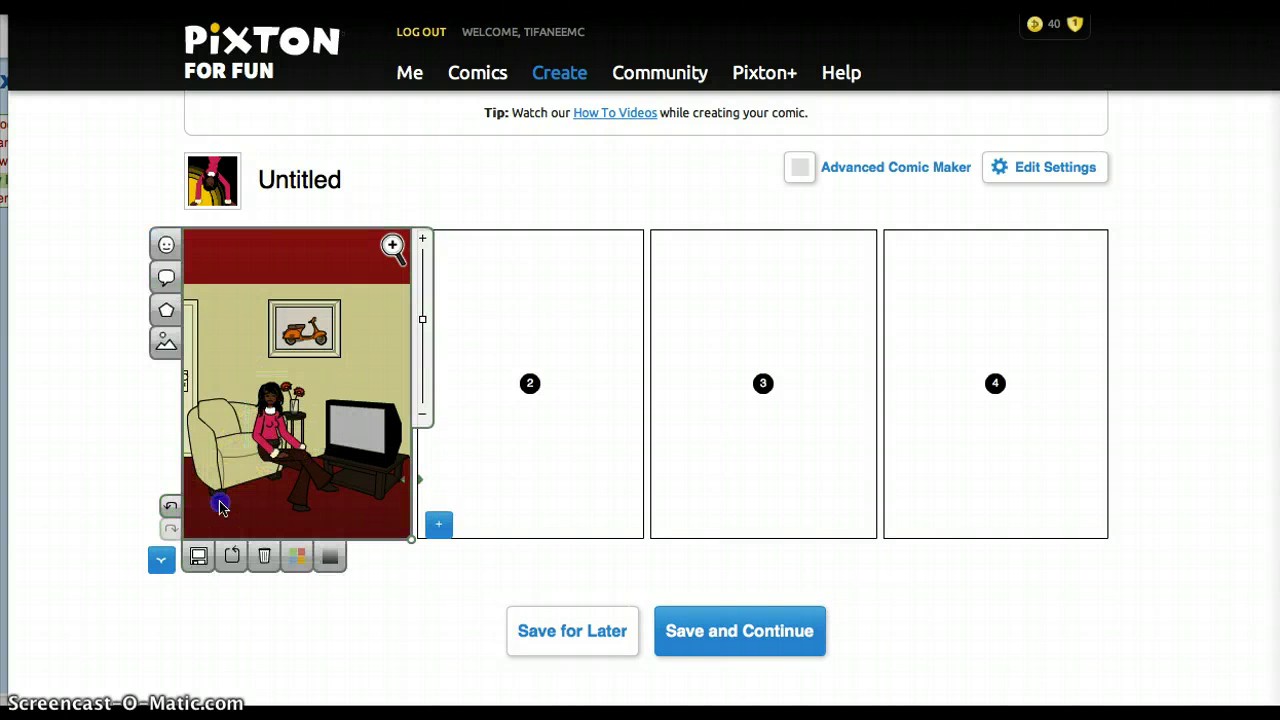
# Place the seated woman on the armchair and widen panel 1's framing to include the door and television.
pyautogui.moveTo(283, 437); pyautogui.dragTo(241, 428)
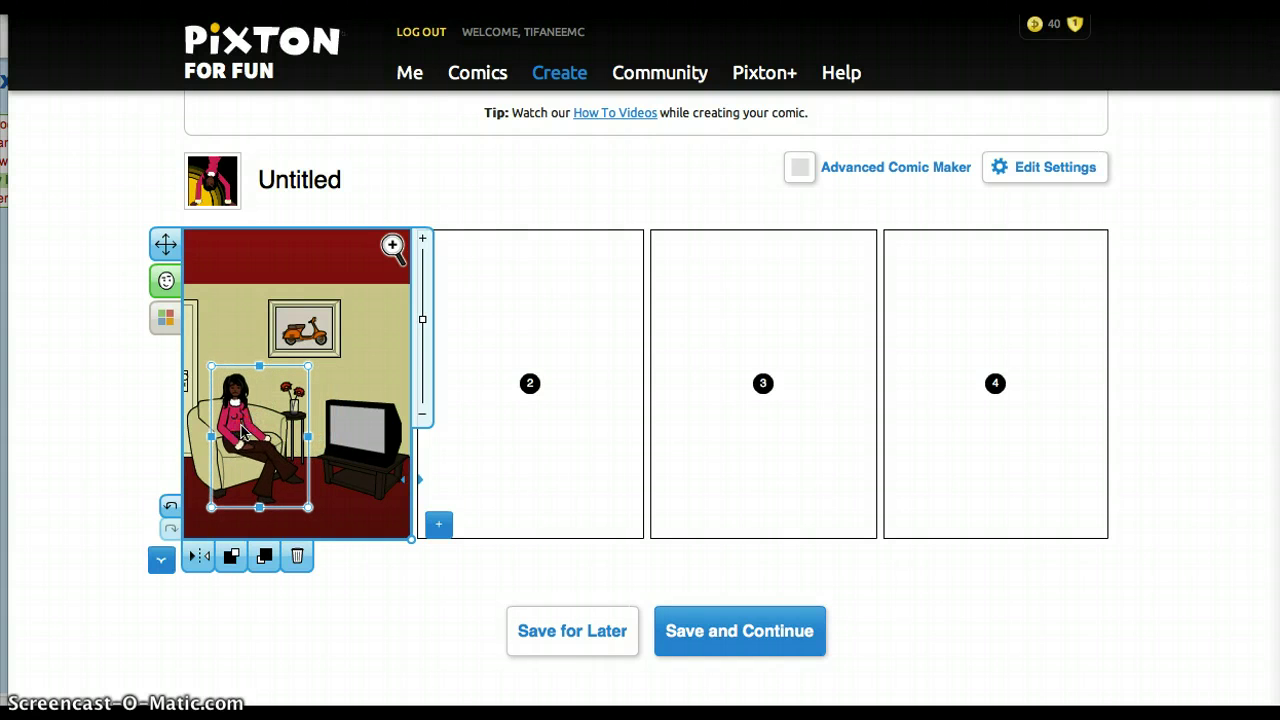
pyautogui.moveTo(241, 428); pyautogui.dragTo(240, 428)
pyautogui.click(356, 342)
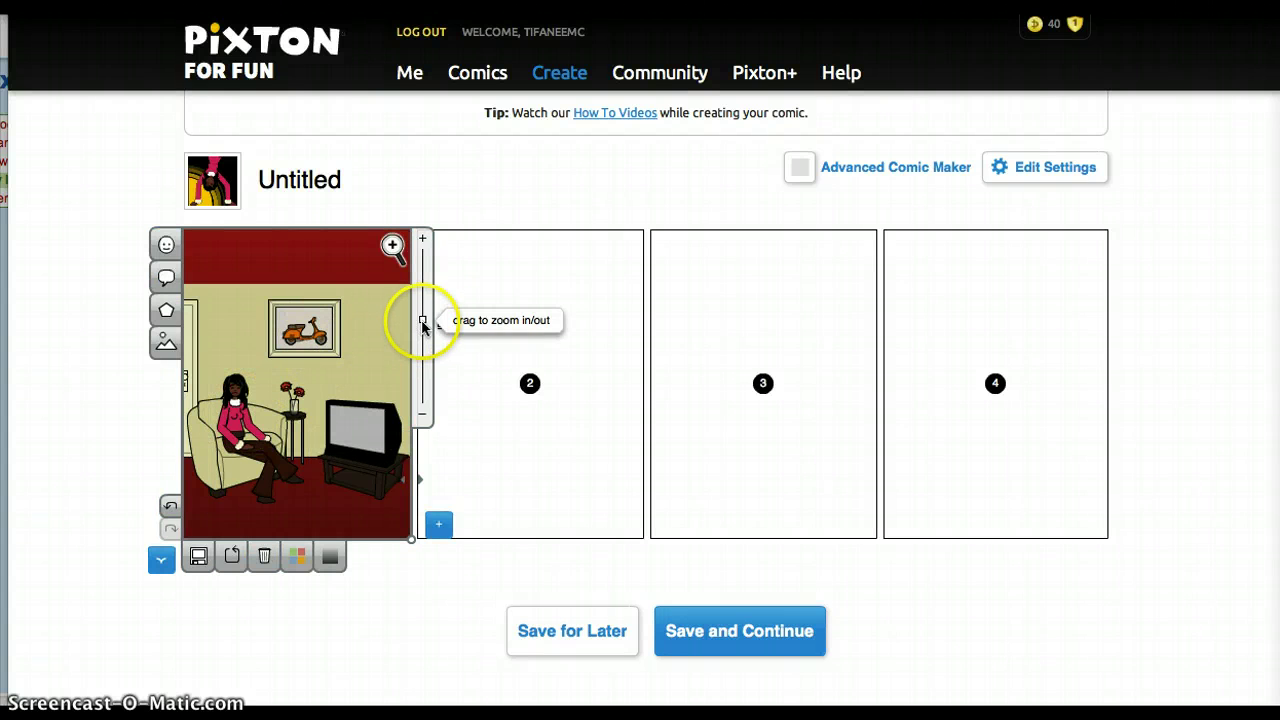
pyautogui.moveTo(422, 325)
pyautogui.mouseDown()
pyautogui.moveTo(423, 303)
pyautogui.moveTo(422, 330)
pyautogui.mouseUp()
pyautogui.moveTo(266, 514); pyautogui.dragTo(305, 515)
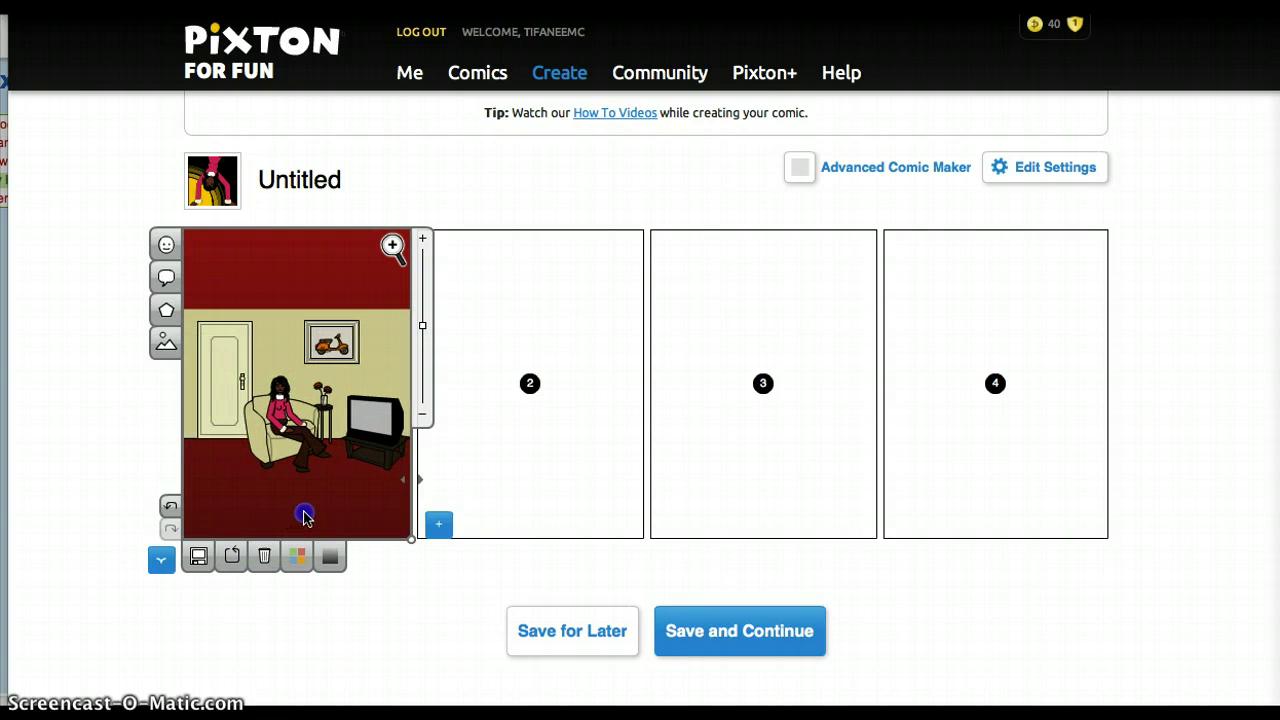
# Give the seated woman a smiling, open-mouthed expression and frame panel 1 to show her with the armchair and door.
pyautogui.moveTo(423, 327); pyautogui.dragTo(423, 297)
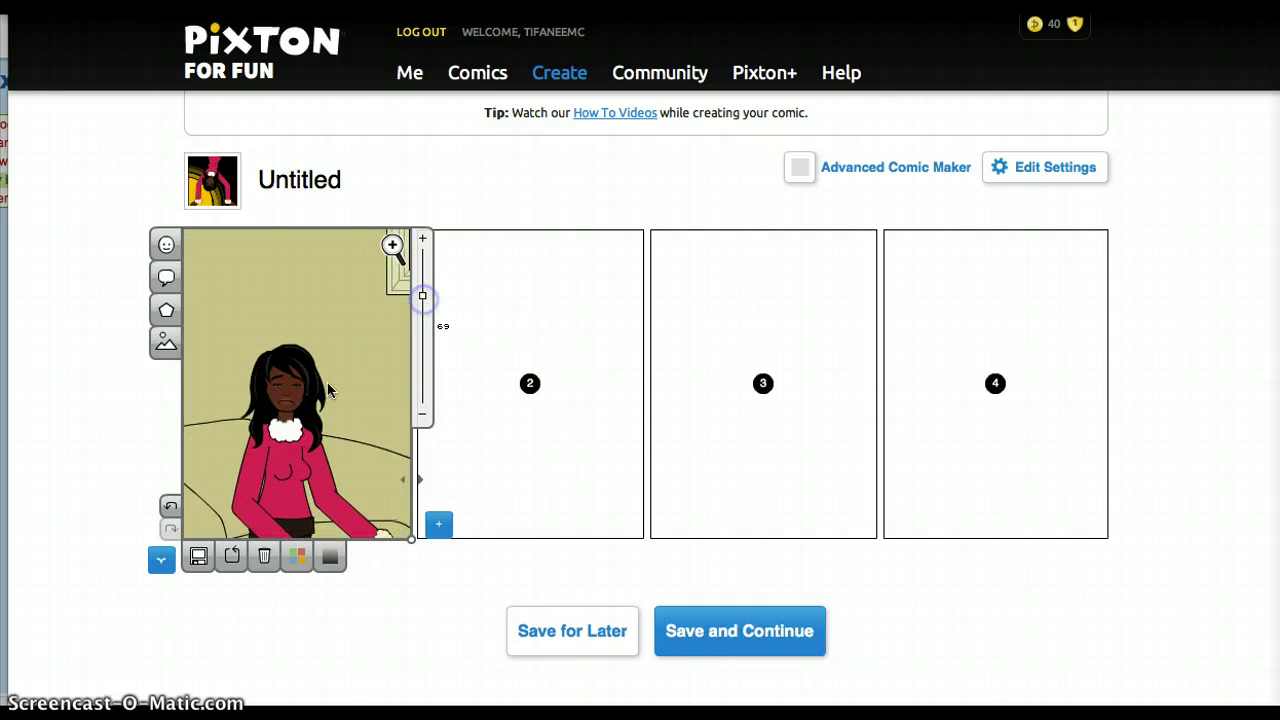
pyautogui.click(282, 401)
pyautogui.click(165, 318)
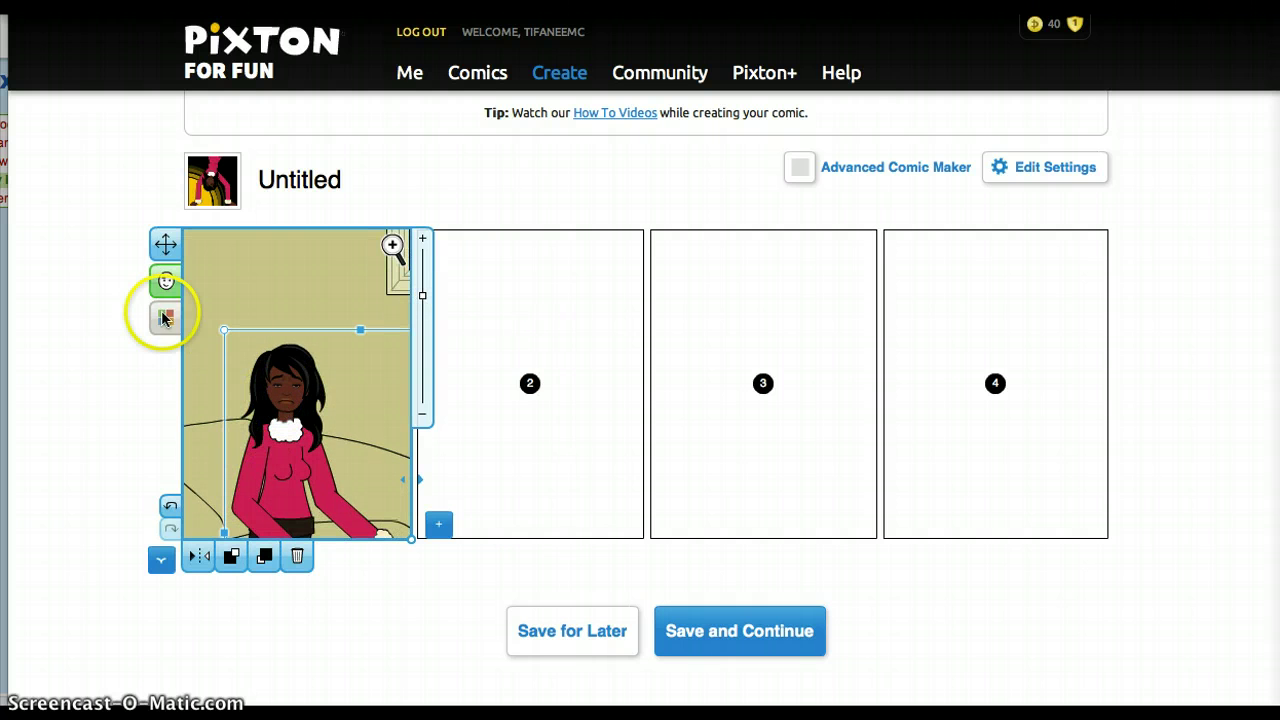
pyautogui.click(166, 282)
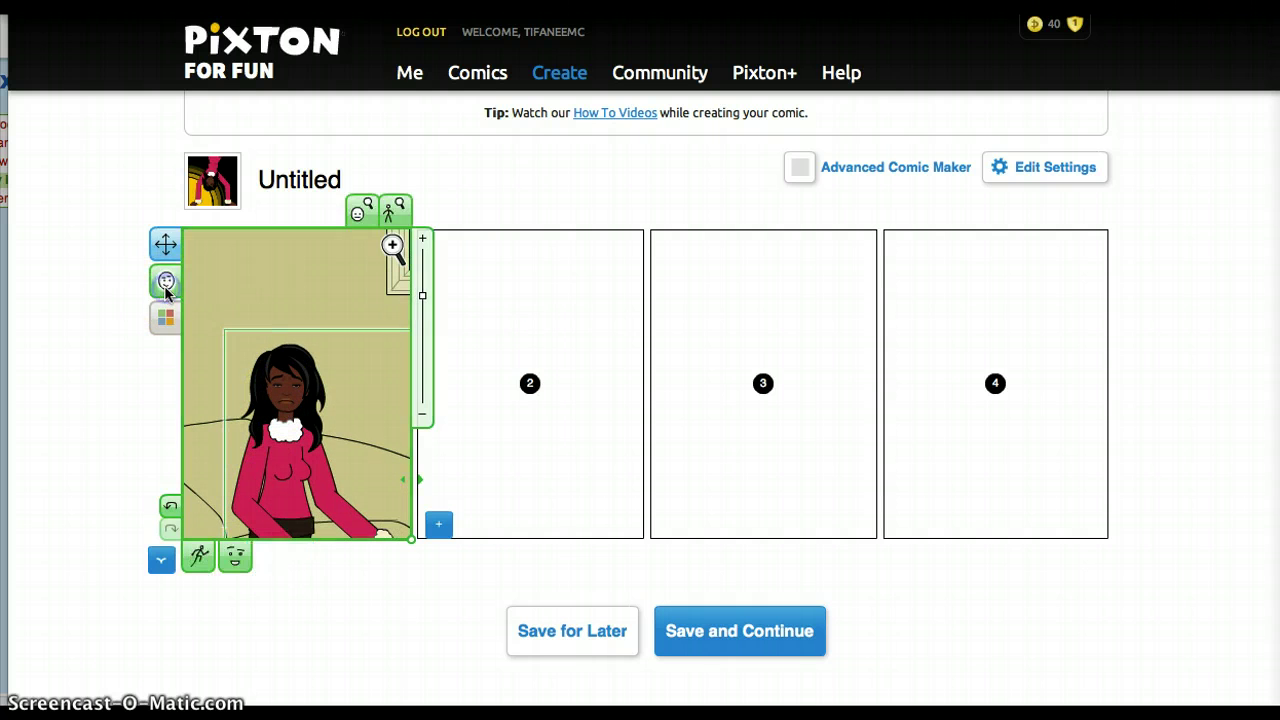
pyautogui.click(232, 564)
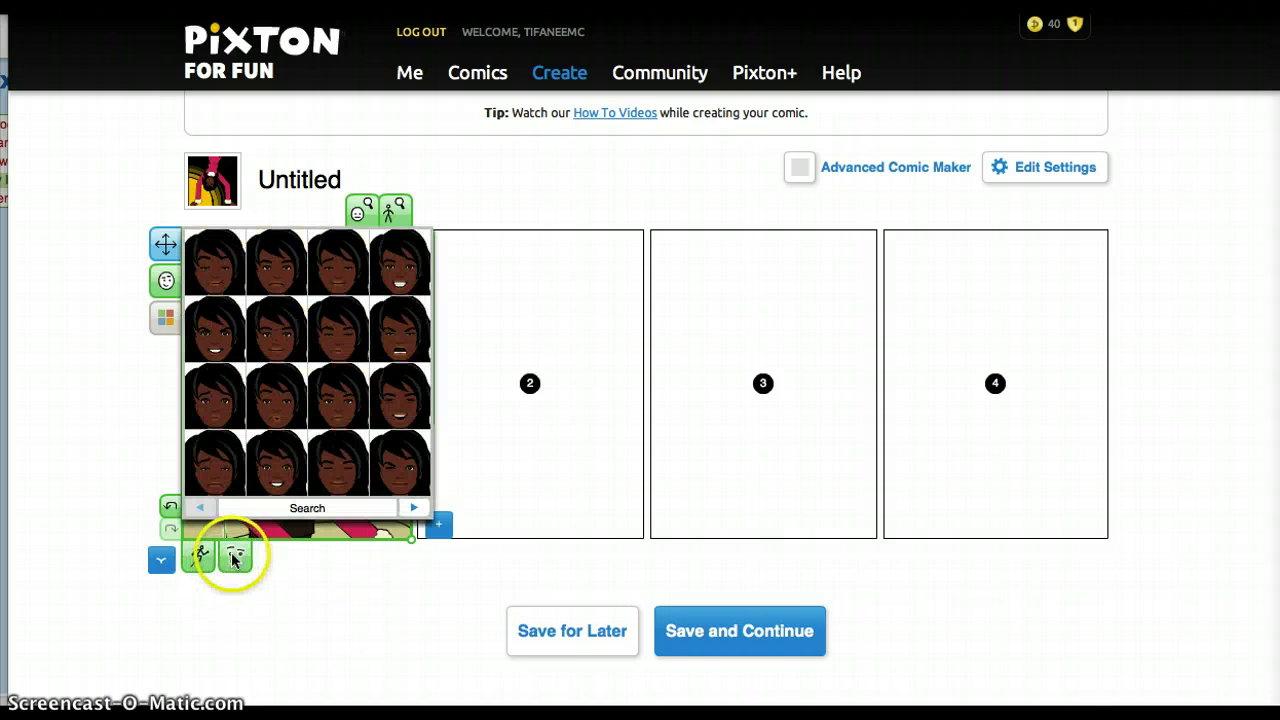
pyautogui.click(413, 510)
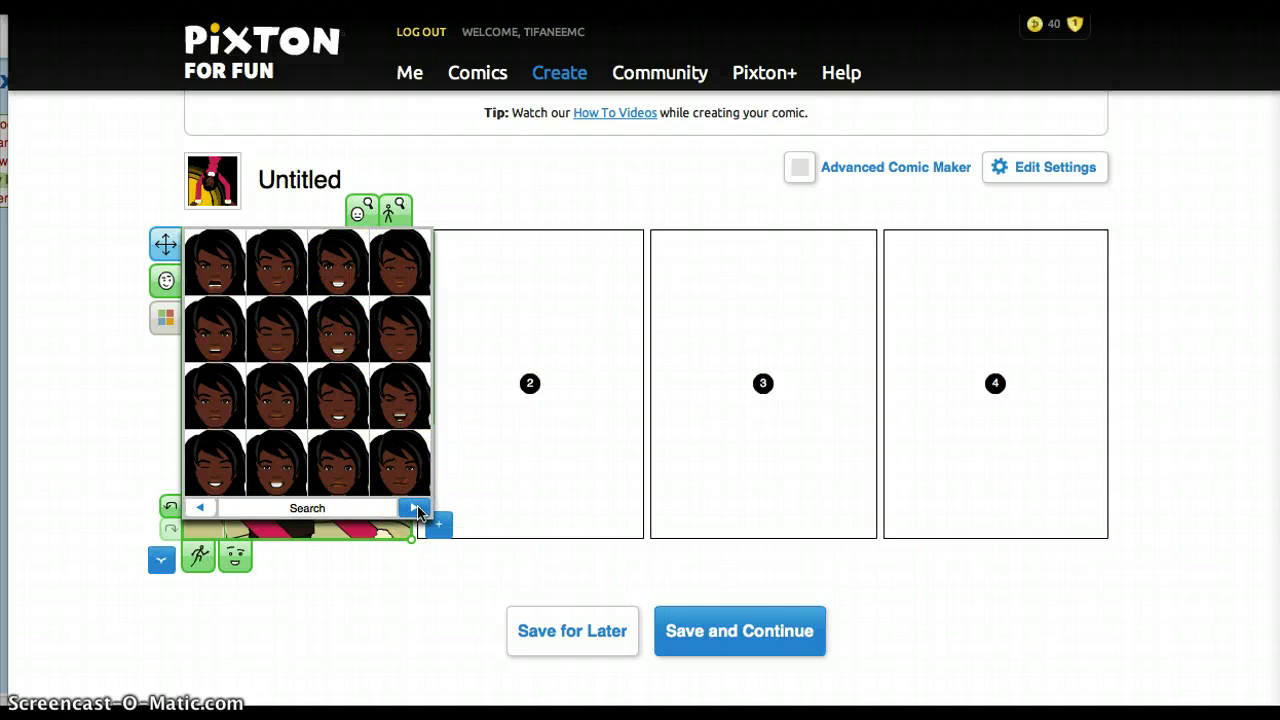
pyautogui.click(415, 509)
pyautogui.click(335, 398)
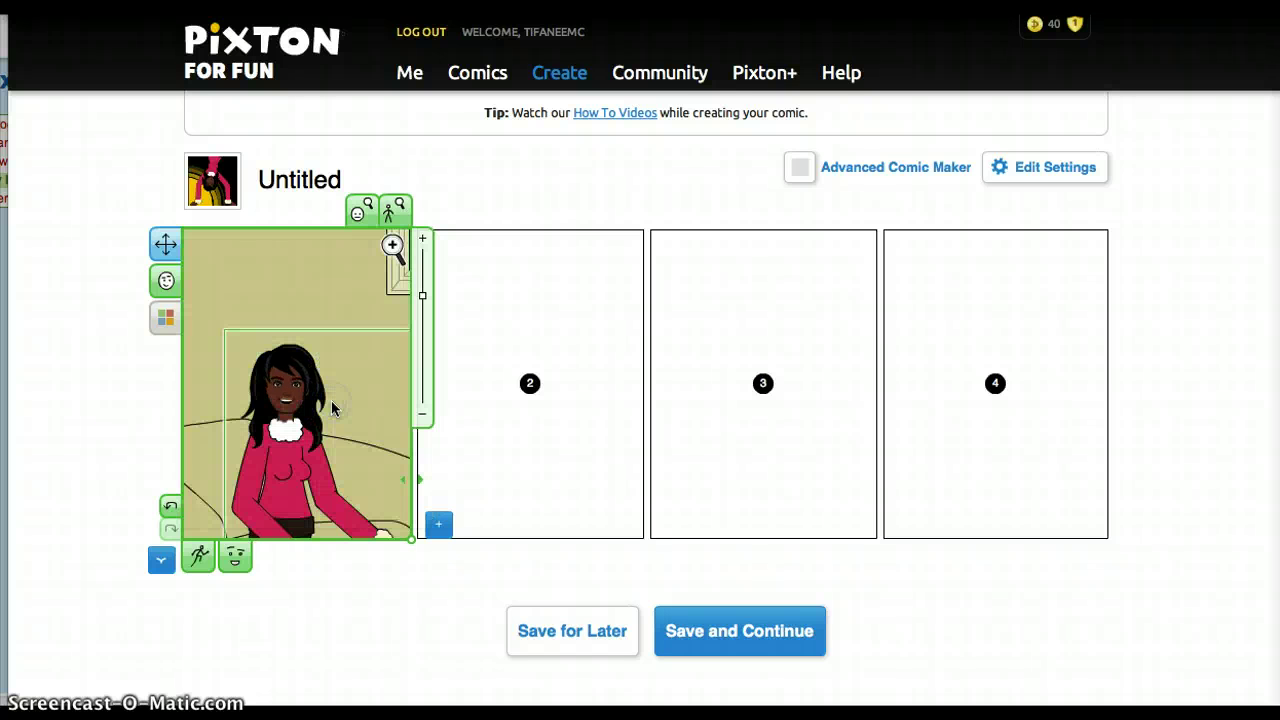
pyautogui.click(351, 279)
pyautogui.click(330, 284)
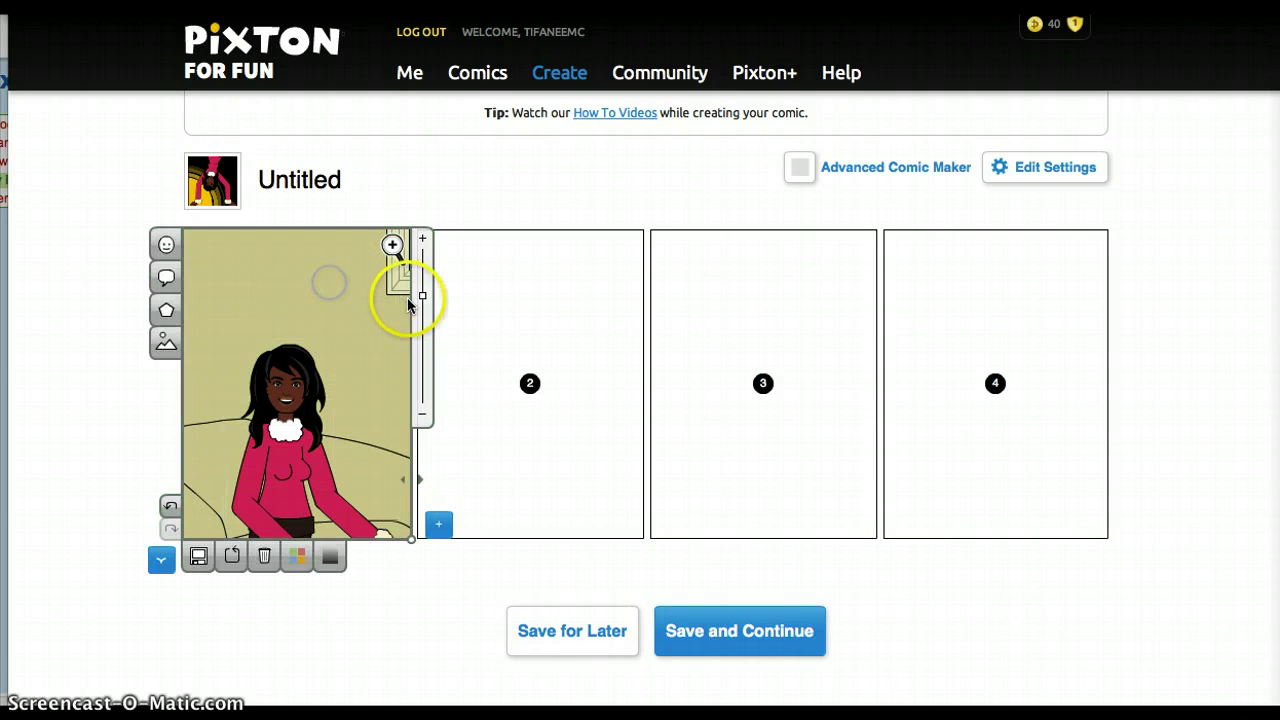
pyautogui.moveTo(423, 297); pyautogui.dragTo(423, 322)
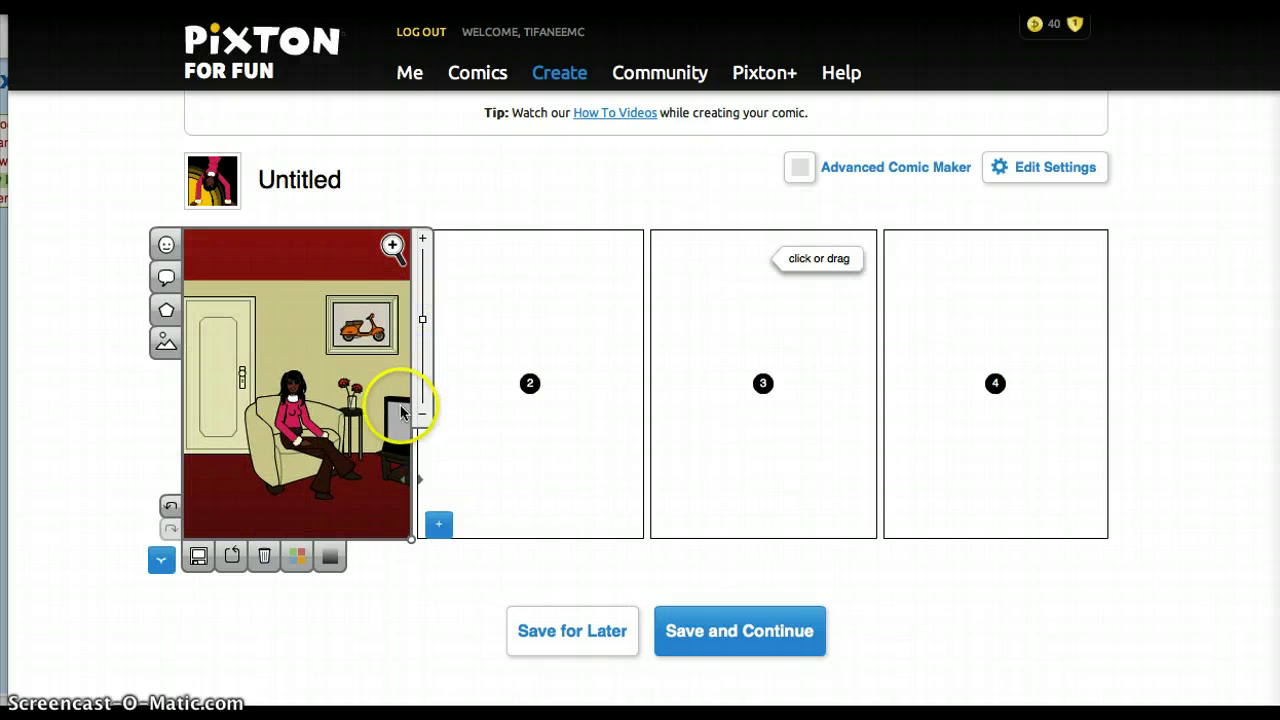
# Shift the living room background in panel 1 slightly to the left behind the seated woman.
pyautogui.click(374, 387)
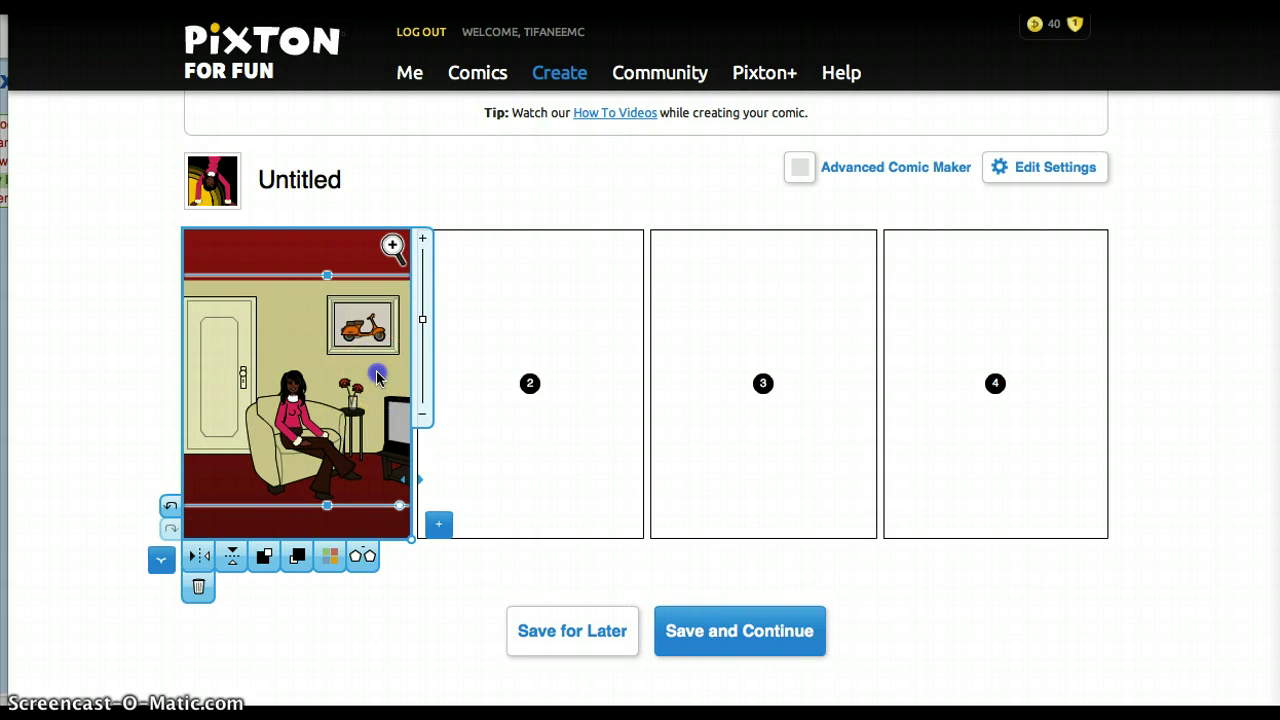
pyautogui.press('Left')
pyautogui.press('Left')
pyautogui.press('Left')
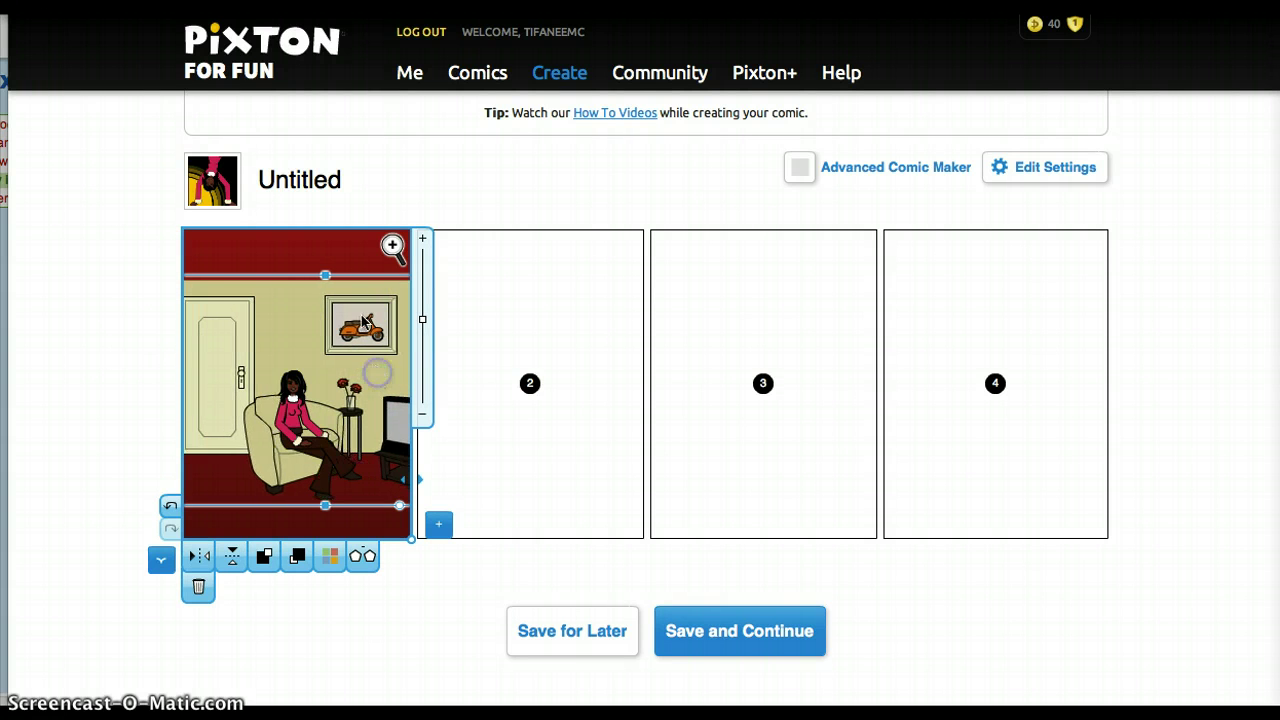
pyautogui.click(349, 256)
pyautogui.click(352, 378)
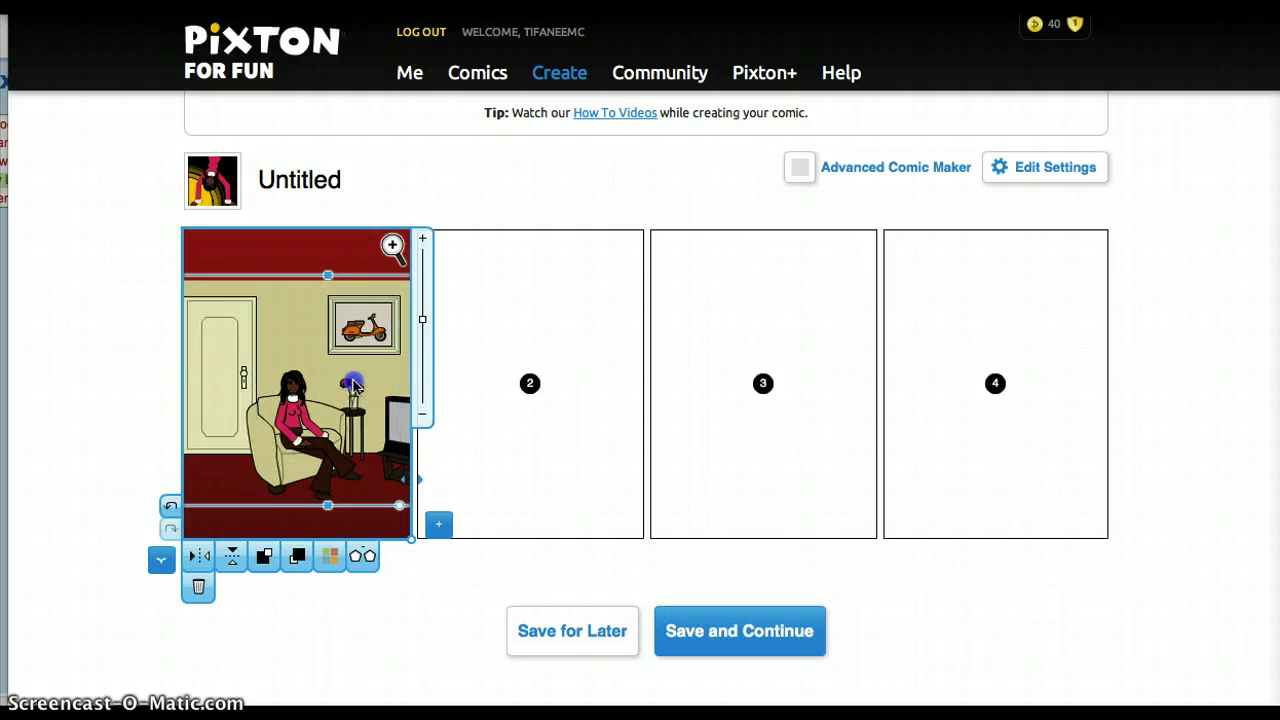
pyautogui.click(346, 509)
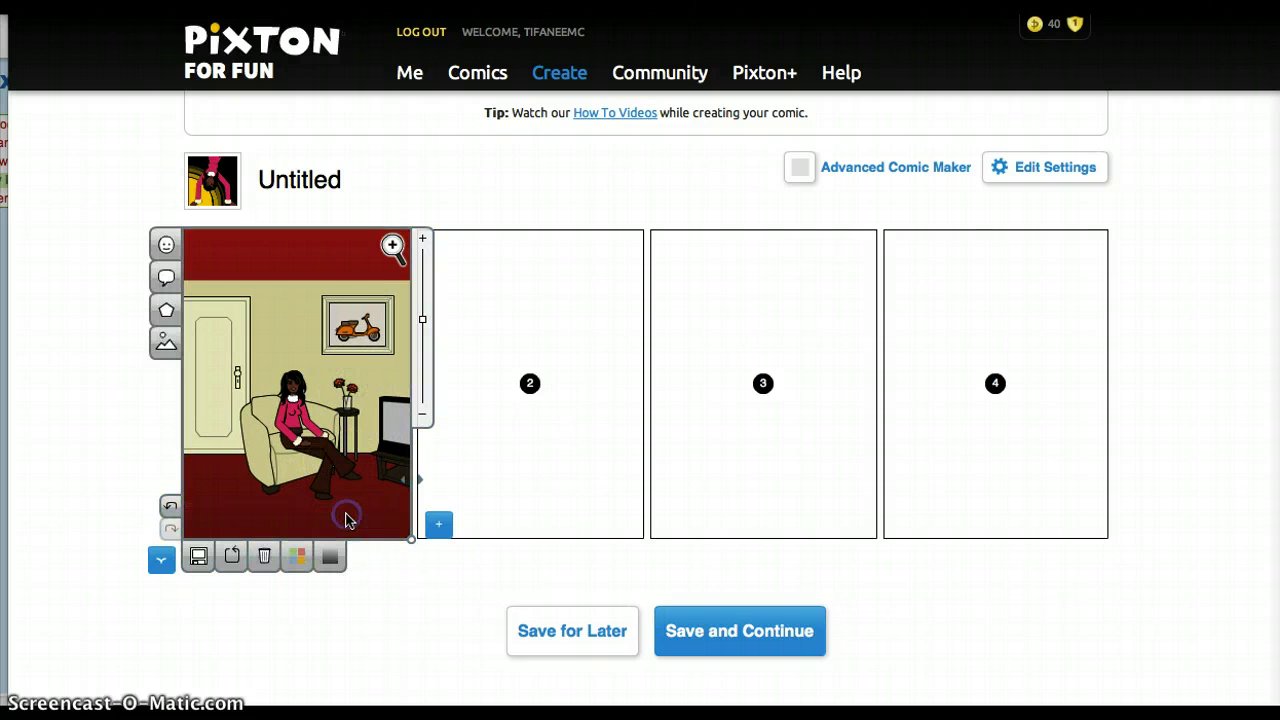
# Reframe panel 1 slightly closer to show the seated woman, the whole television and more of the floor.
pyautogui.moveTo(360, 529); pyautogui.dragTo(330, 531)
pyautogui.moveTo(322, 527)
pyautogui.mouseDown()
pyautogui.moveTo(271, 509)
pyautogui.moveTo(407, 518)
pyautogui.moveTo(323, 514)
pyautogui.mouseUp()
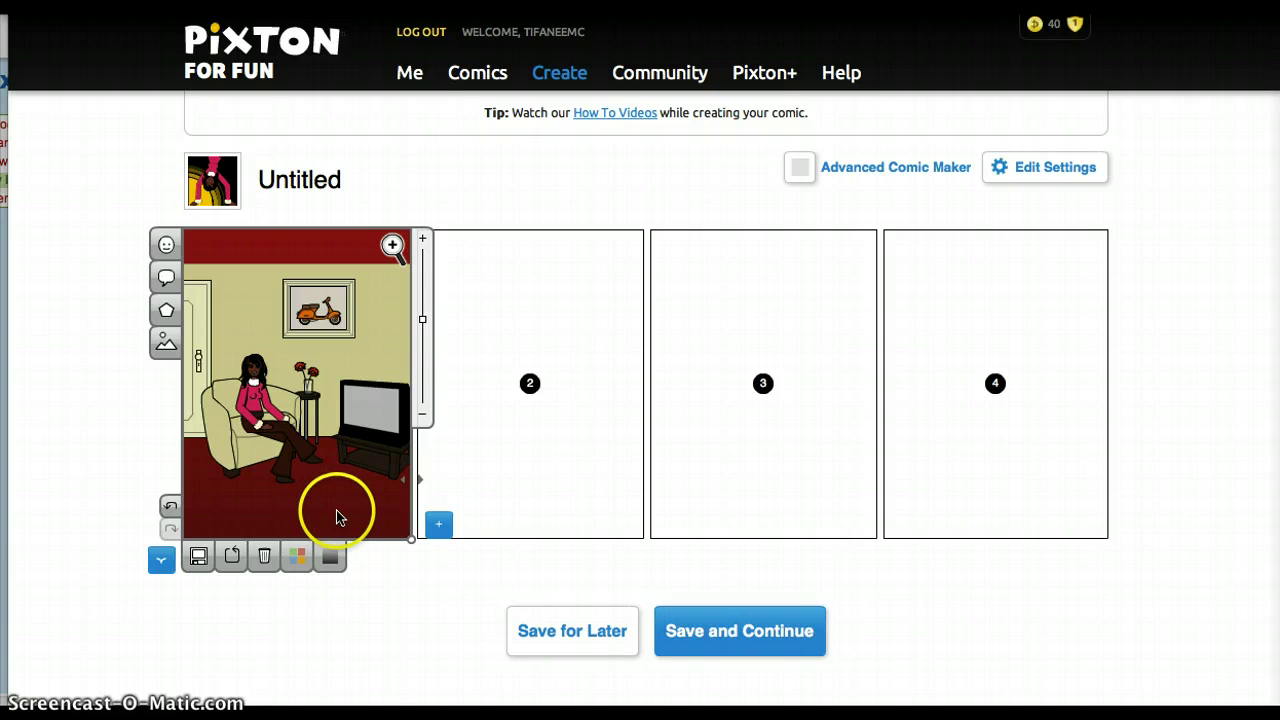
pyautogui.moveTo(421, 320); pyautogui.dragTo(423, 320)
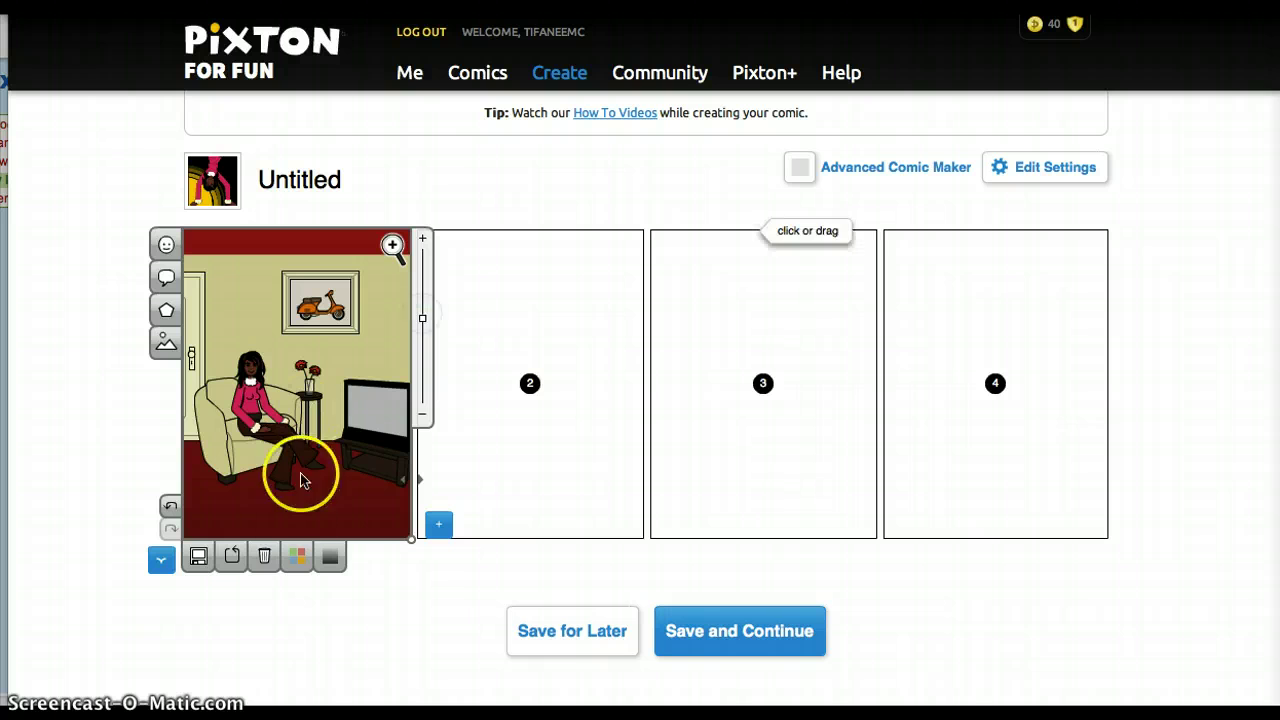
pyautogui.moveTo(293, 530); pyautogui.dragTo(293, 505)
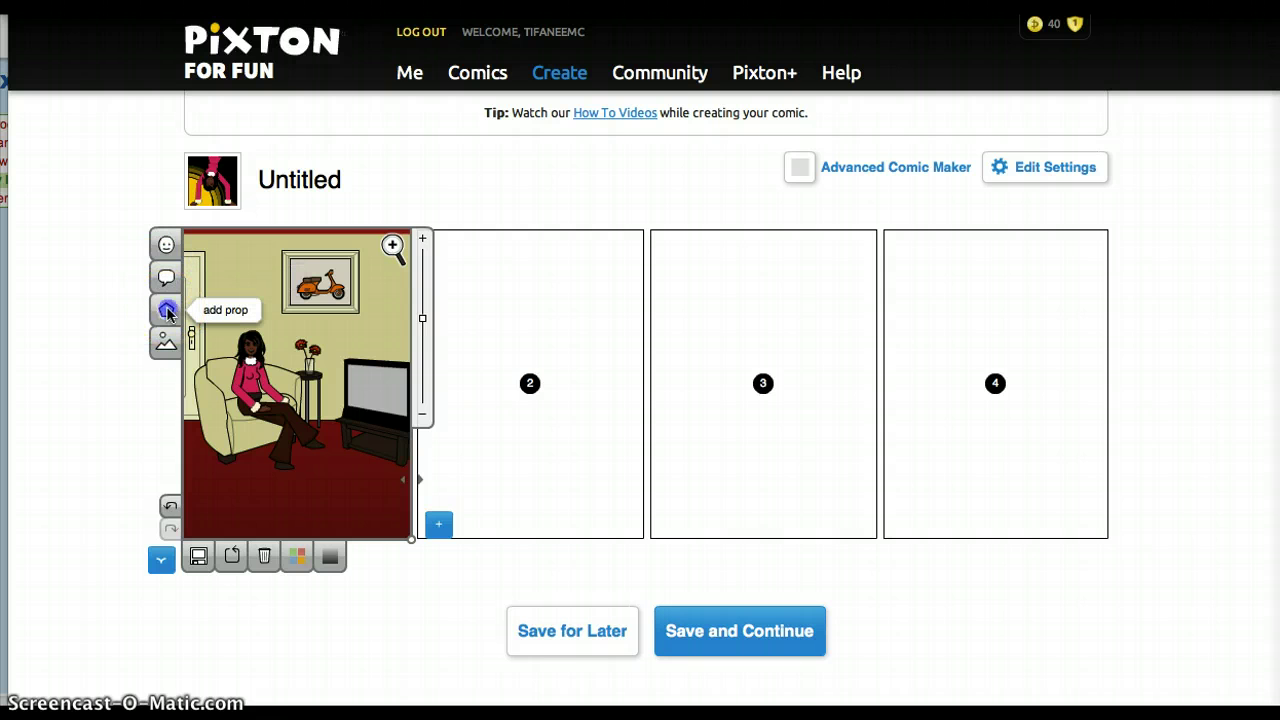
# Search the Pixton Props for "rabbit" and place the rabbit on the floor in front of the armchair.
pyautogui.click(167, 312)
pyautogui.click(296, 530)
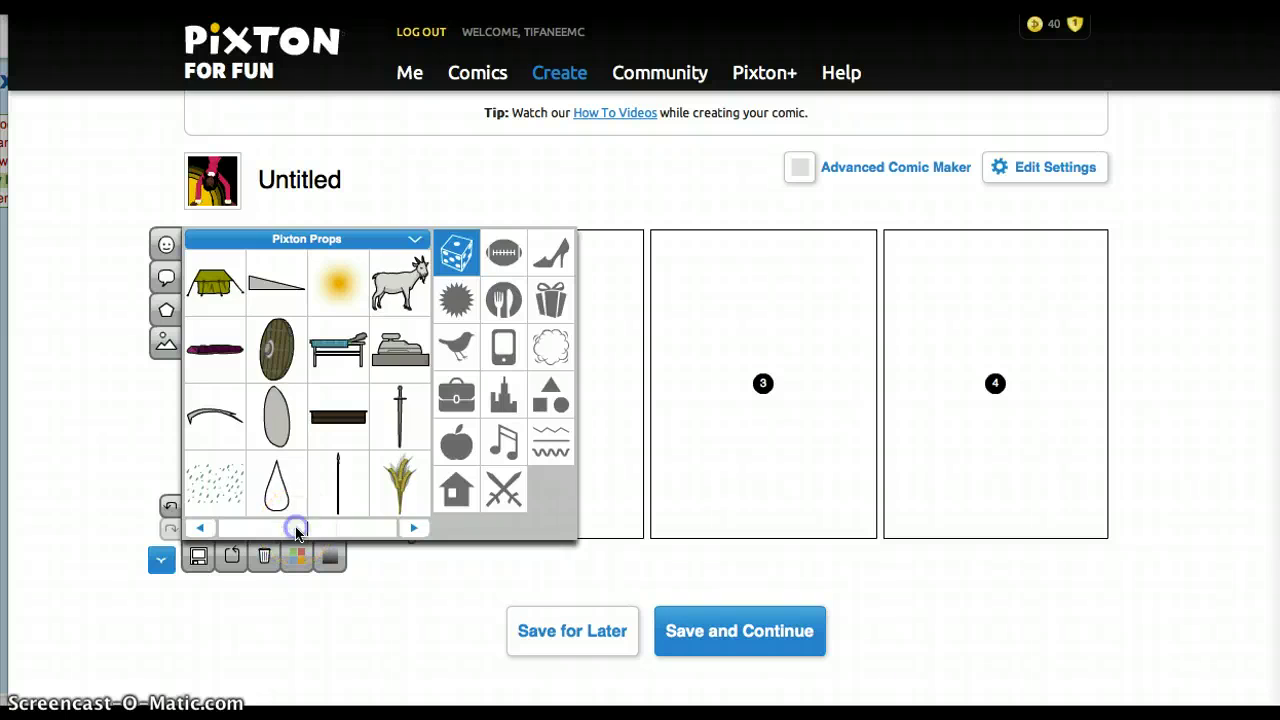
pyautogui.write('rab')
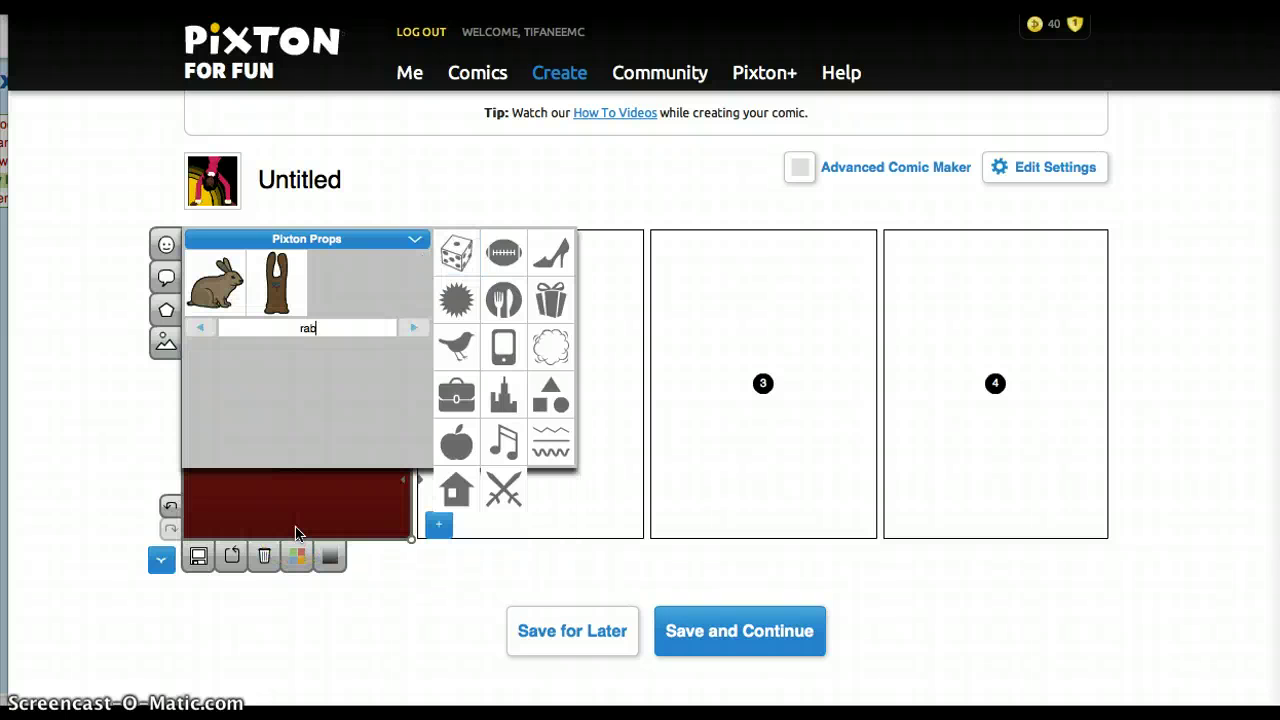
pyautogui.write('it')
pyautogui.press('BackSpace')
pyautogui.press('BackSpace')
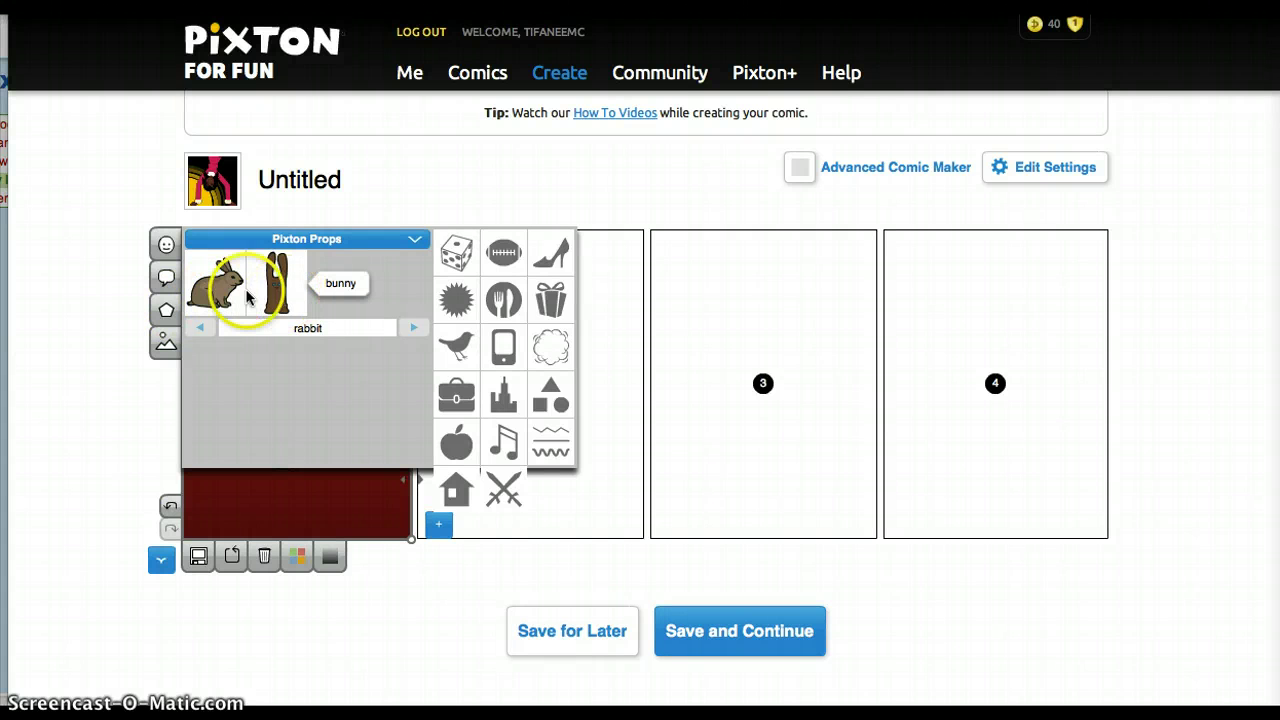
pyautogui.click(215, 292)
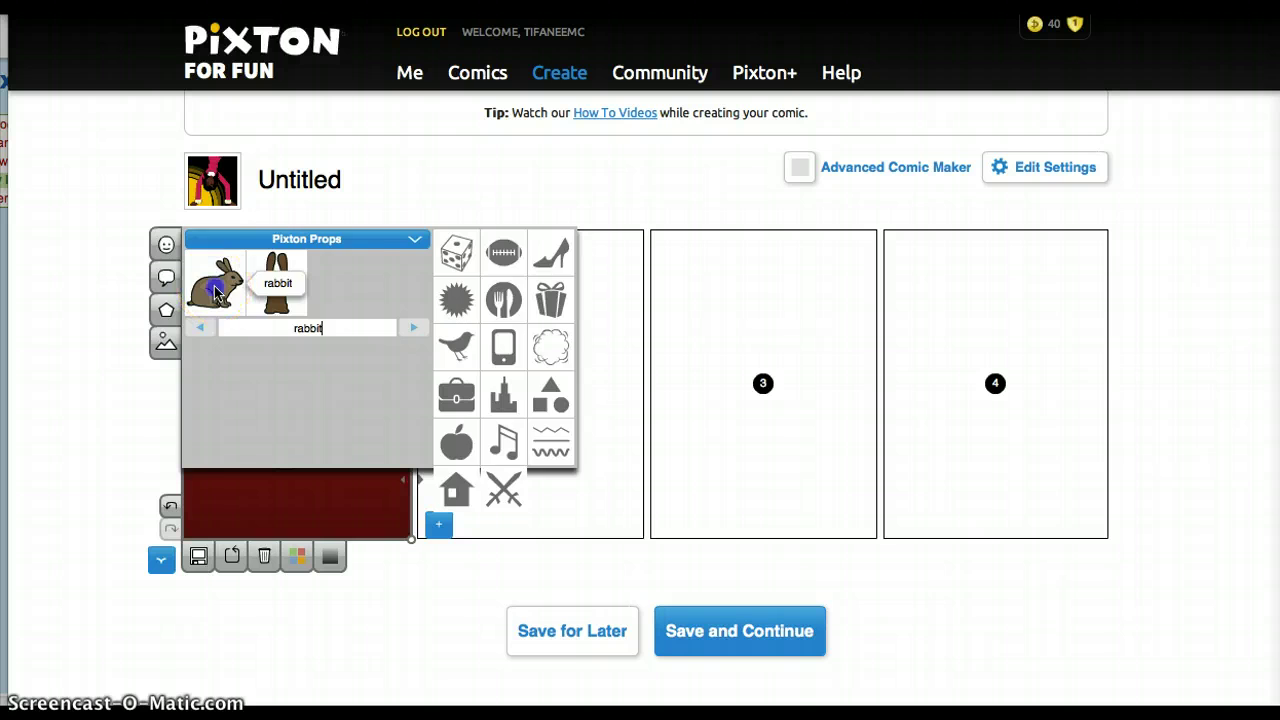
pyautogui.moveTo(300, 395); pyautogui.dragTo(225, 493)
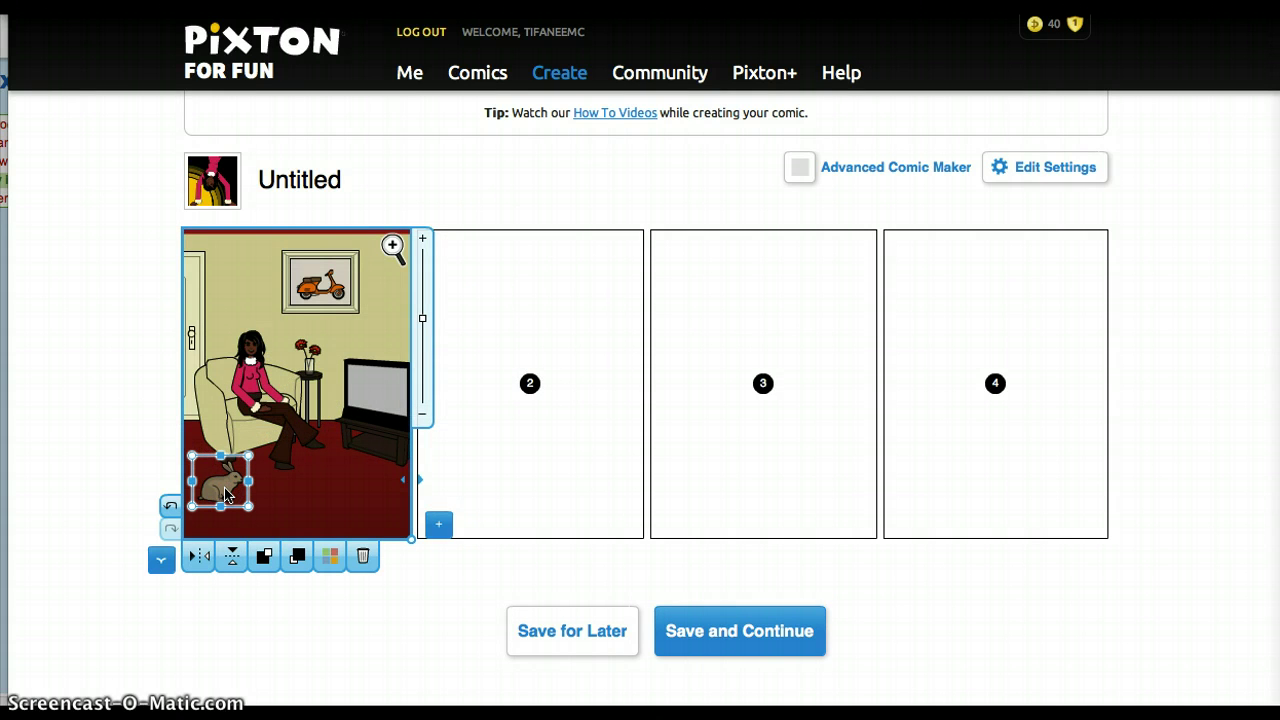
# Duplicate the rabbit, set the copy beside the original and flip it horizontally so the two face each other.
pyautogui.rightClick(225, 493)
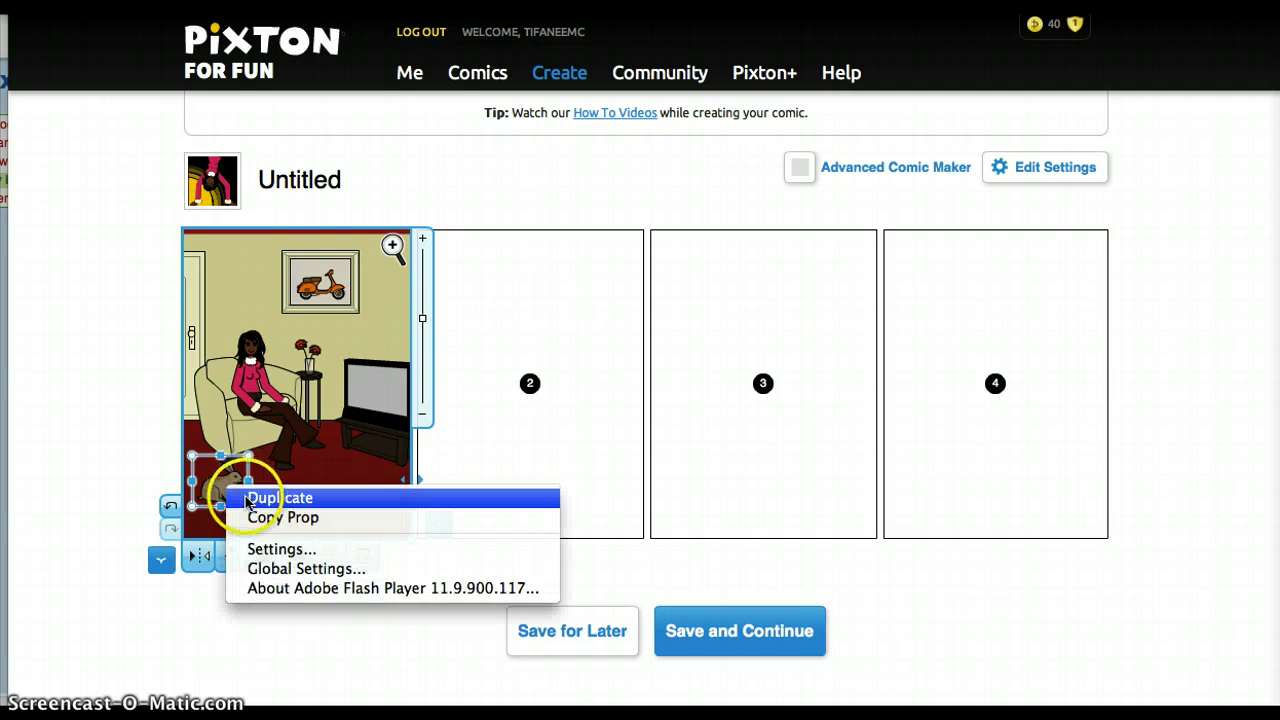
pyautogui.click(250, 497)
pyautogui.moveTo(222, 500); pyautogui.dragTo(268, 492)
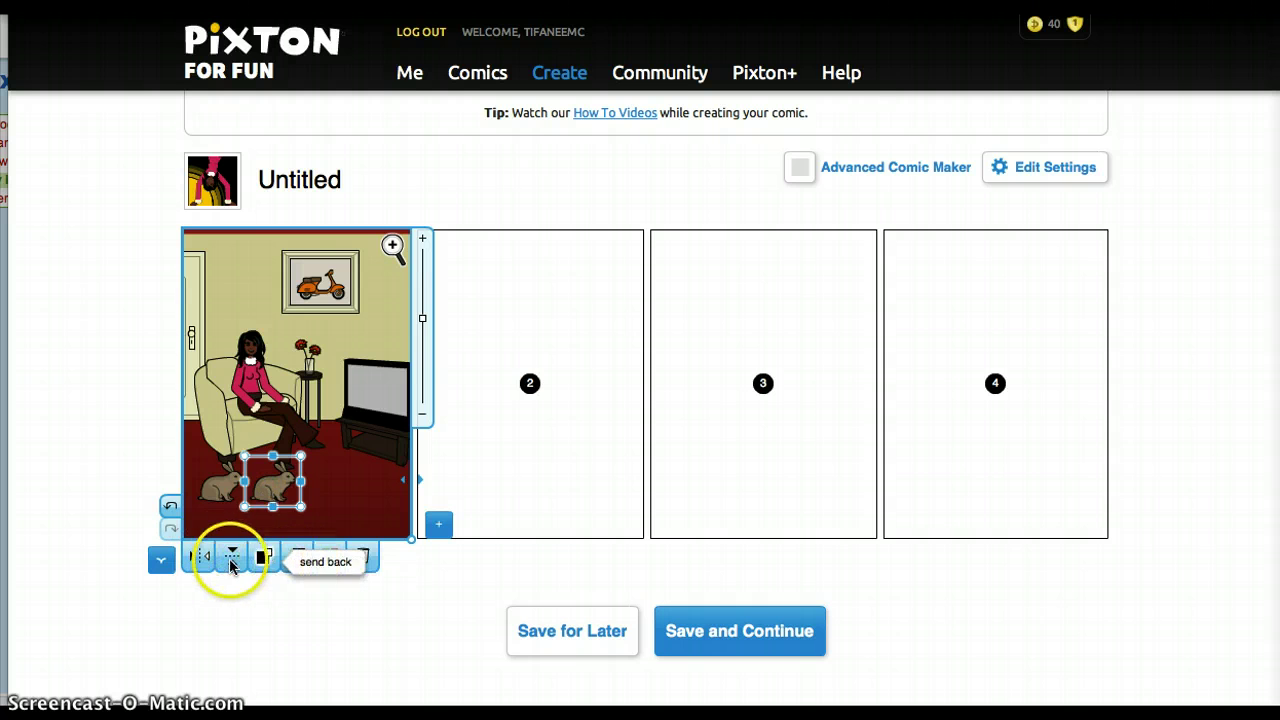
pyautogui.click(197, 560)
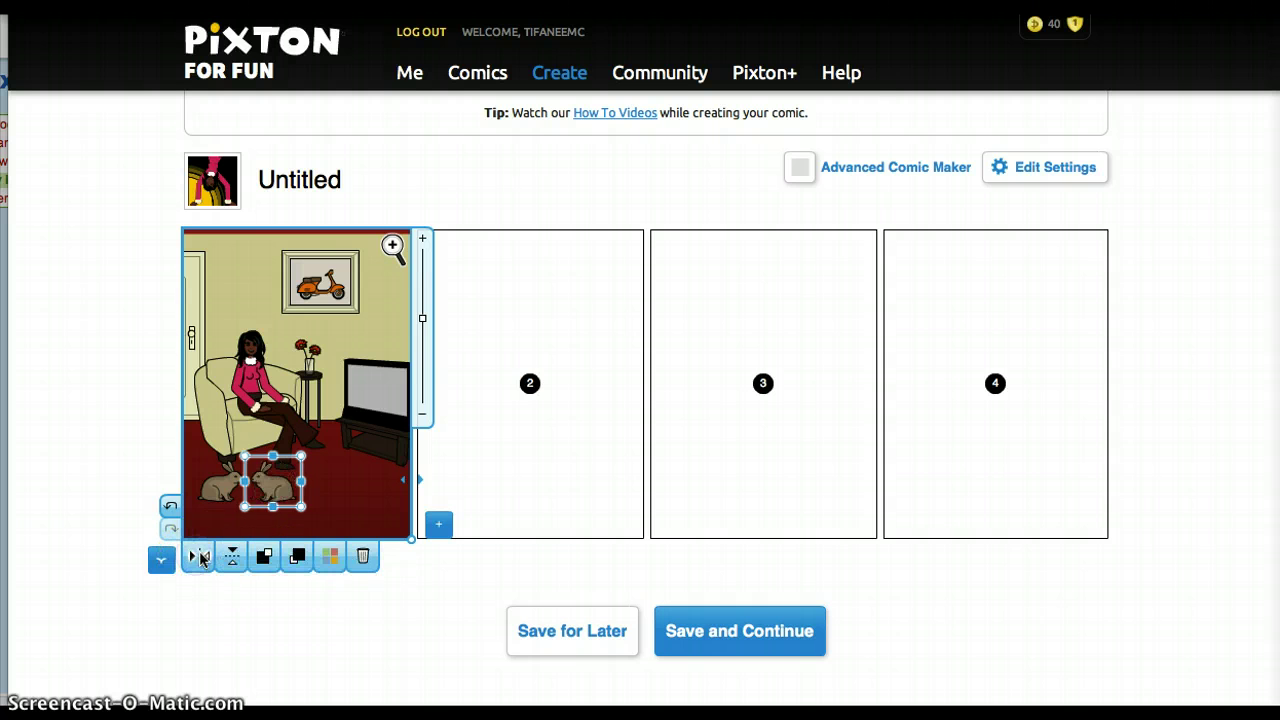
pyautogui.click(356, 515)
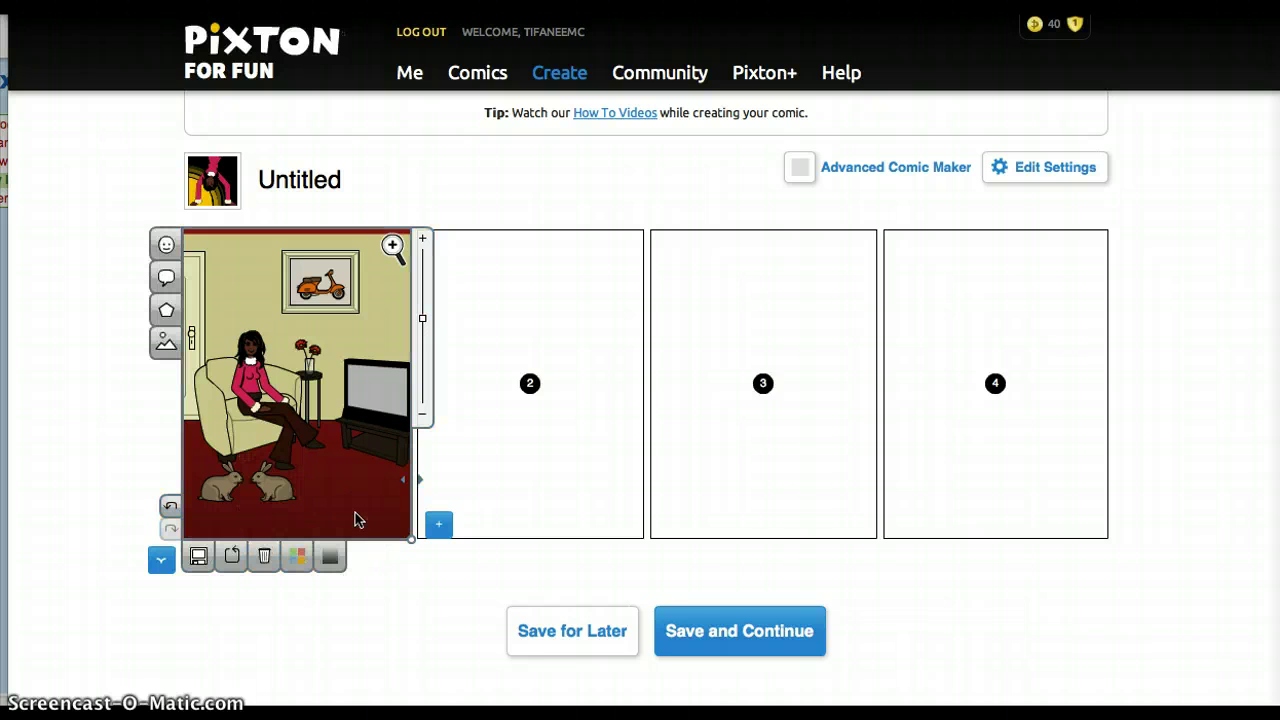
# Add a speech bubble to panel 1 with the jagged starburst shape and place it beside the woman's head.
pyautogui.click(167, 280)
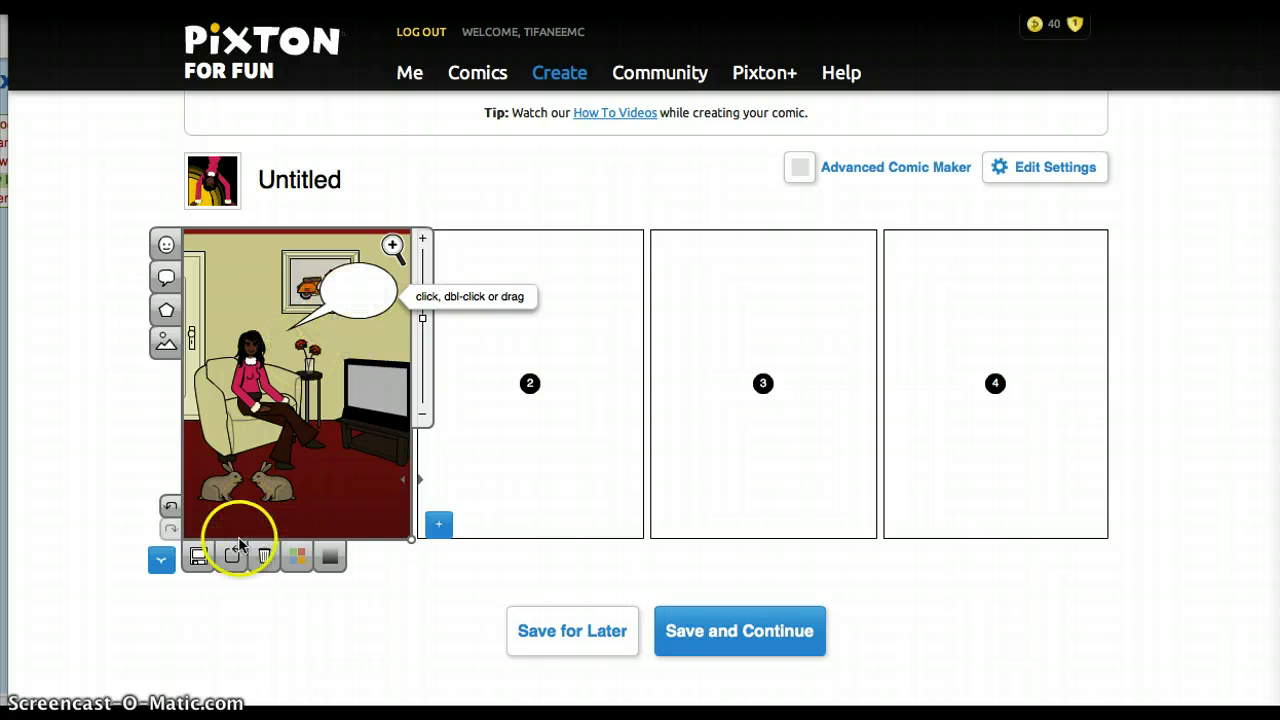
pyautogui.click(346, 290)
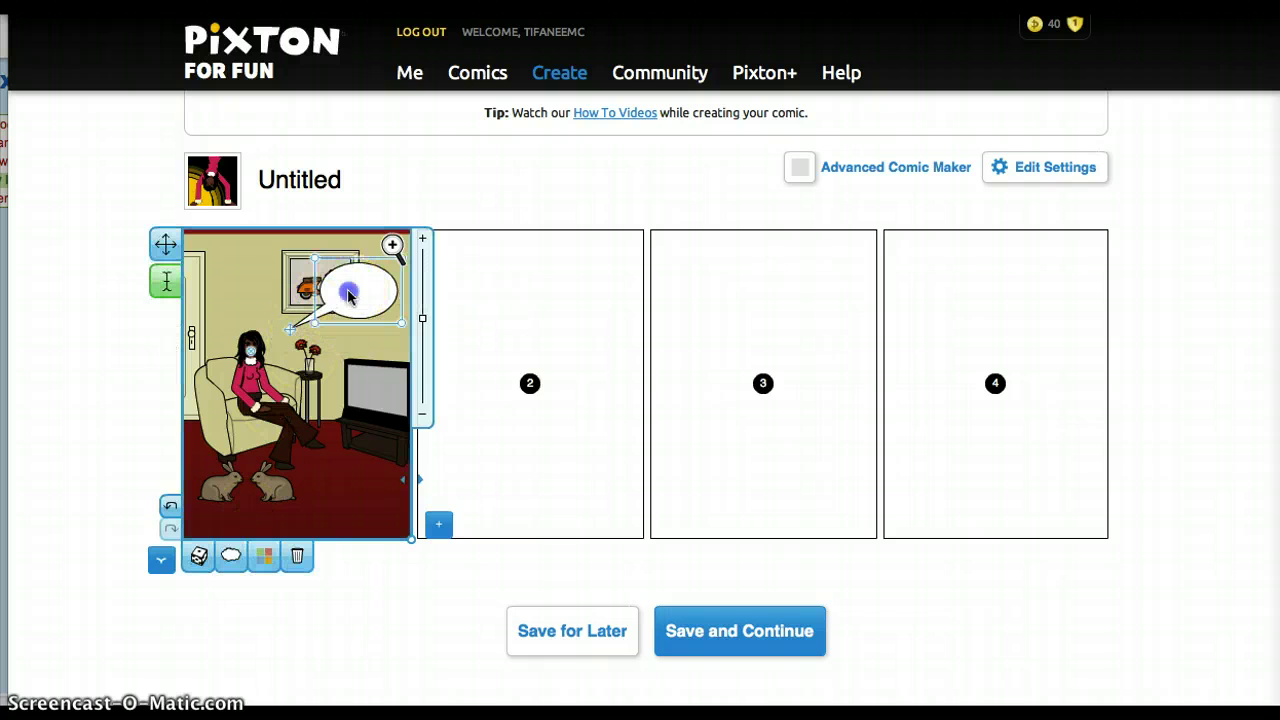
pyautogui.click(231, 556)
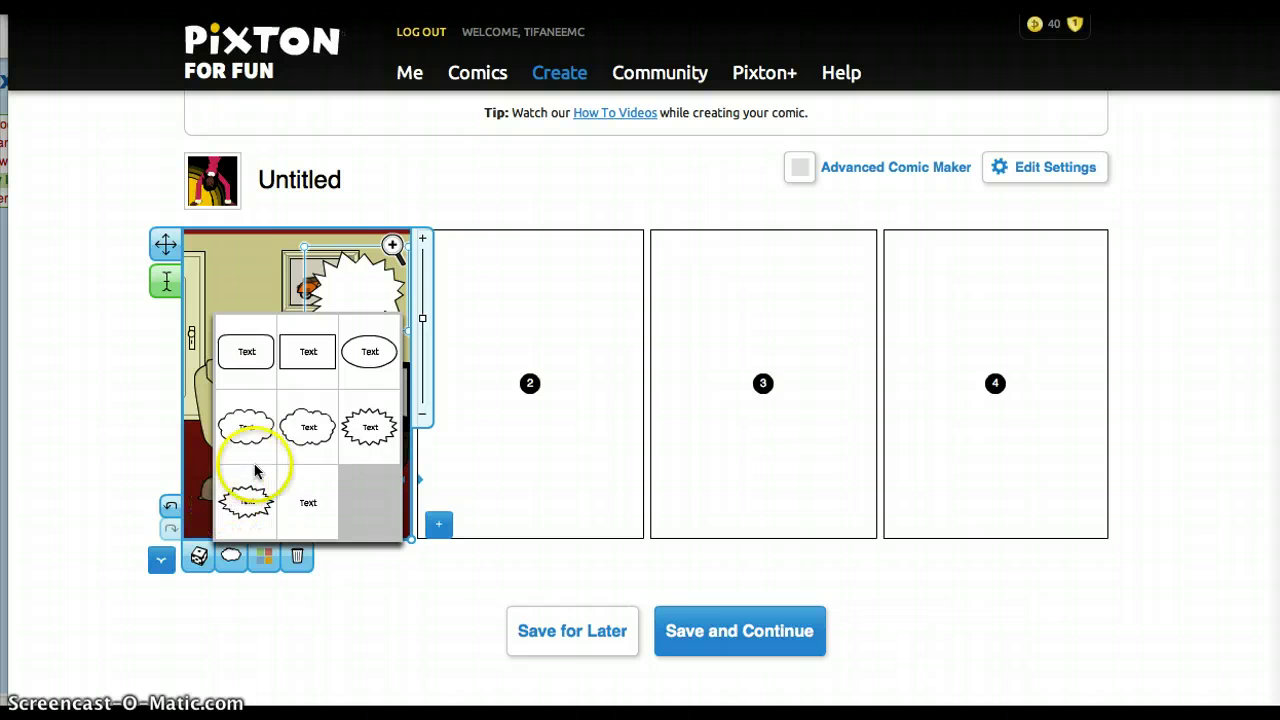
pyautogui.click(368, 428)
pyautogui.moveTo(363, 302); pyautogui.dragTo(330, 311)
# Enter "Look at those two cute rabbits!" as the speech bubble's text.
pyautogui.click(330, 311)
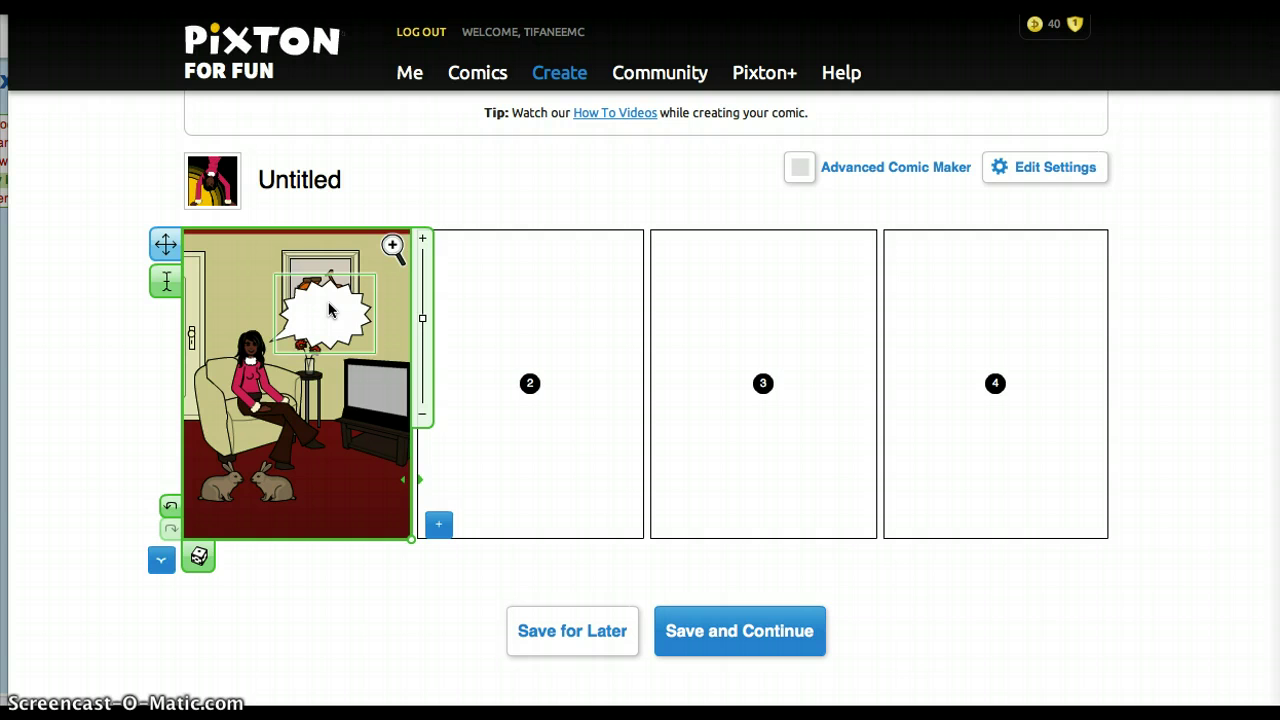
pyautogui.write('Look at th')
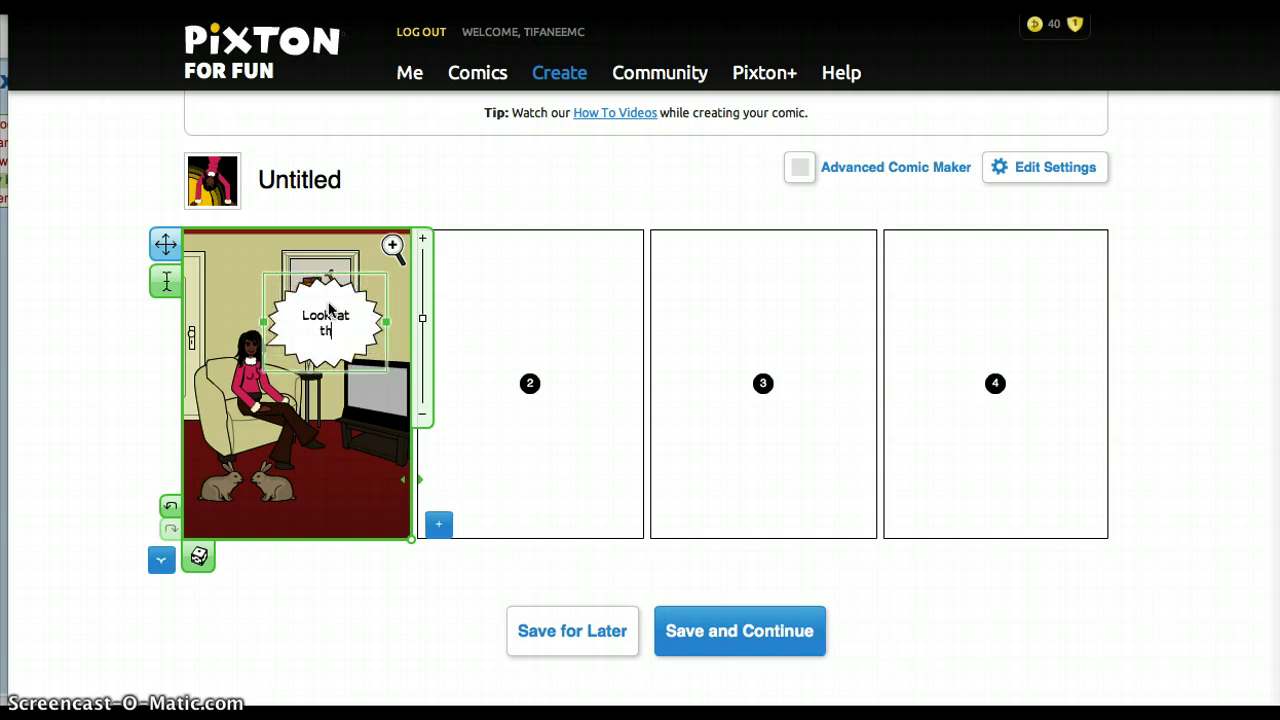
pyautogui.write('ose cute rab')
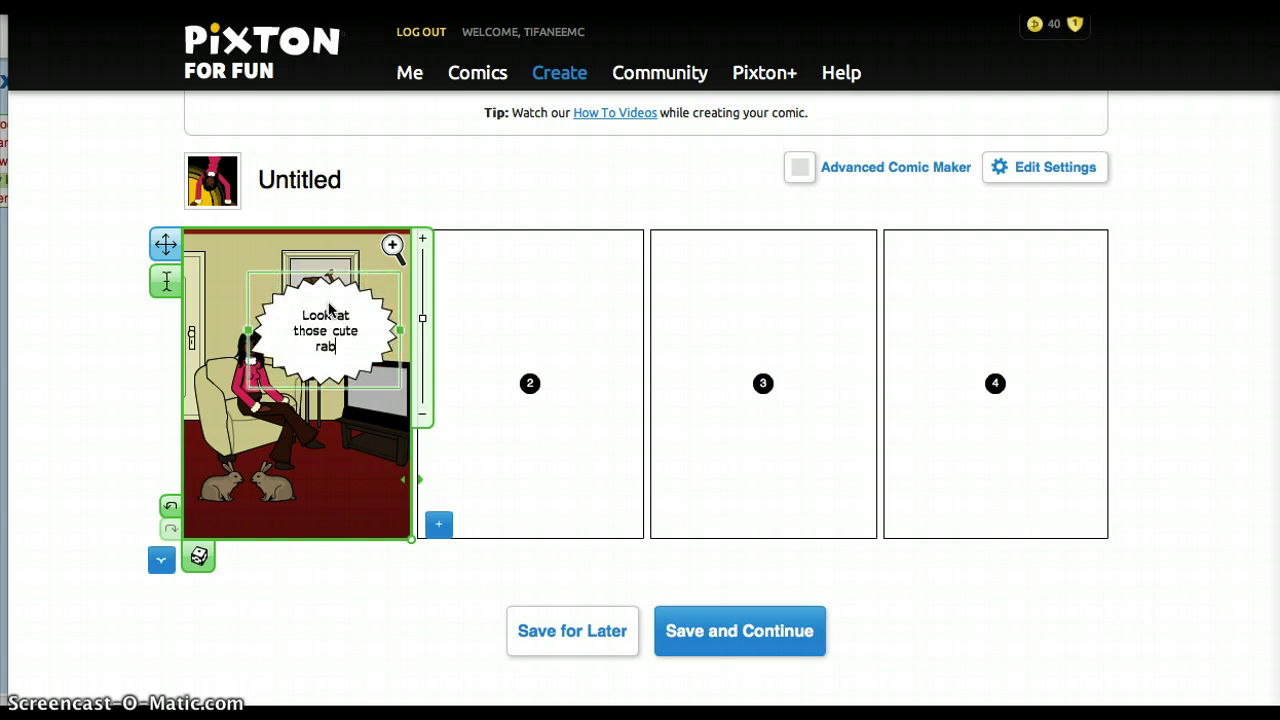
pyautogui.write('bits!')
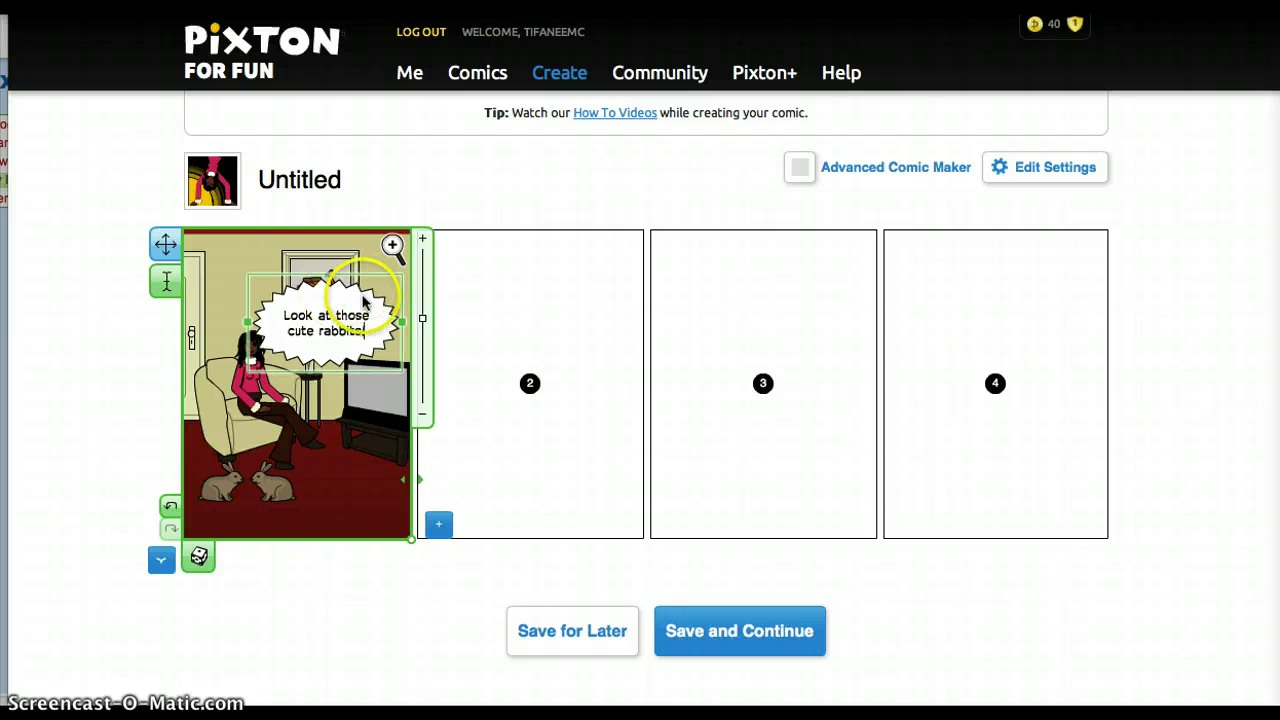
pyautogui.click(367, 319)
pyautogui.write('two')
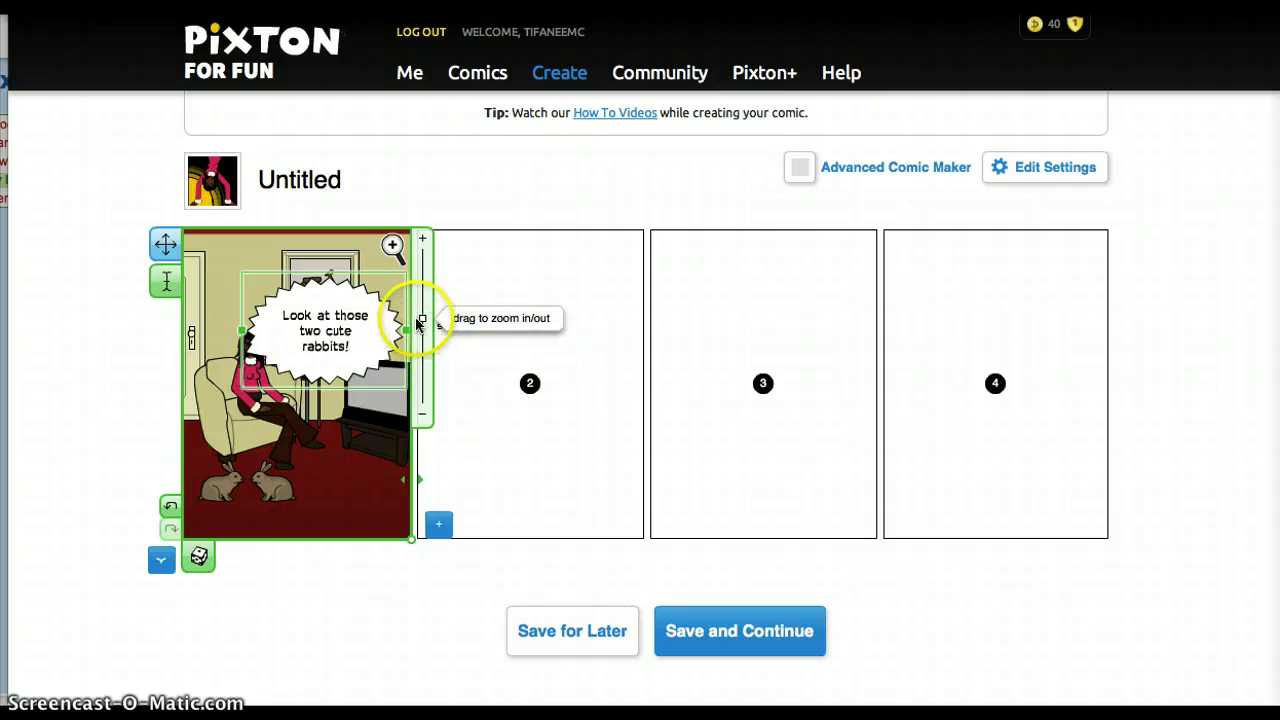
# Widen the speech bubble so its text fits on two lines.
pyautogui.moveTo(245, 335); pyautogui.dragTo(208, 332)
pyautogui.click(362, 334)
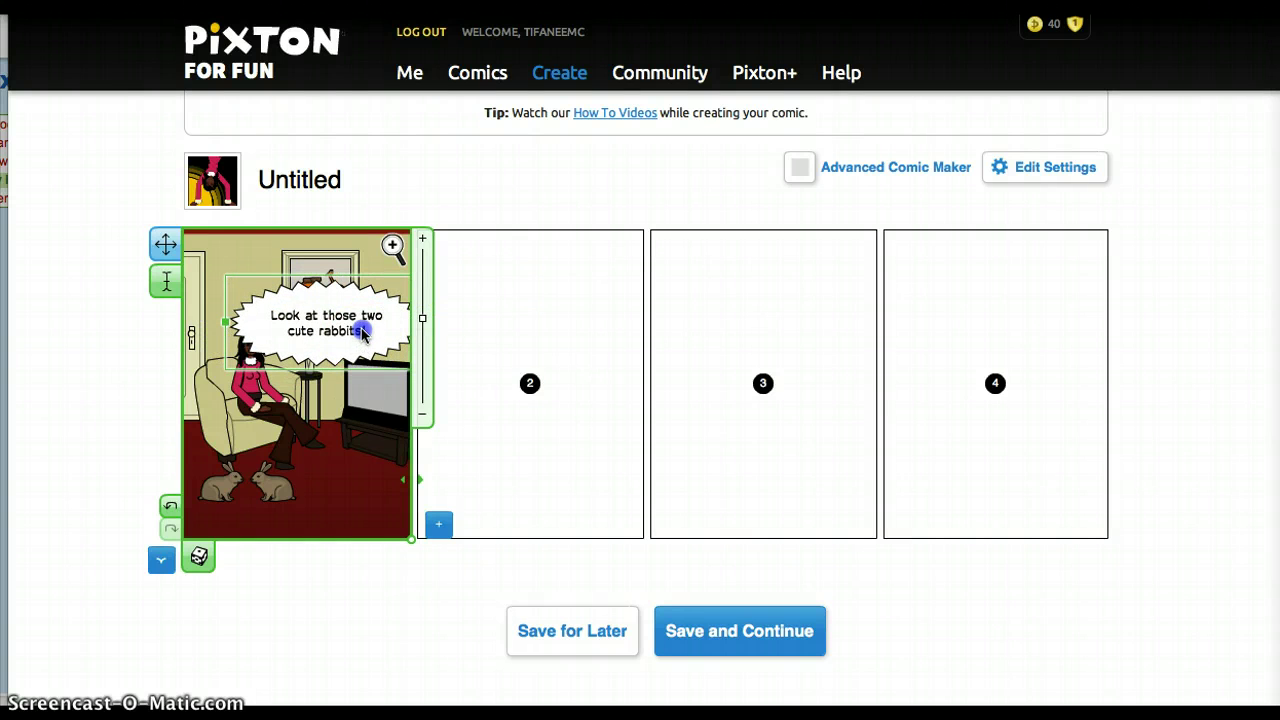
pyautogui.click(334, 425)
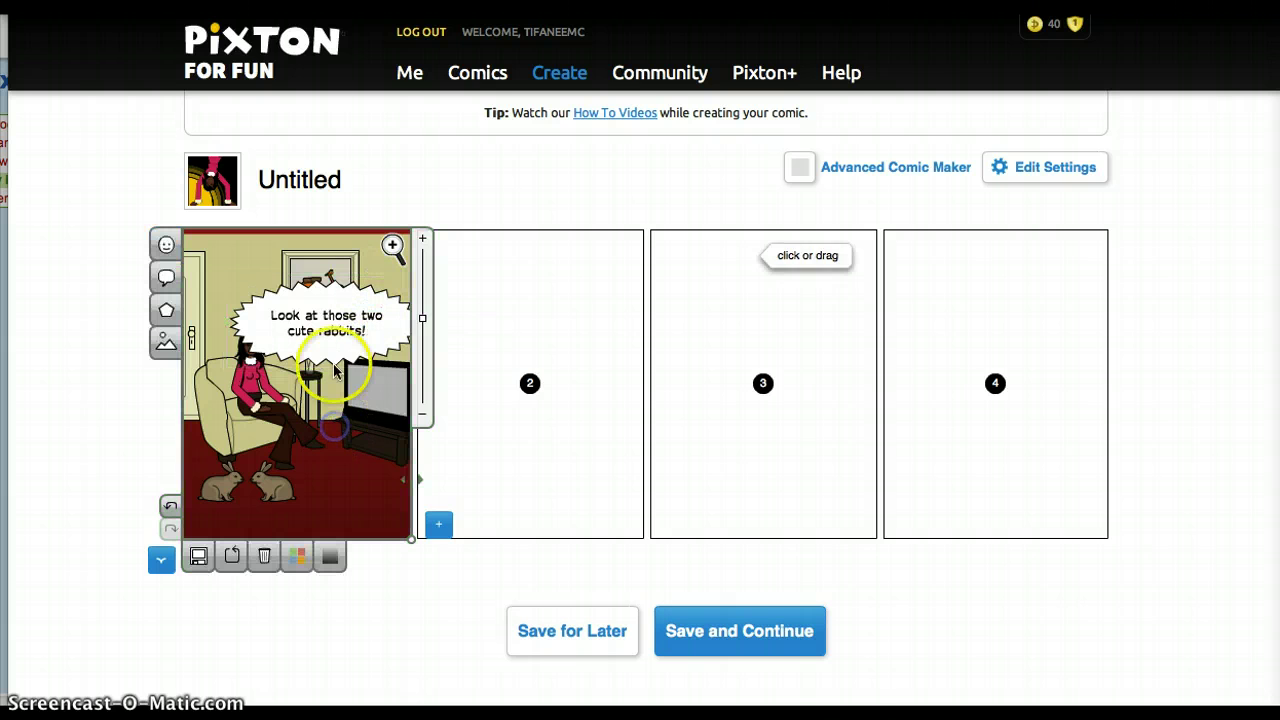
# Move the speech bubble up above the woman's head and attach its tail to her mouth.
pyautogui.moveTo(335, 342); pyautogui.dragTo(338, 316)
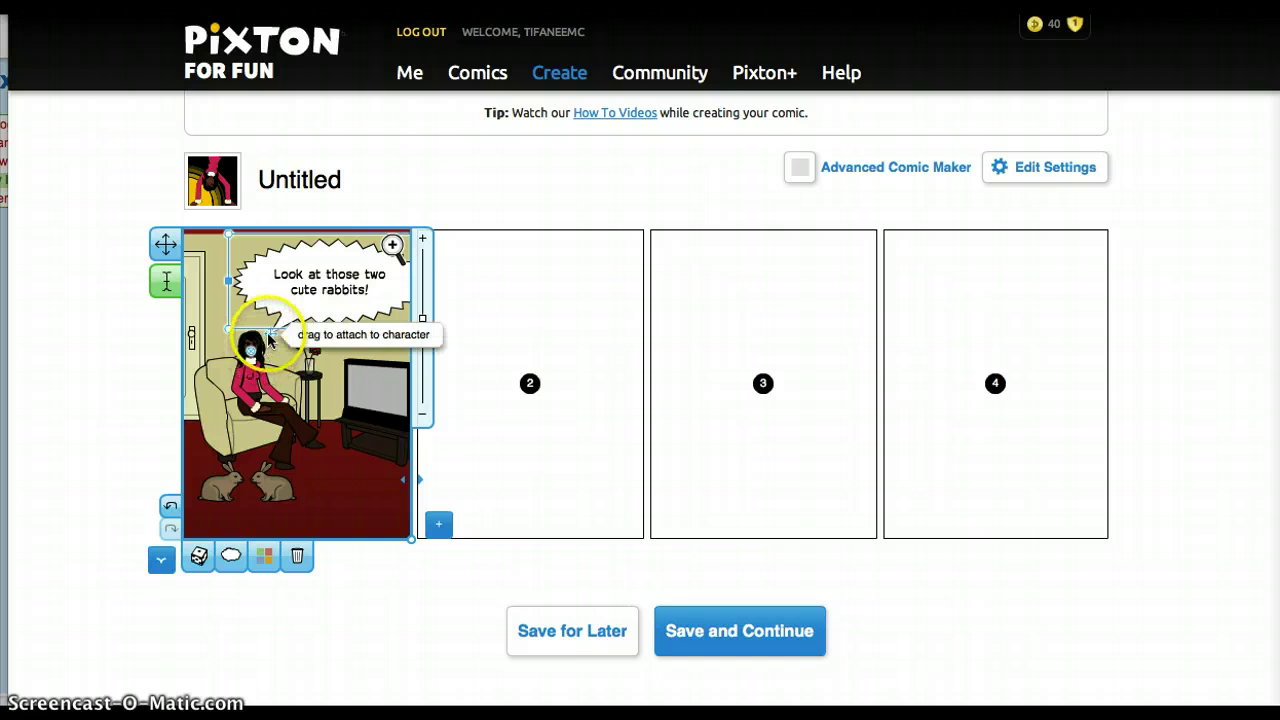
pyautogui.moveTo(268, 340); pyautogui.dragTo(255, 355)
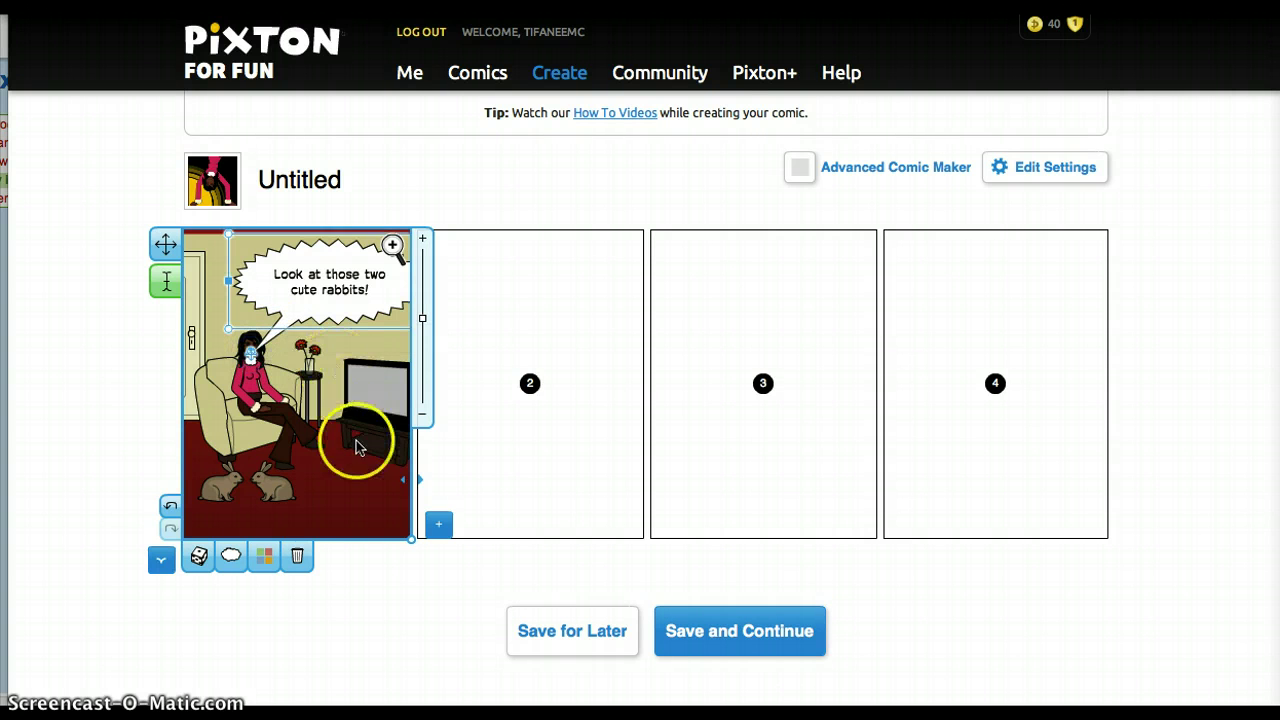
pyautogui.click(340, 471)
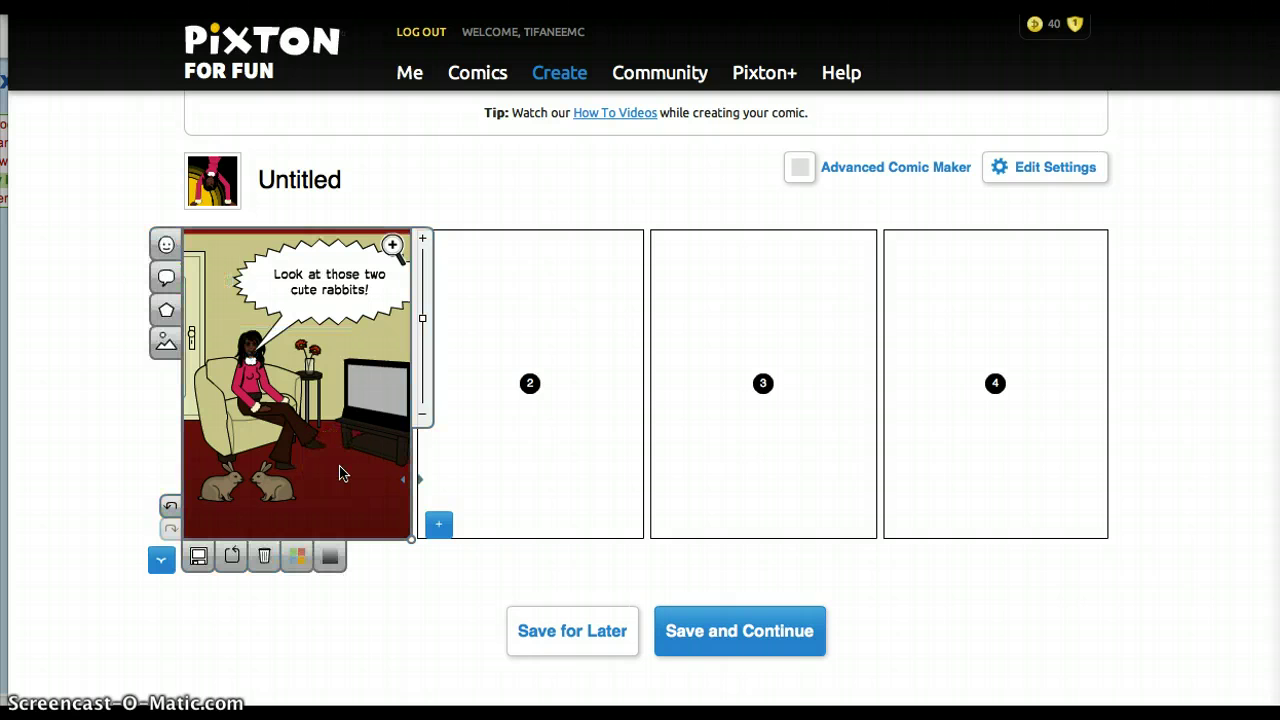
pyautogui.click(381, 508)
pyautogui.click(514, 471)
pyautogui.click(551, 491)
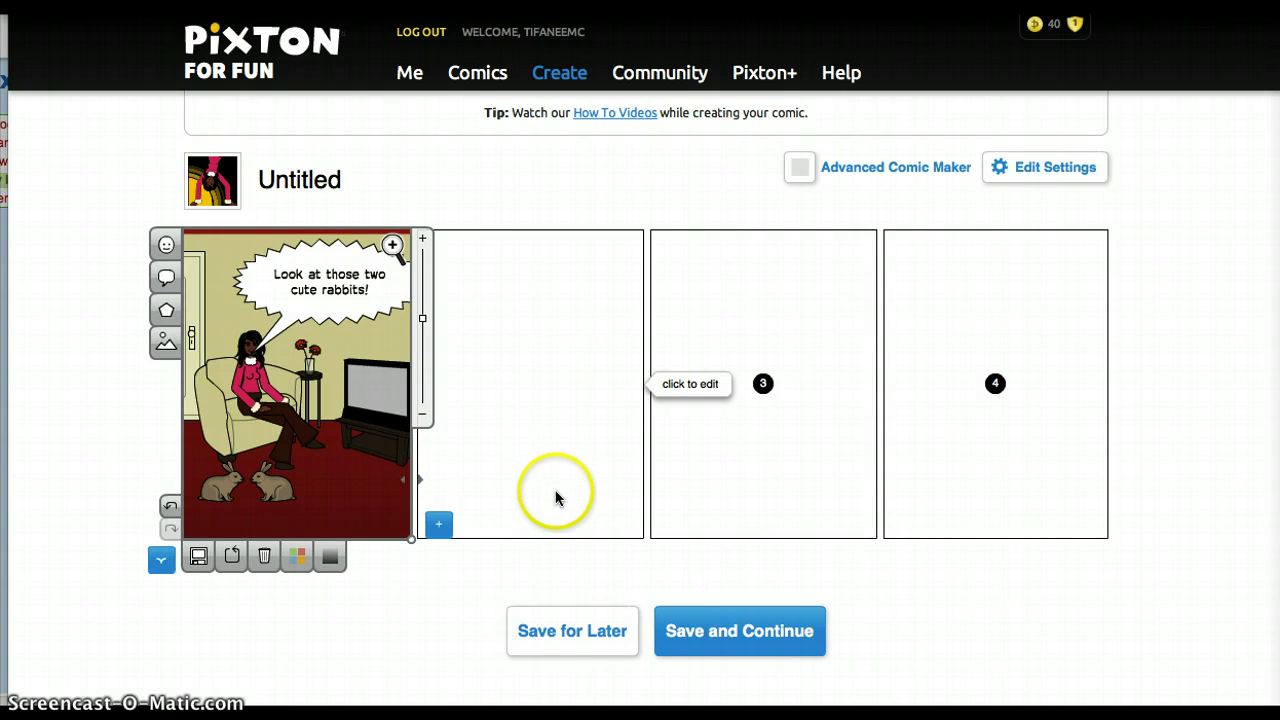
pyautogui.click(521, 490)
pyautogui.click(326, 530)
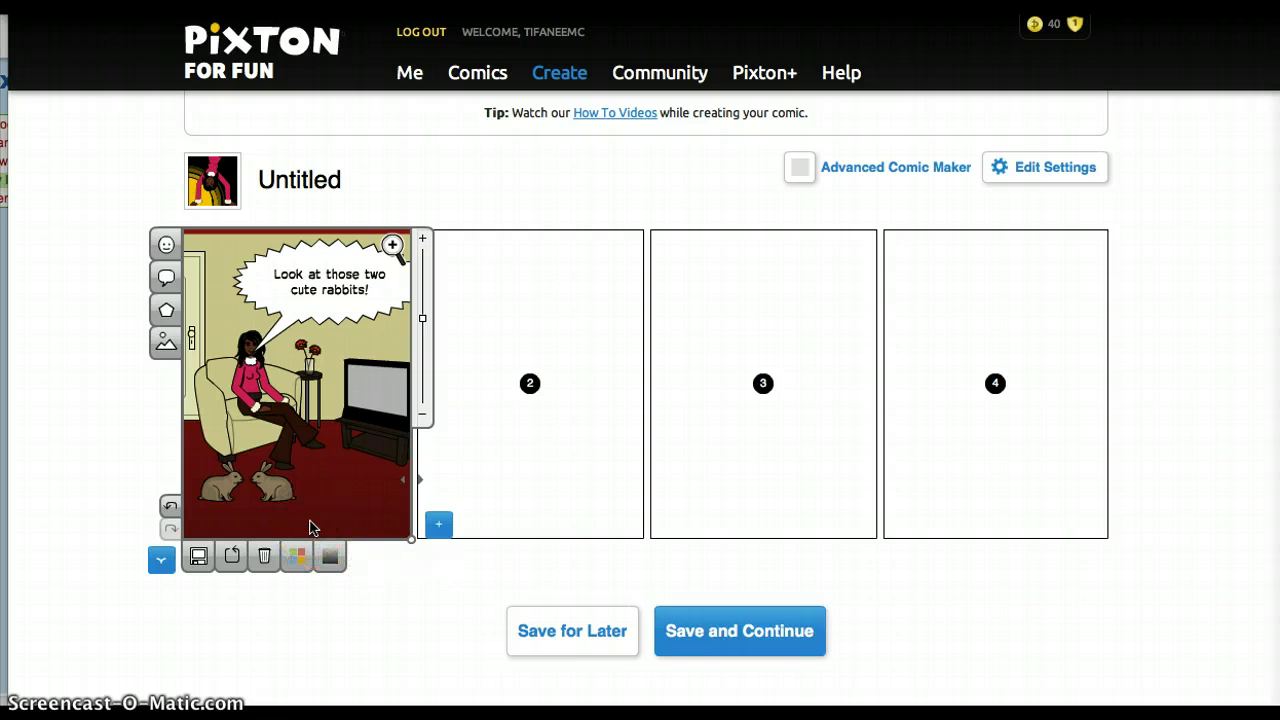
# Copy the scene from panel 1 and paste it into the empty panel 2.
pyautogui.rightClick(311, 527)
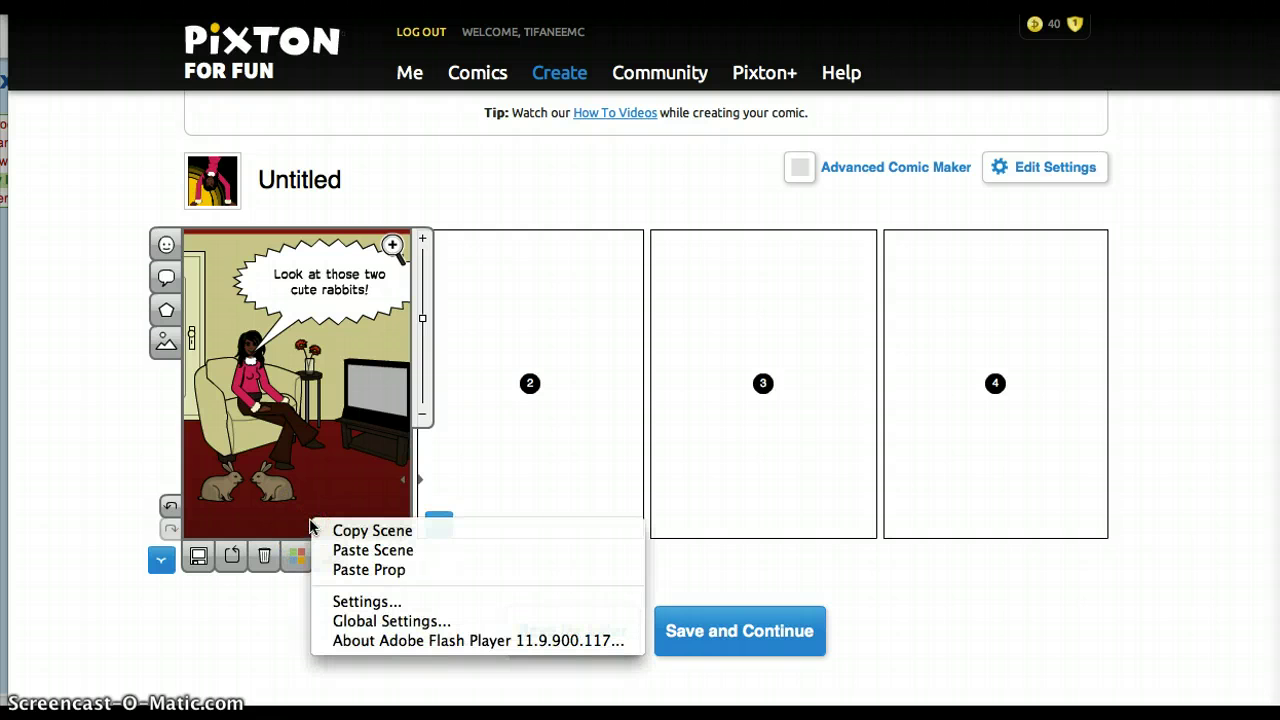
pyautogui.click(341, 531)
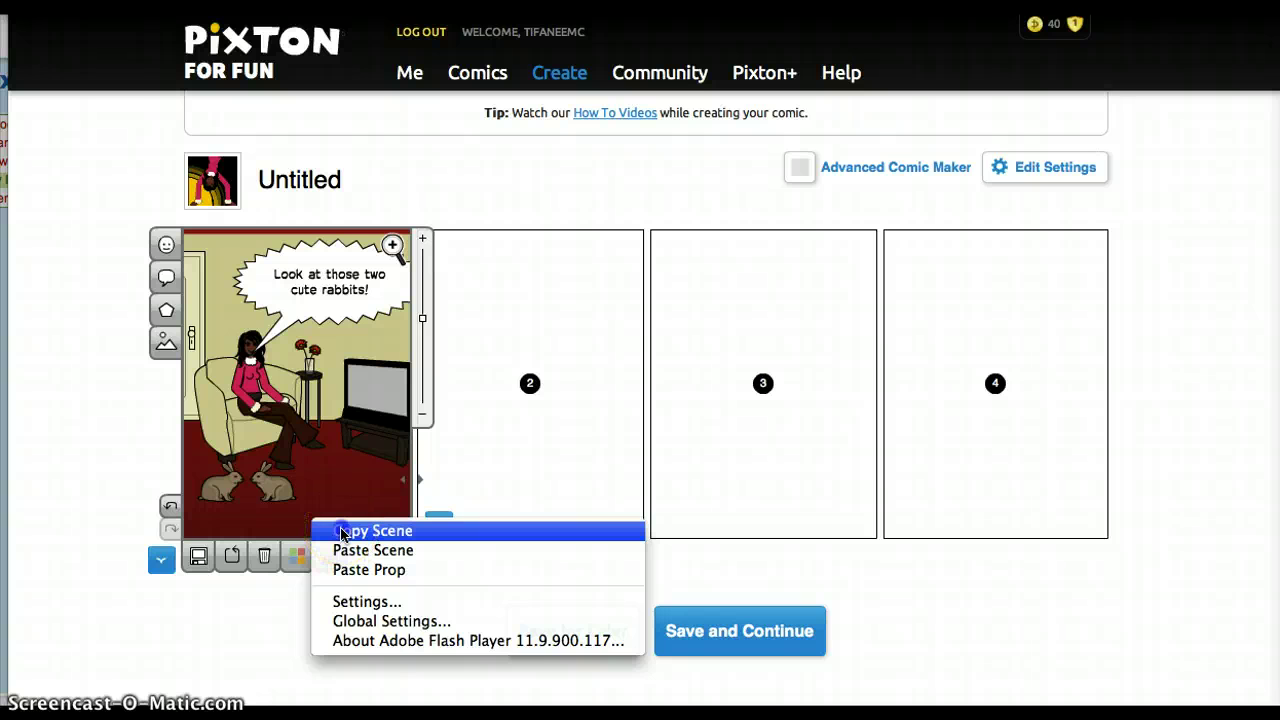
pyautogui.click(341, 531)
pyautogui.click(558, 414)
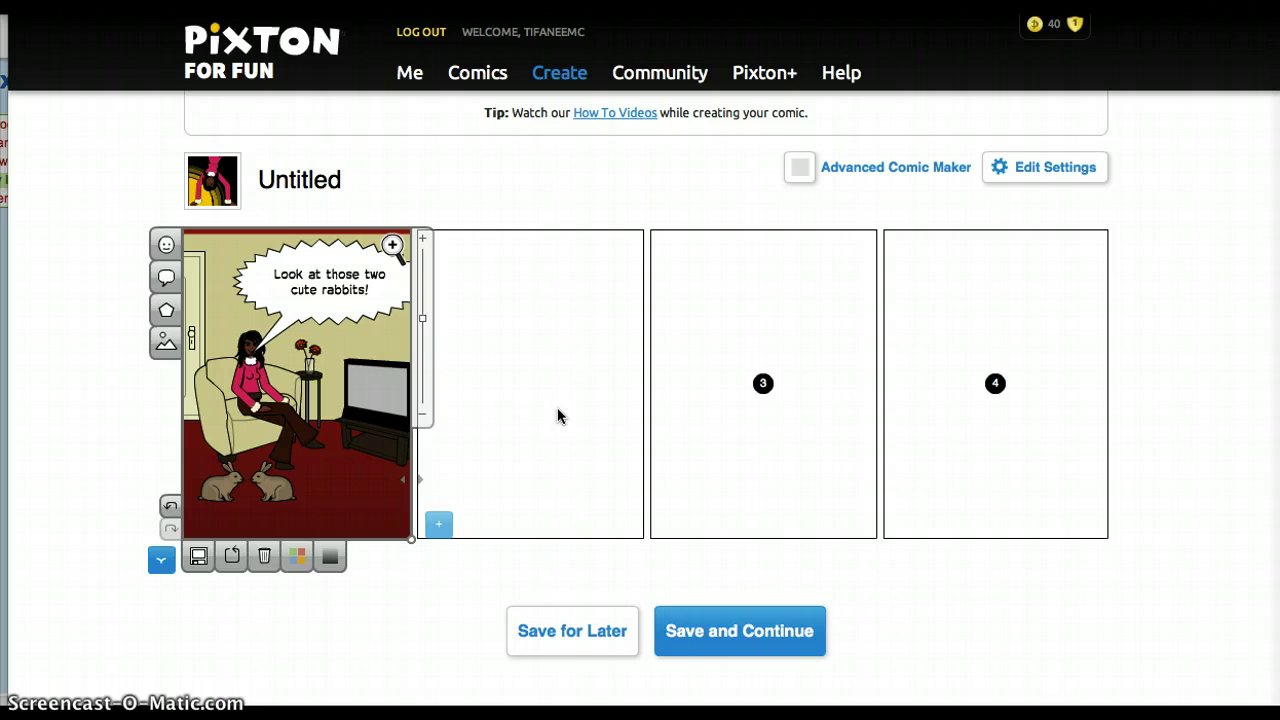
pyautogui.moveTo(519, 358); pyautogui.dragTo(557, 410)
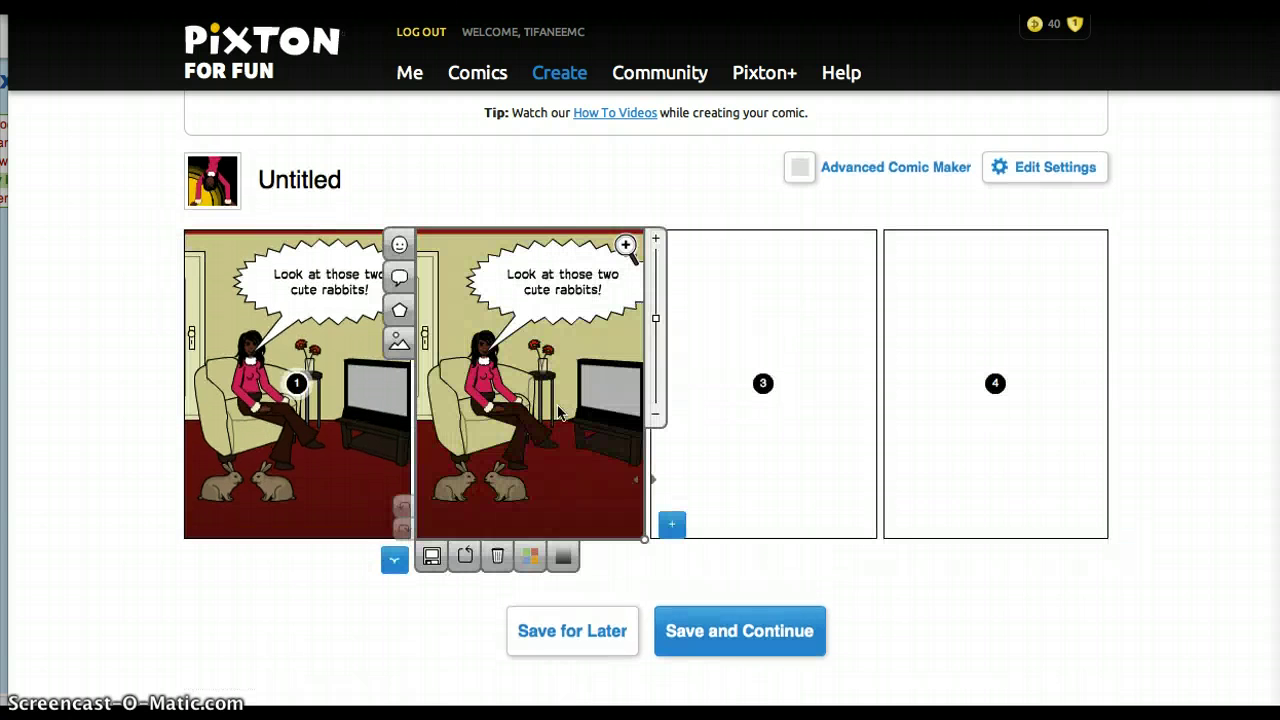
# Zoom panel 2's scene out slightly and remove the copied speech bubble from it.
pyautogui.click(582, 488)
pyautogui.moveTo(648, 329); pyautogui.dragTo(651, 320)
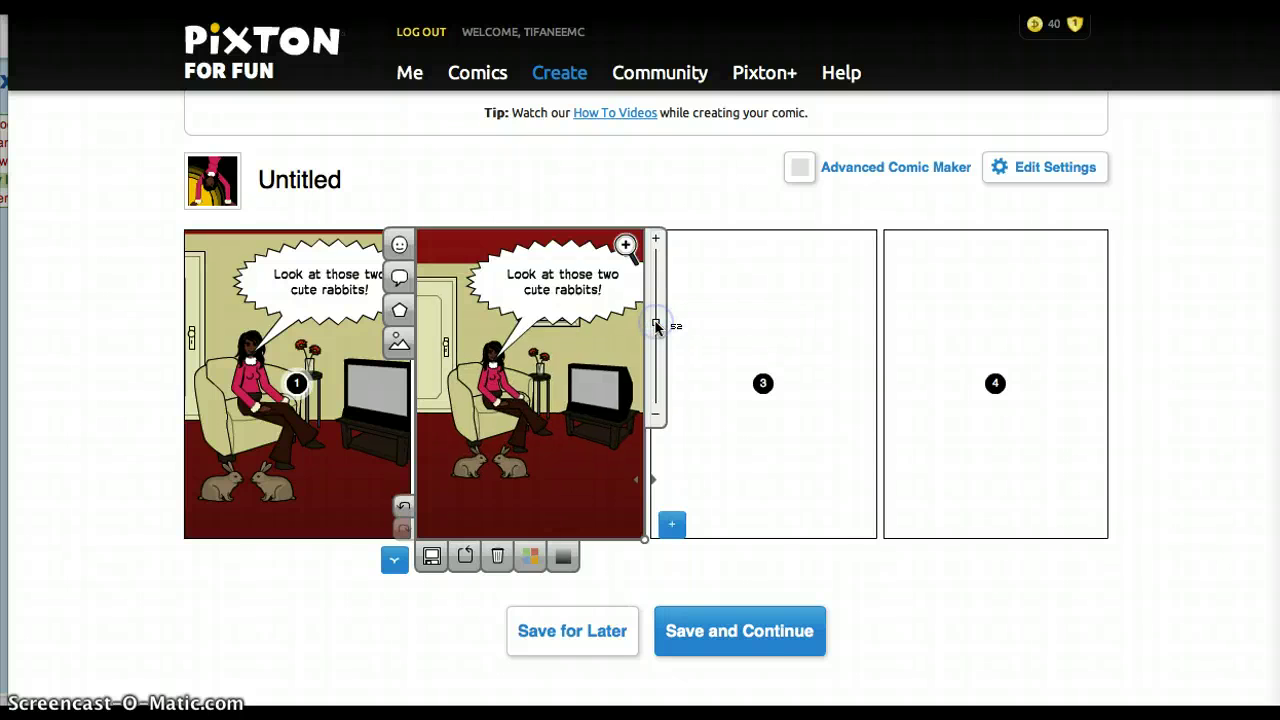
pyautogui.click(578, 260)
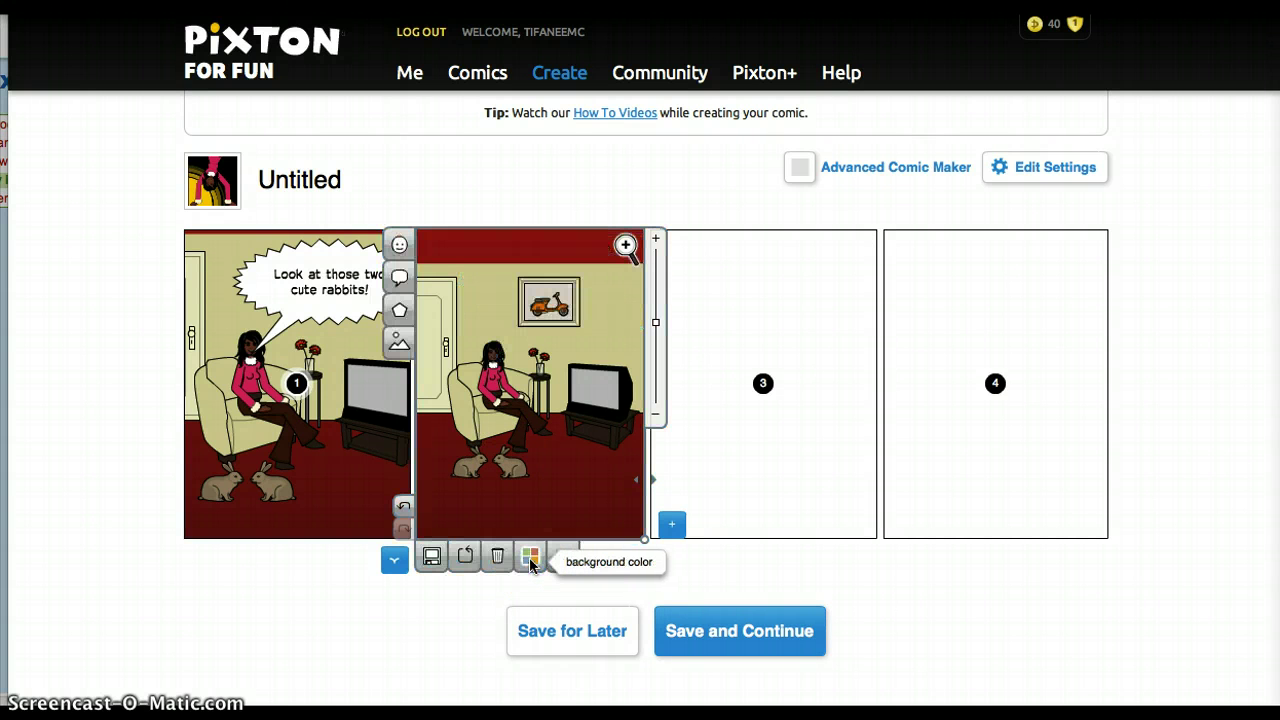
# Duplicate the rabbit nearest the armchair in panel 2 and place the copy on the carpet in front of the TV.
pyautogui.click(474, 463)
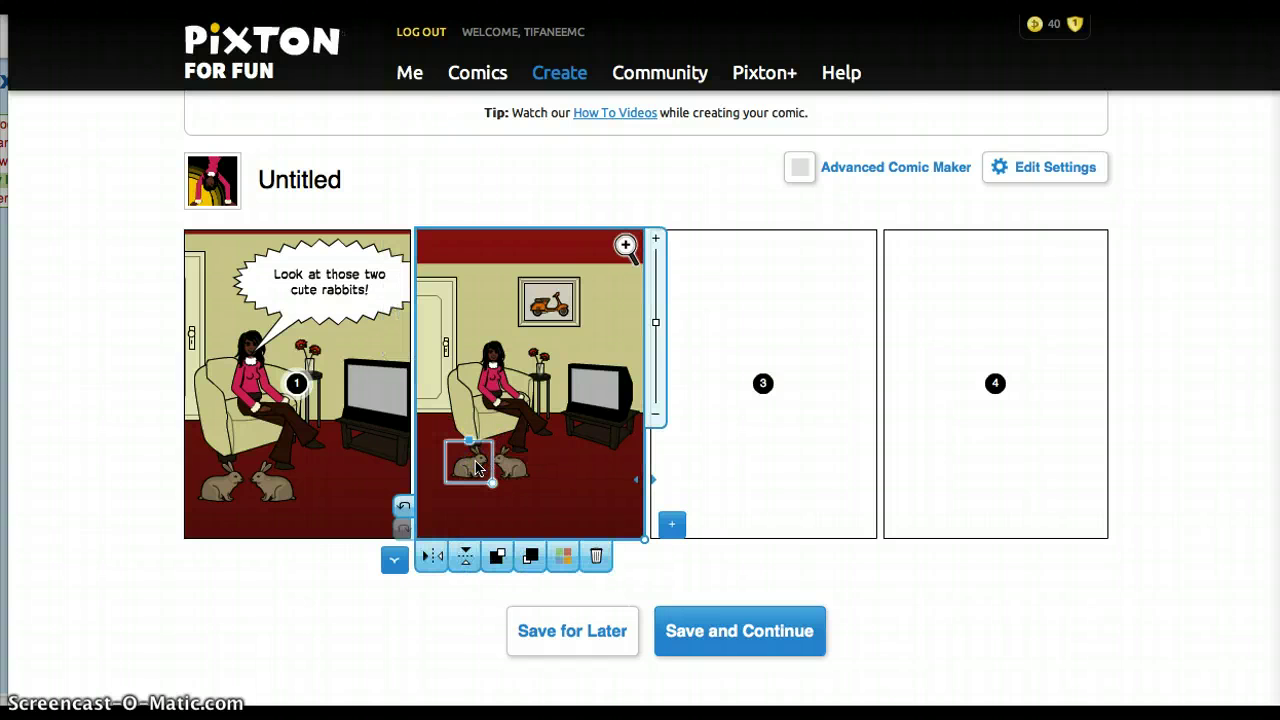
pyautogui.rightClick(476, 466)
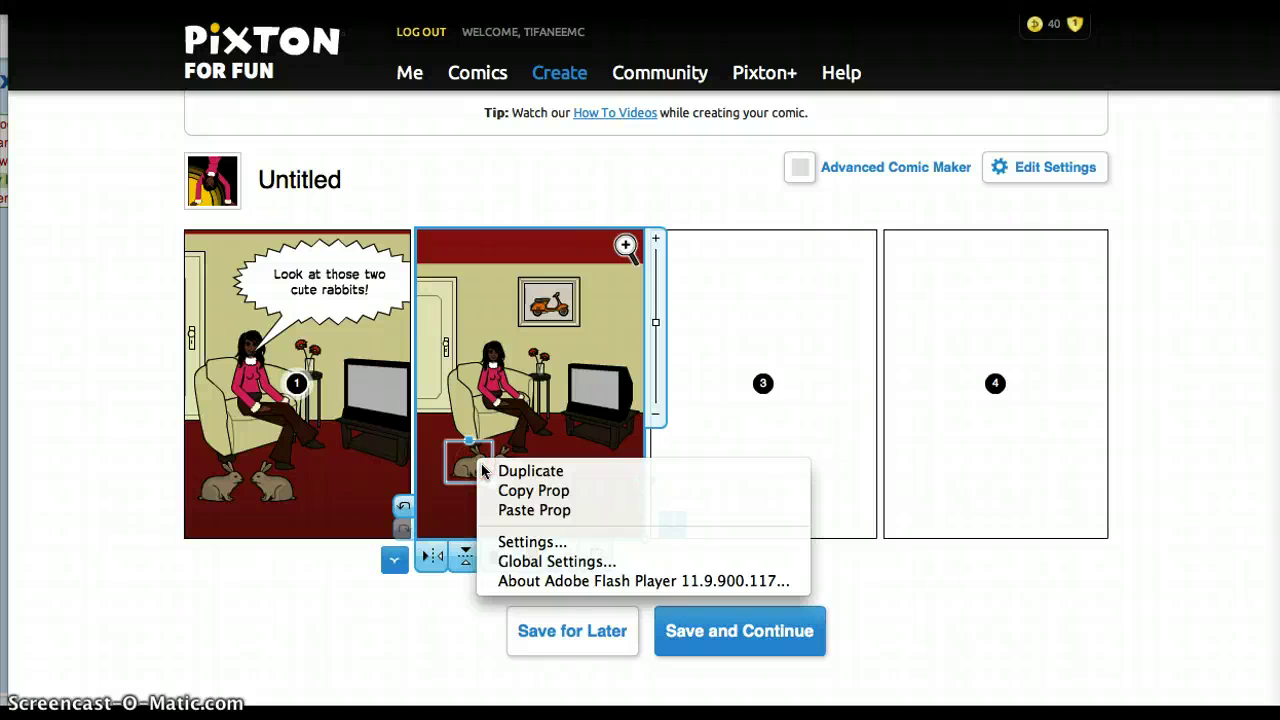
pyautogui.click(486, 471)
pyautogui.click(541, 480)
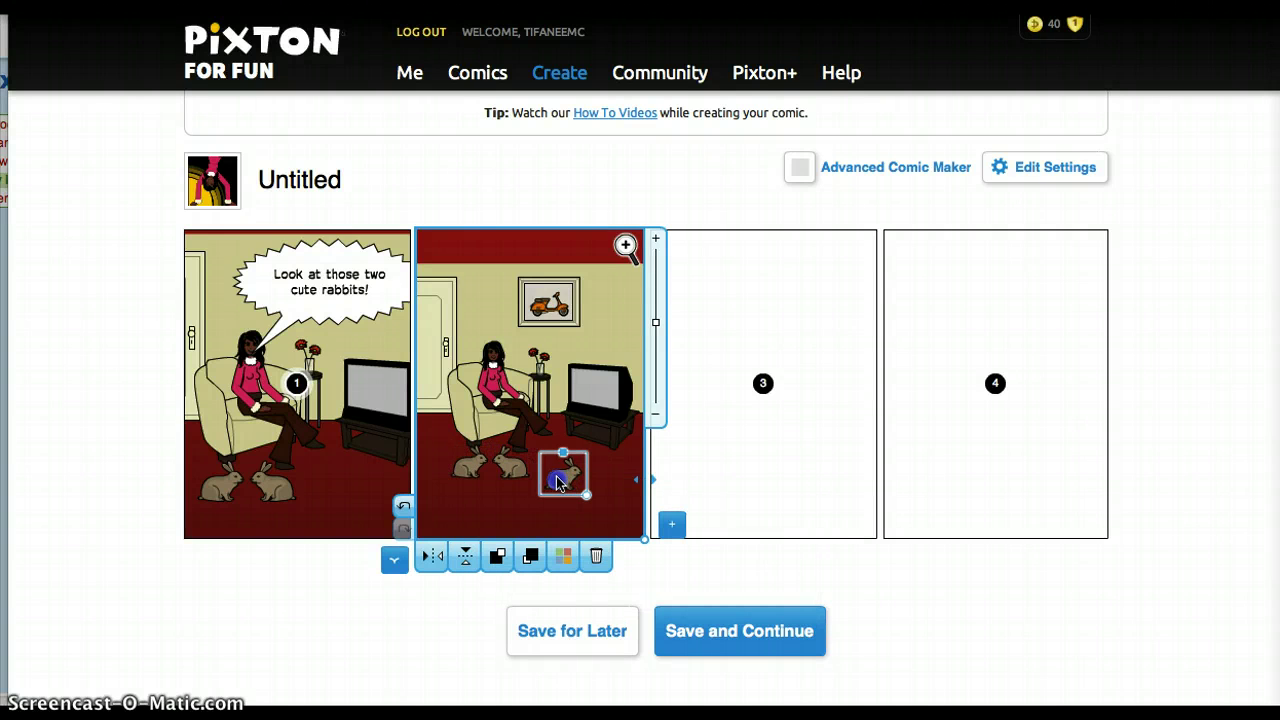
# Duplicate the same rabbit again and place this second copy beside the first one near the TV stand.
pyautogui.click(471, 463)
pyautogui.rightClick(483, 474)
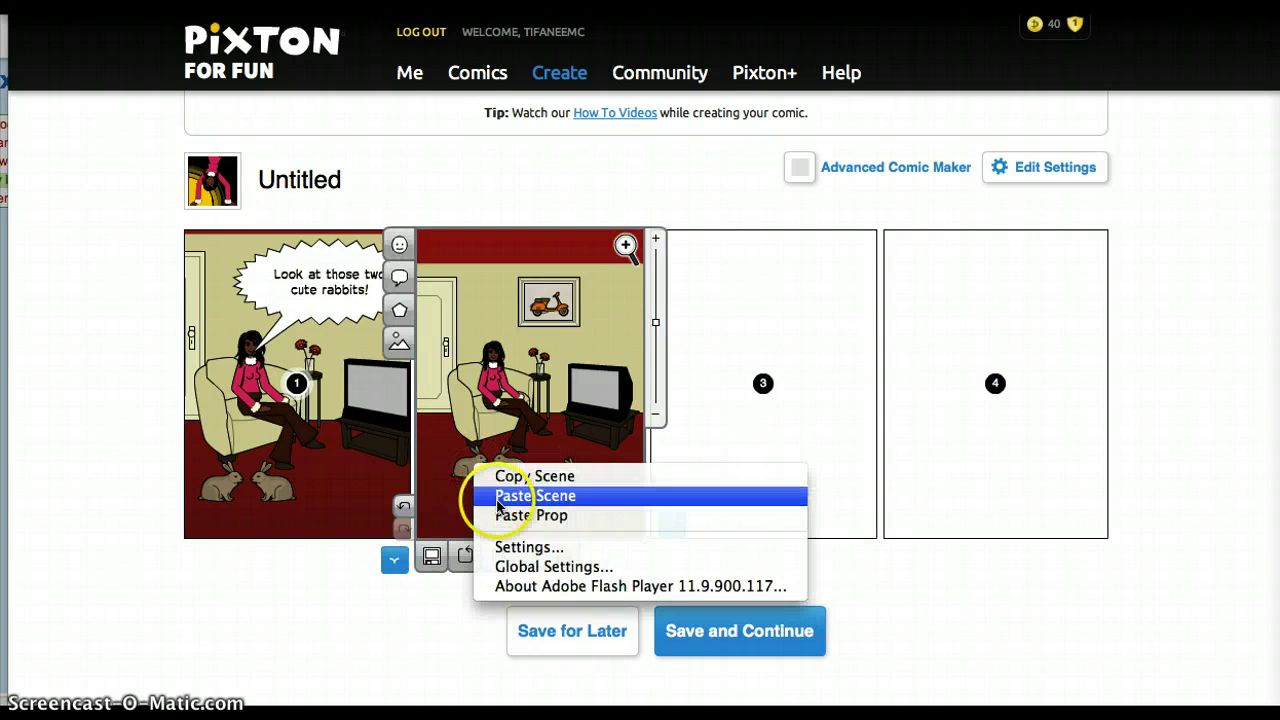
pyautogui.click(469, 468)
pyautogui.rightClick(468, 476)
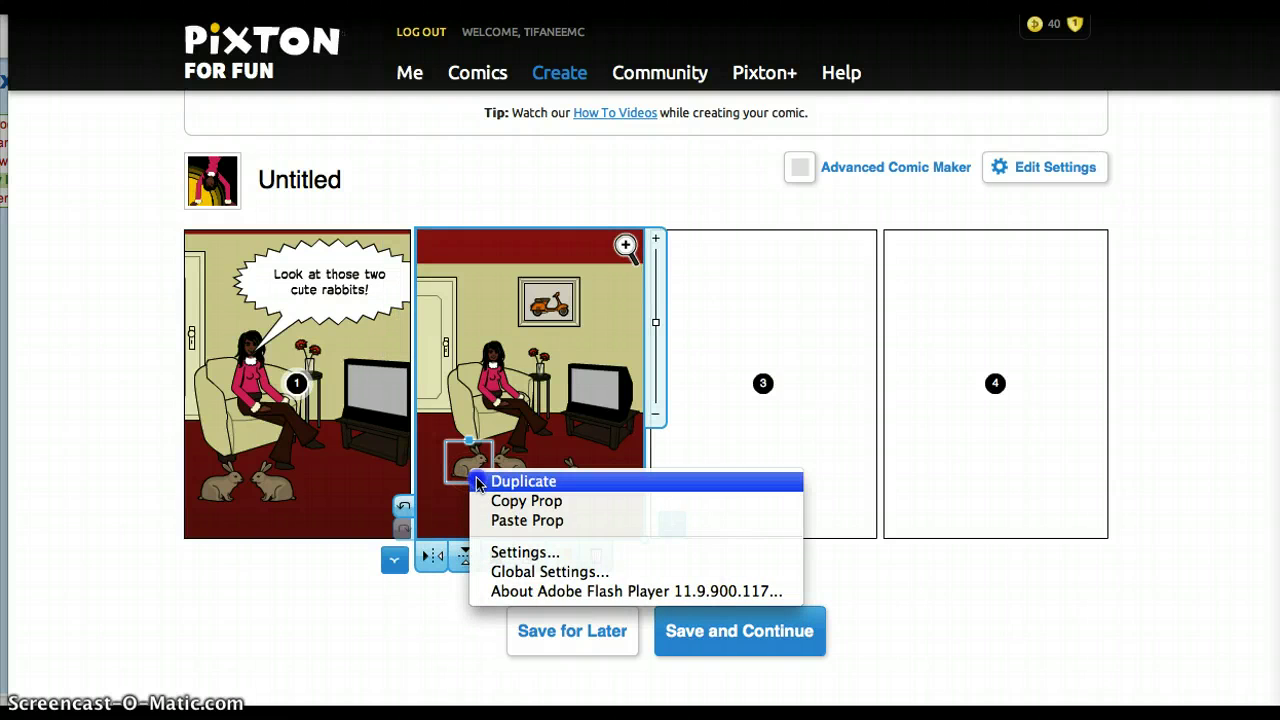
pyautogui.click(476, 479)
pyautogui.moveTo(476, 477); pyautogui.dragTo(606, 460)
# Shrink the duplicated rabbits in panel 2 so they look like babies beside the two original rabbits.
pyautogui.click(551, 471)
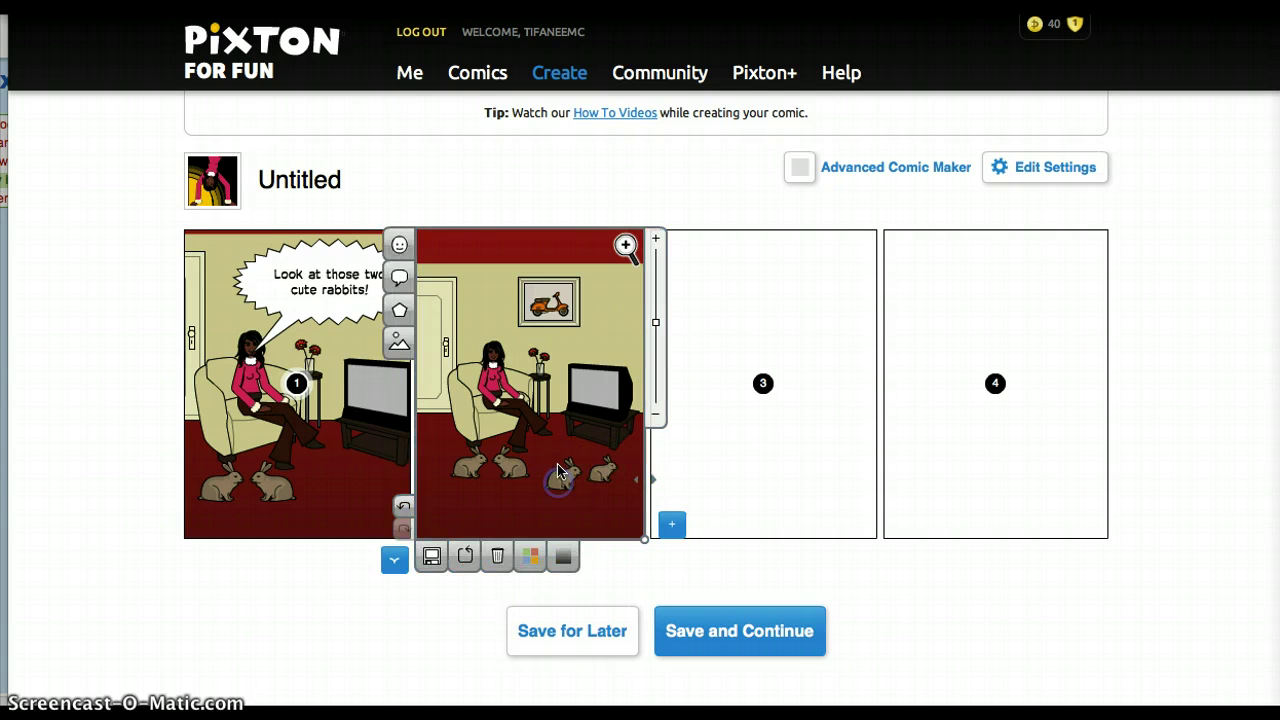
pyautogui.click(561, 490)
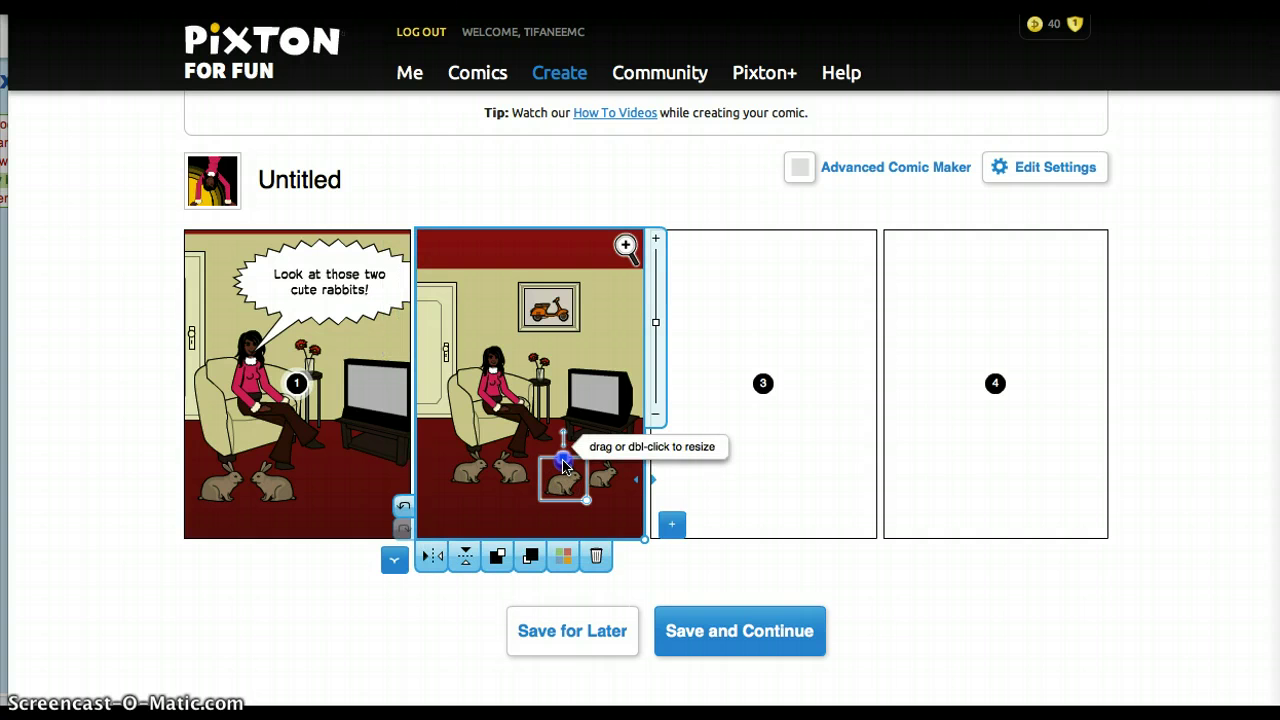
pyautogui.click(490, 490)
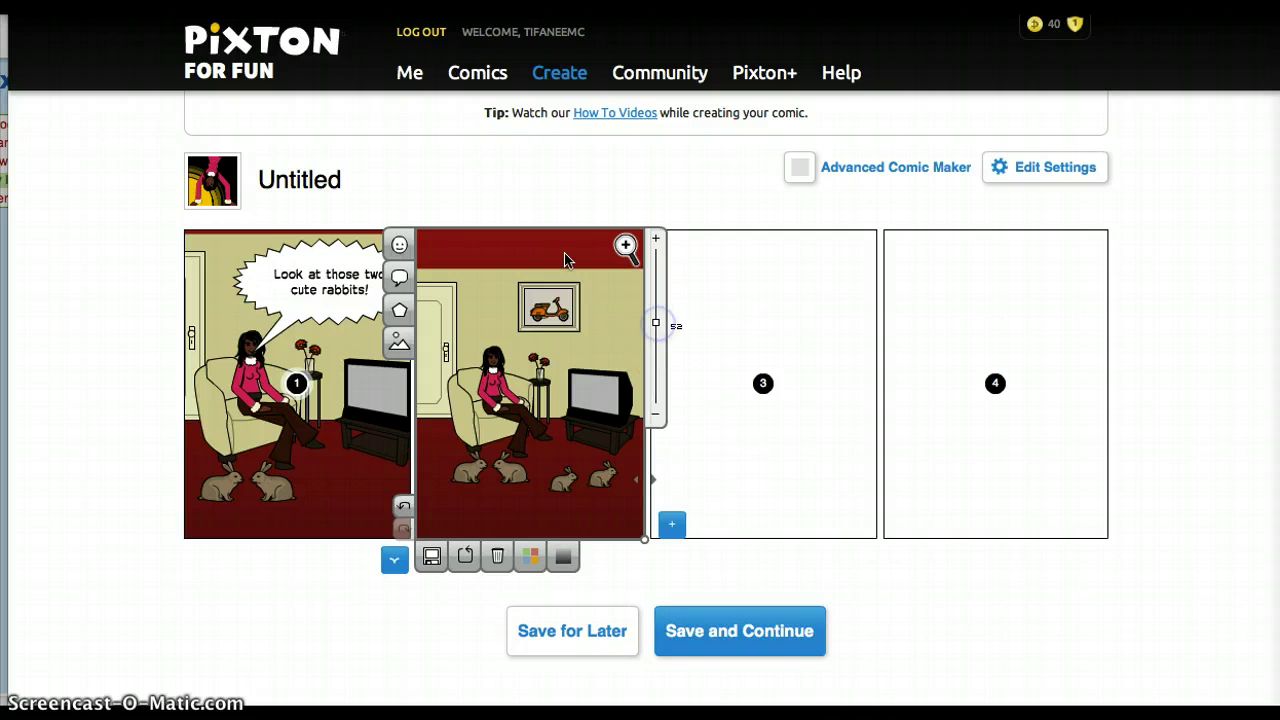
pyautogui.click(498, 560)
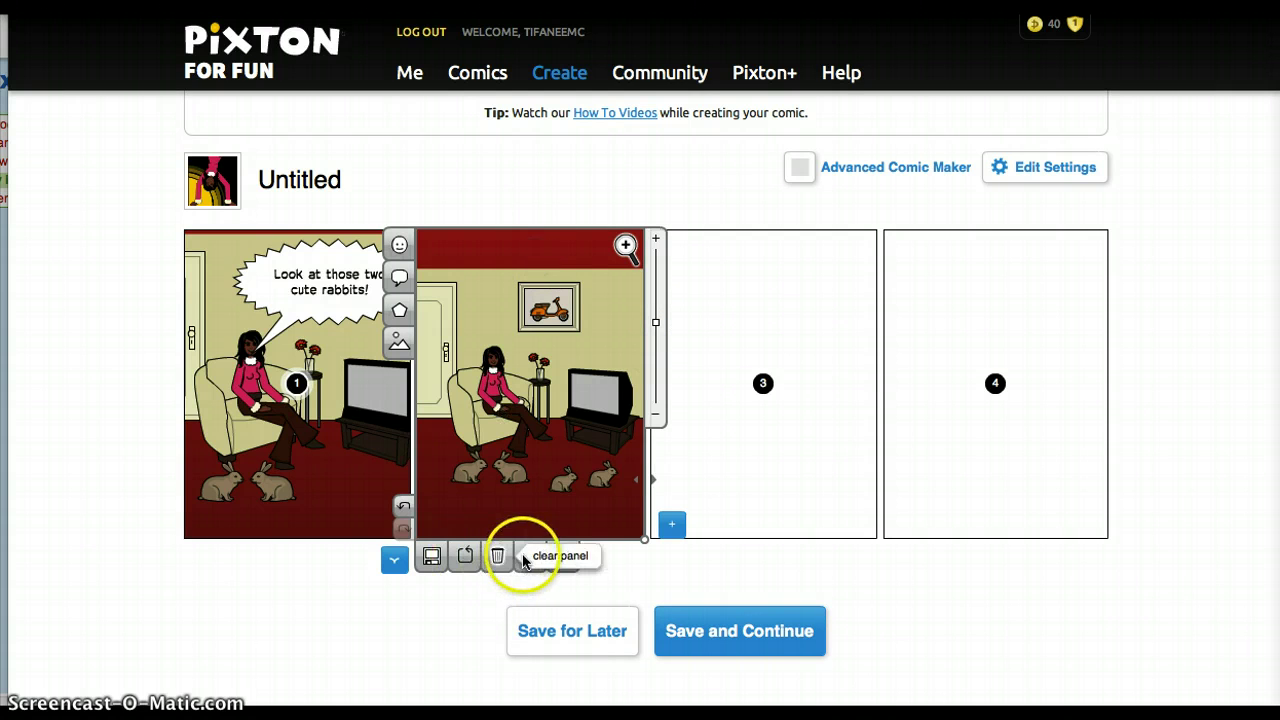
# Add a new speech bubble to panel 2 and change its shape to plain text without an outline.
pyautogui.click(407, 285)
pyautogui.click(600, 288)
pyautogui.click(463, 557)
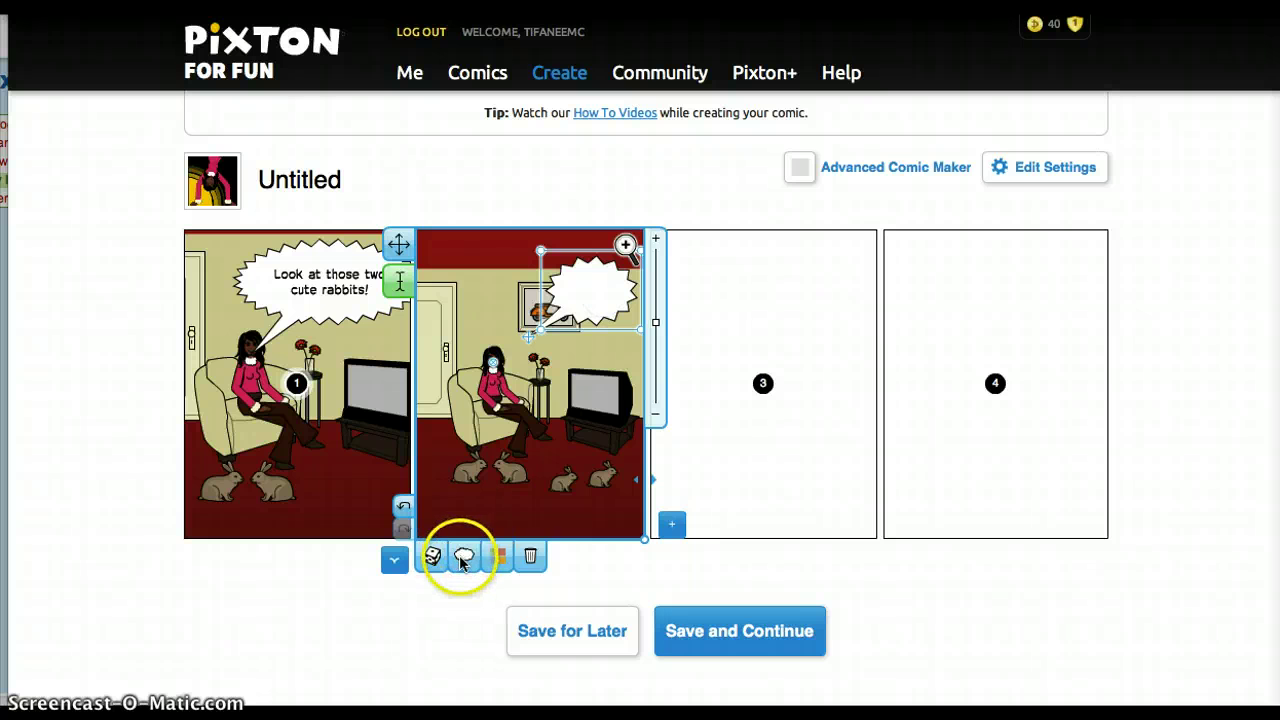
pyautogui.click(463, 558)
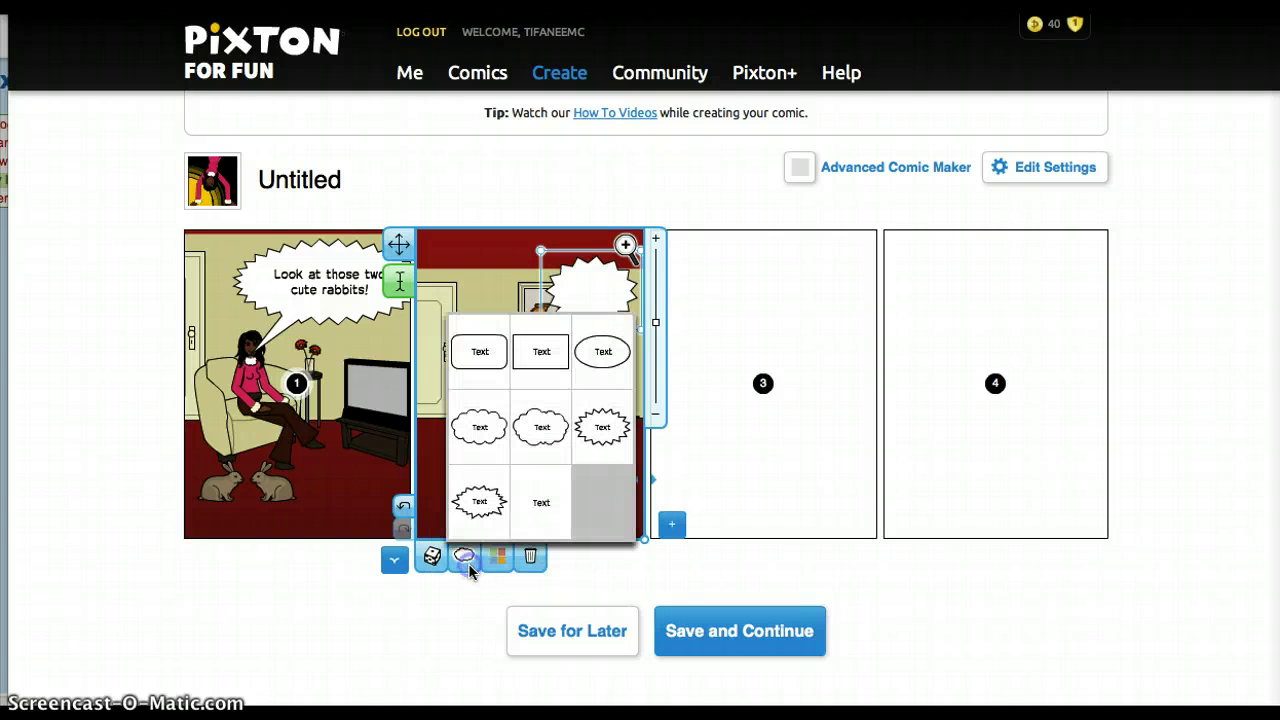
pyautogui.click(535, 511)
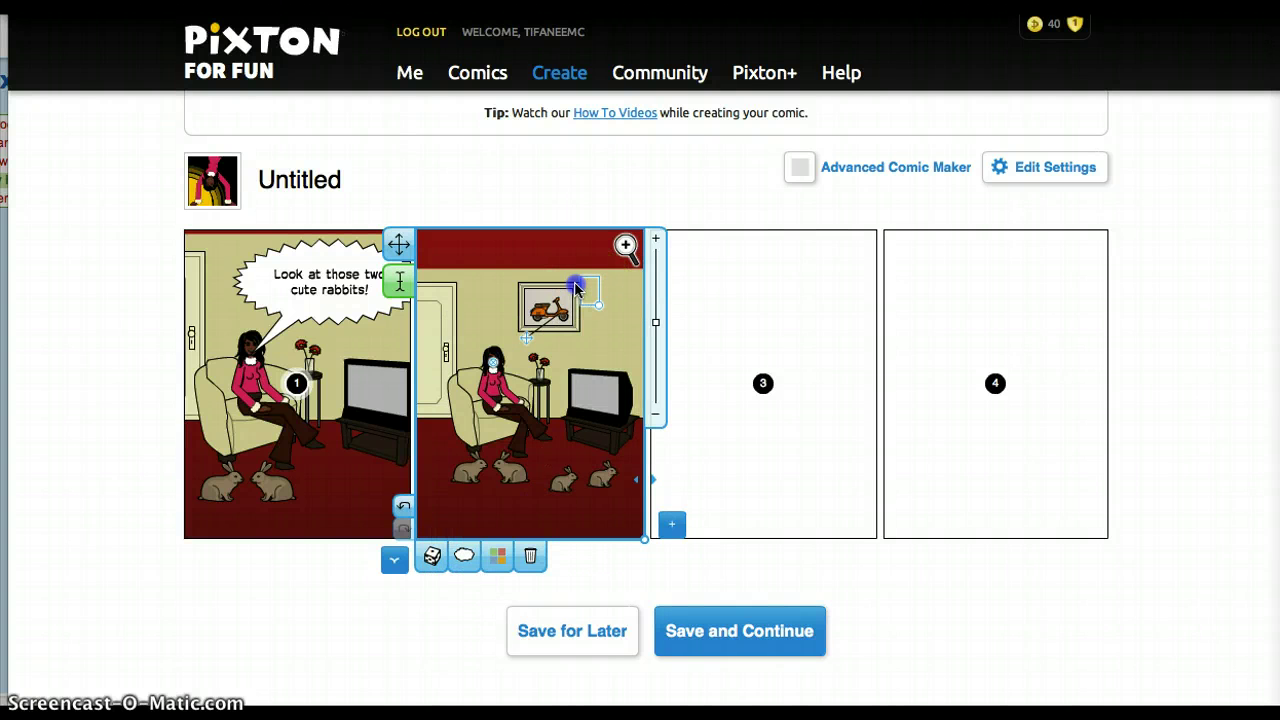
# Move the text bubble onto the red band above the woman and enter "Day 2" as its text.
pyautogui.moveTo(576, 288); pyautogui.dragTo(483, 256)
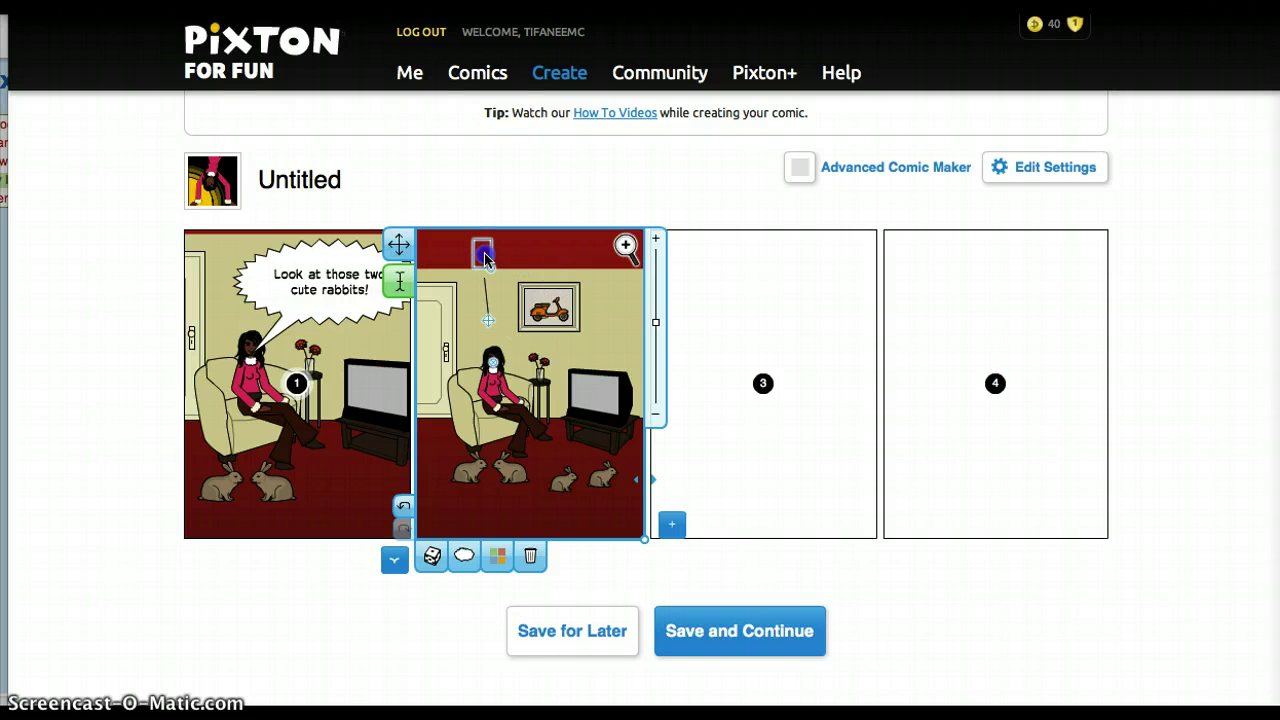
pyautogui.click(483, 256)
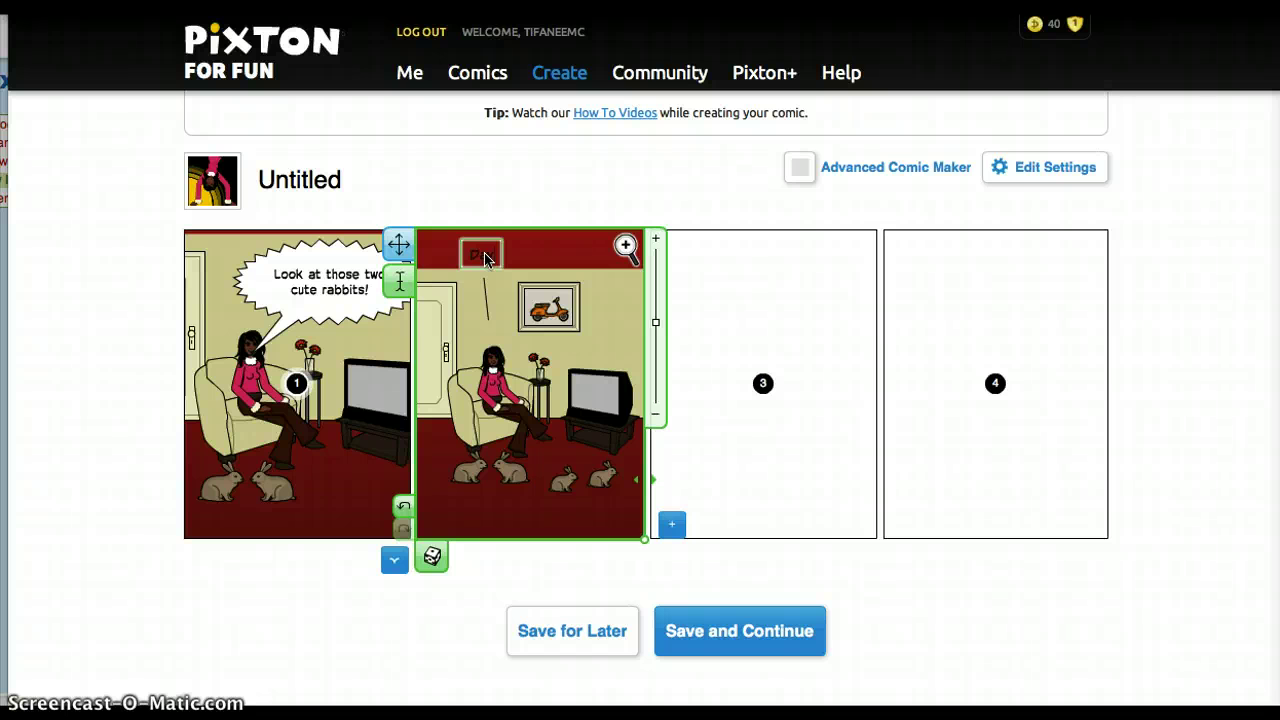
pyautogui.write('Dude')
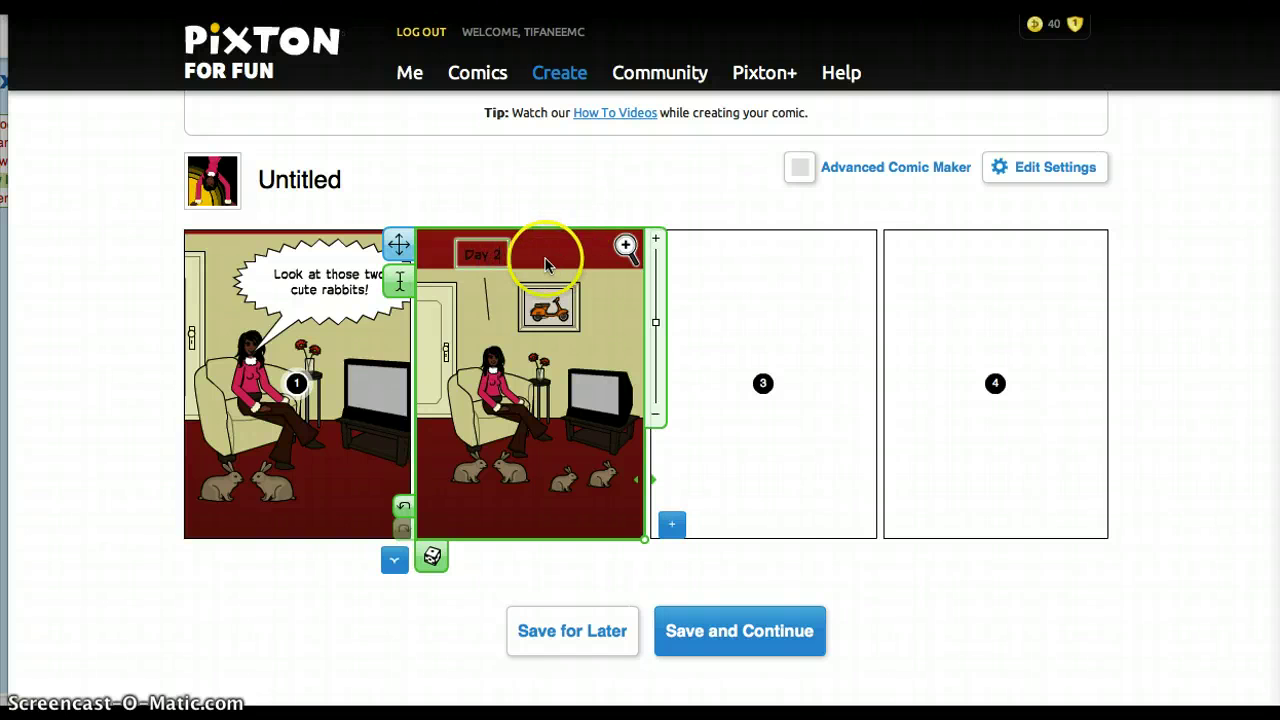
pyautogui.click(527, 260)
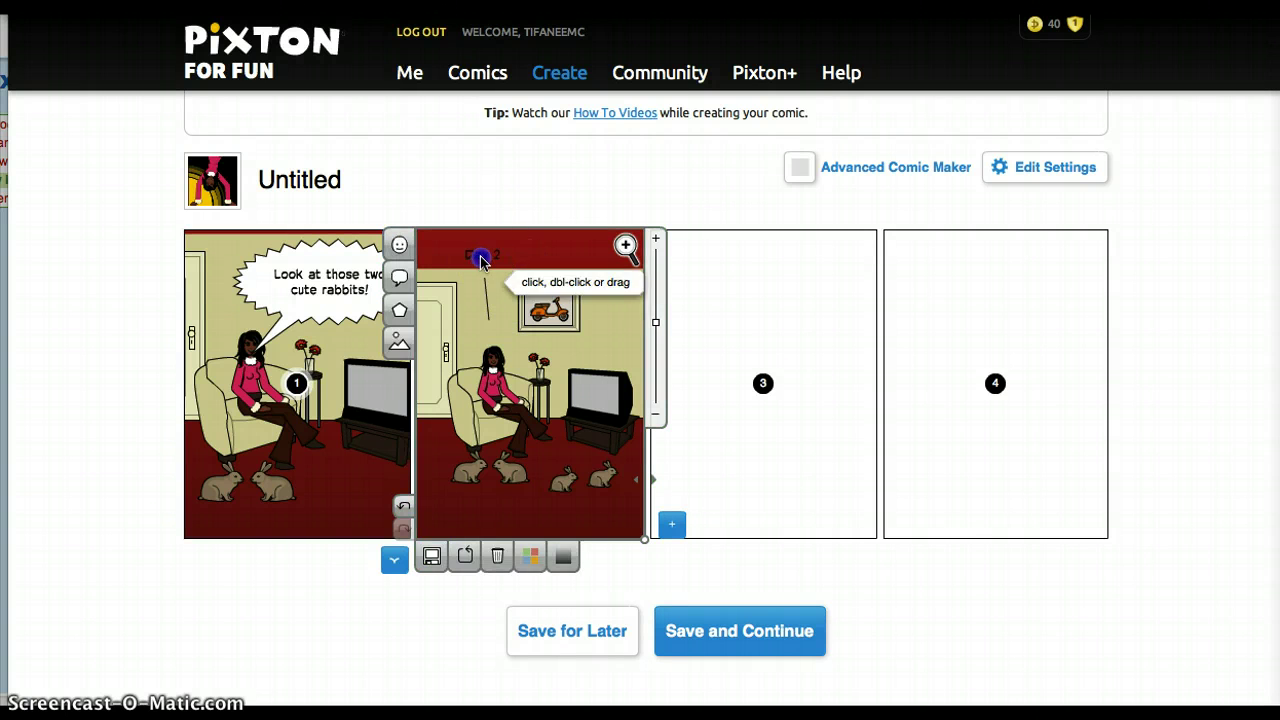
# Center the "Day 2" caption near the panel's upper edge and shorten its tail toward the text.
pyautogui.click(520, 256)
pyautogui.moveTo(514, 316); pyautogui.dragTo(514, 277)
pyautogui.click(577, 258)
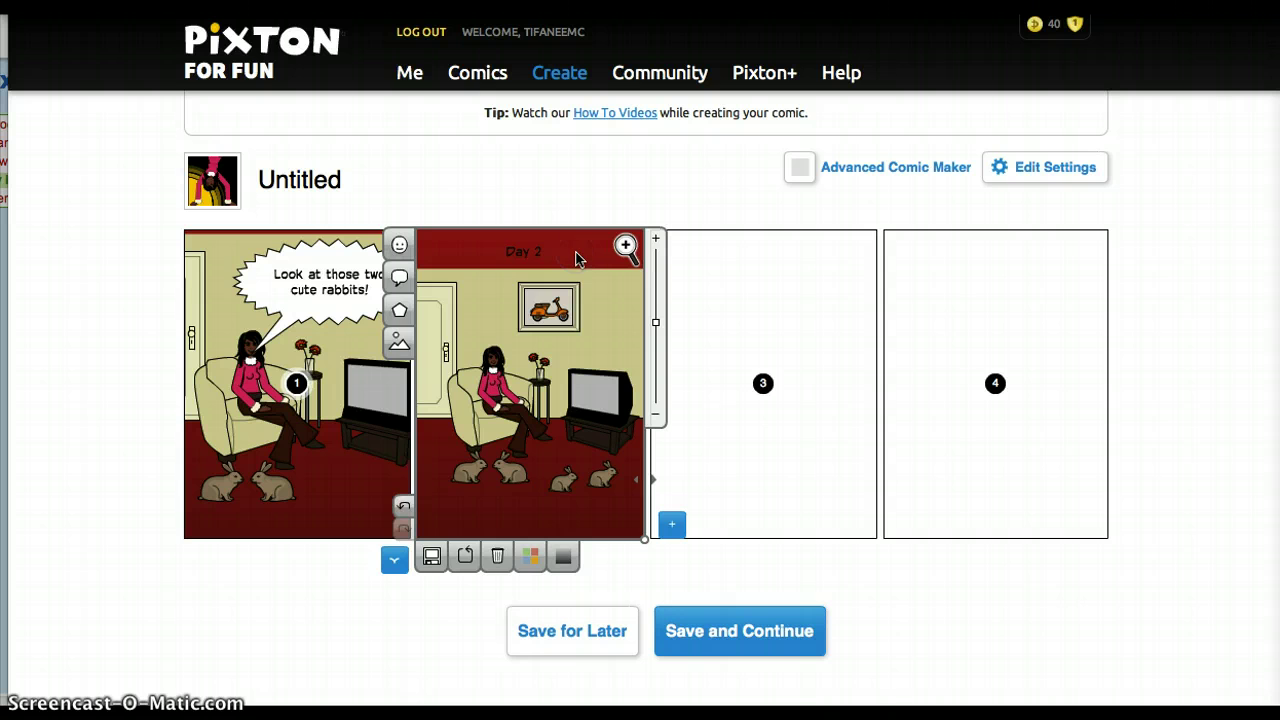
pyautogui.click(528, 246)
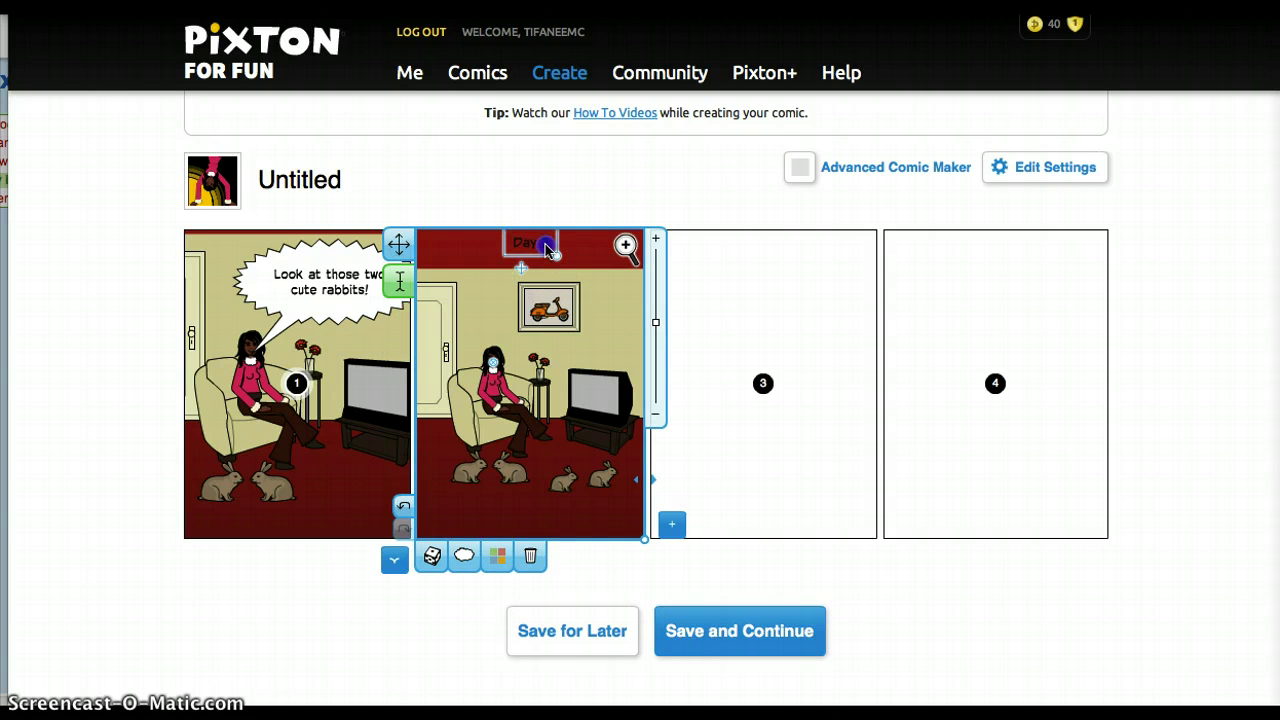
pyautogui.click(586, 255)
pyautogui.click(535, 270)
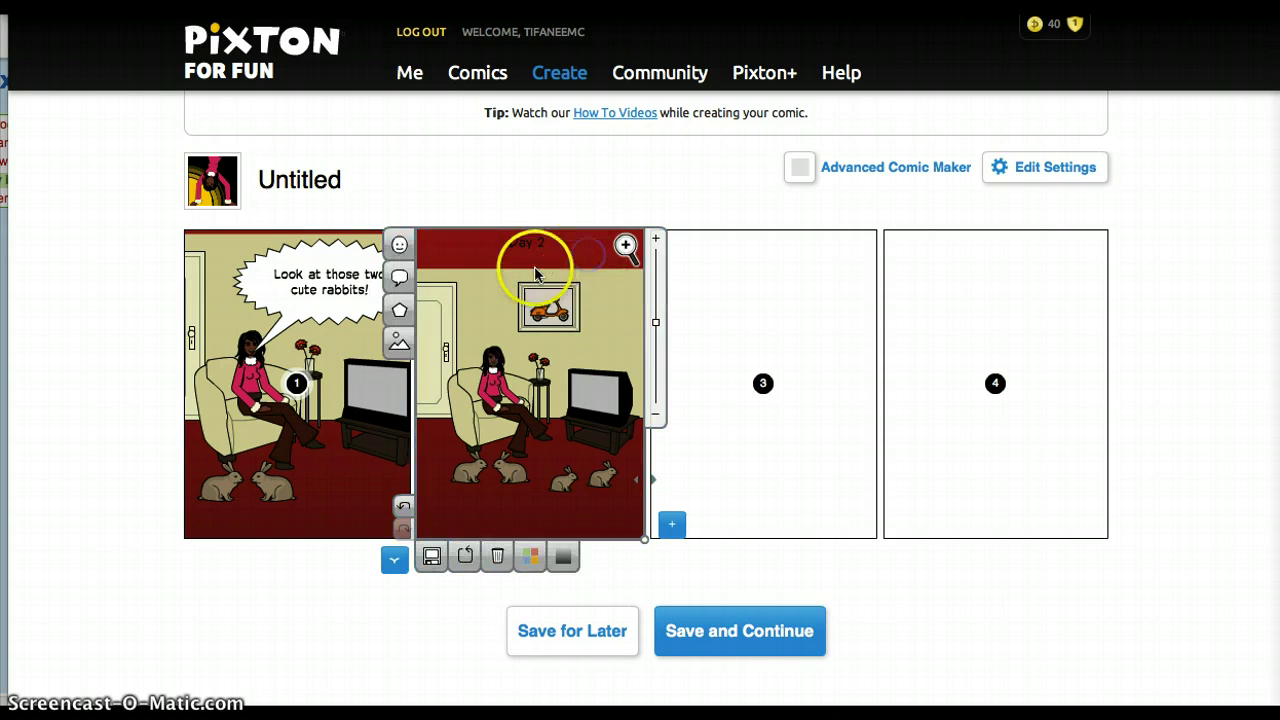
# Move the two small rabbits in panel 2 closer to the adult rabbits.
pyautogui.click(563, 484)
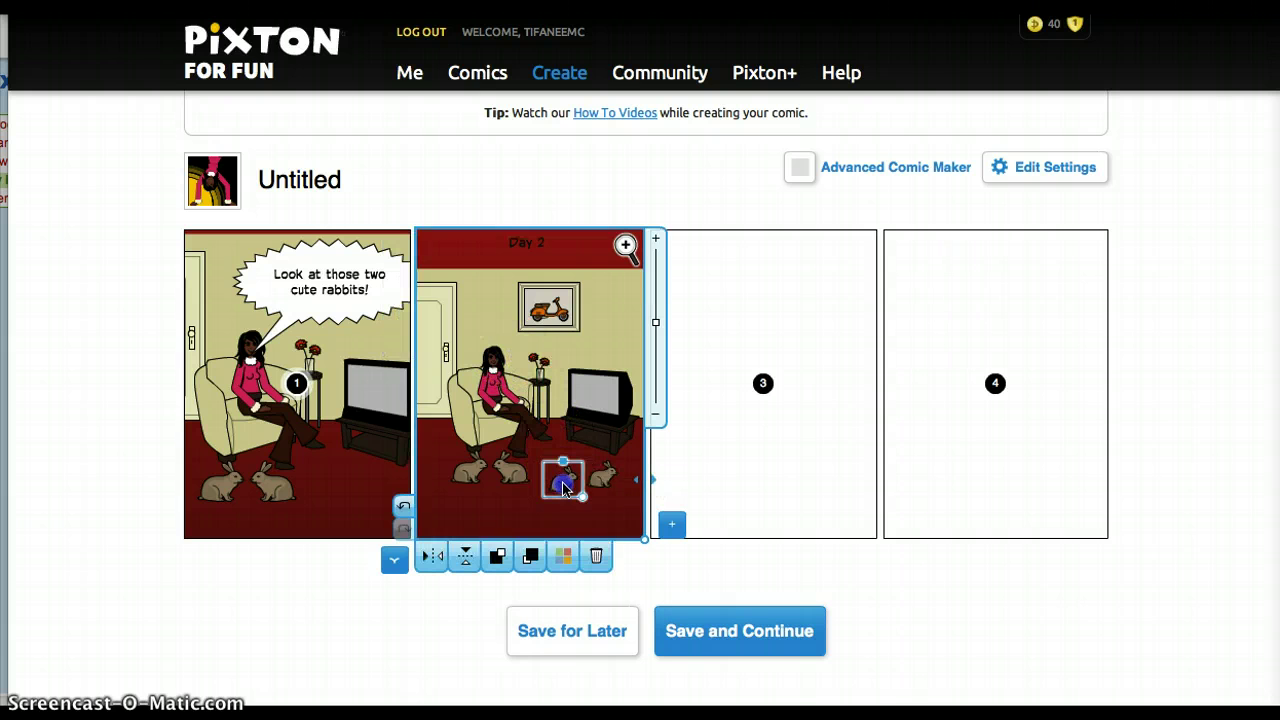
pyautogui.moveTo(563, 484)
pyautogui.mouseDown()
pyautogui.moveTo(545, 452)
pyautogui.moveTo(586, 477)
pyautogui.moveTo(565, 459)
pyautogui.mouseUp()
pyautogui.click(598, 480)
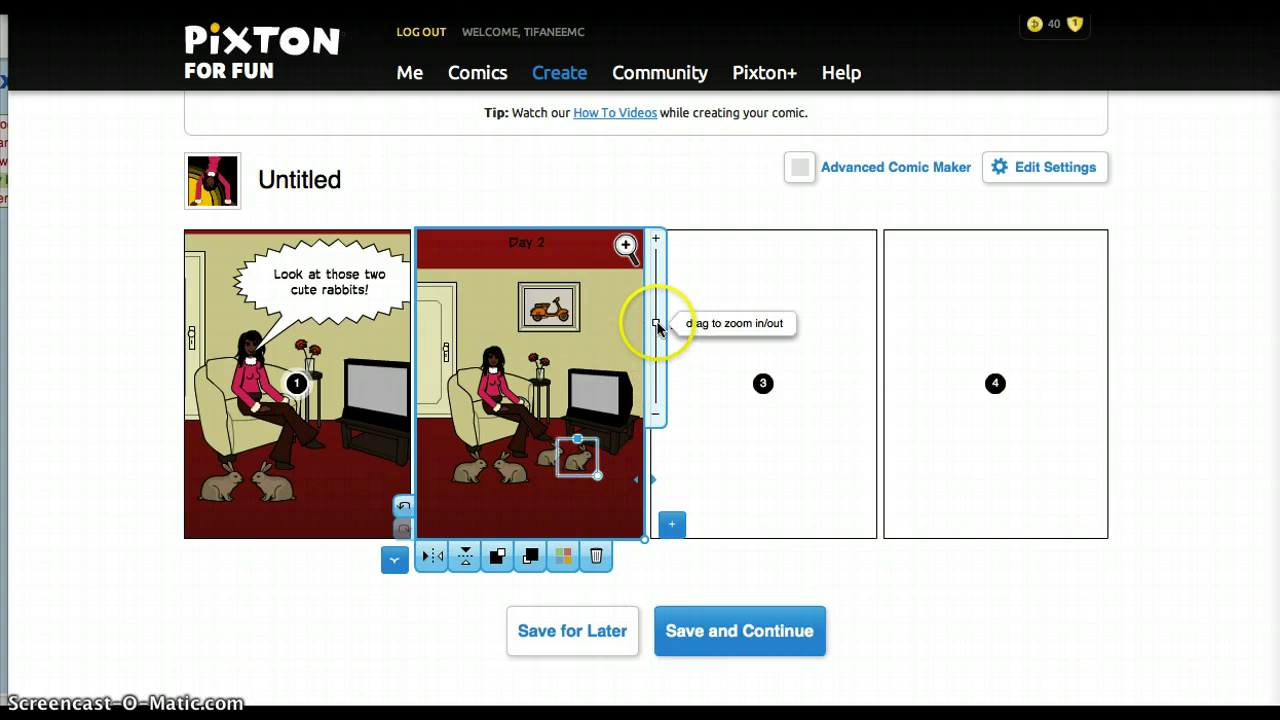
# Zoom panel 2's scene in slightly and shift it down to leave more red space around the caption.
pyautogui.moveTo(657, 325); pyautogui.dragTo(657, 323)
pyautogui.click(580, 524)
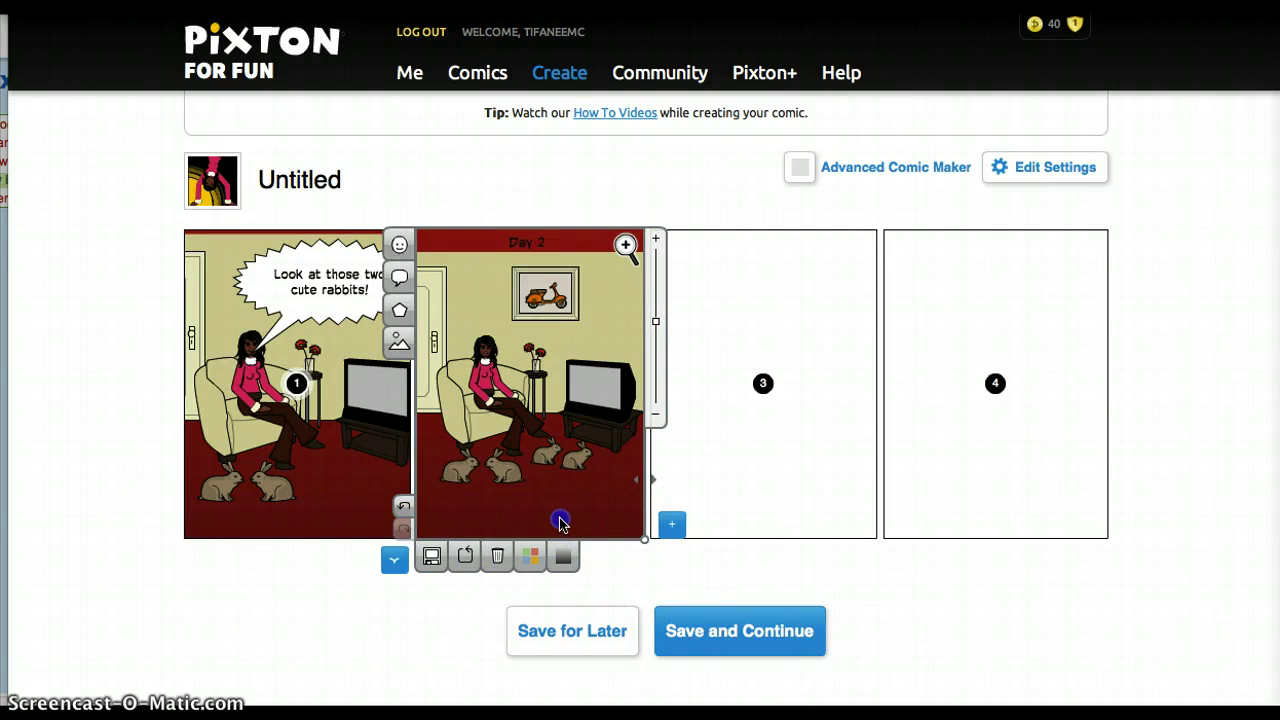
pyautogui.click(561, 556)
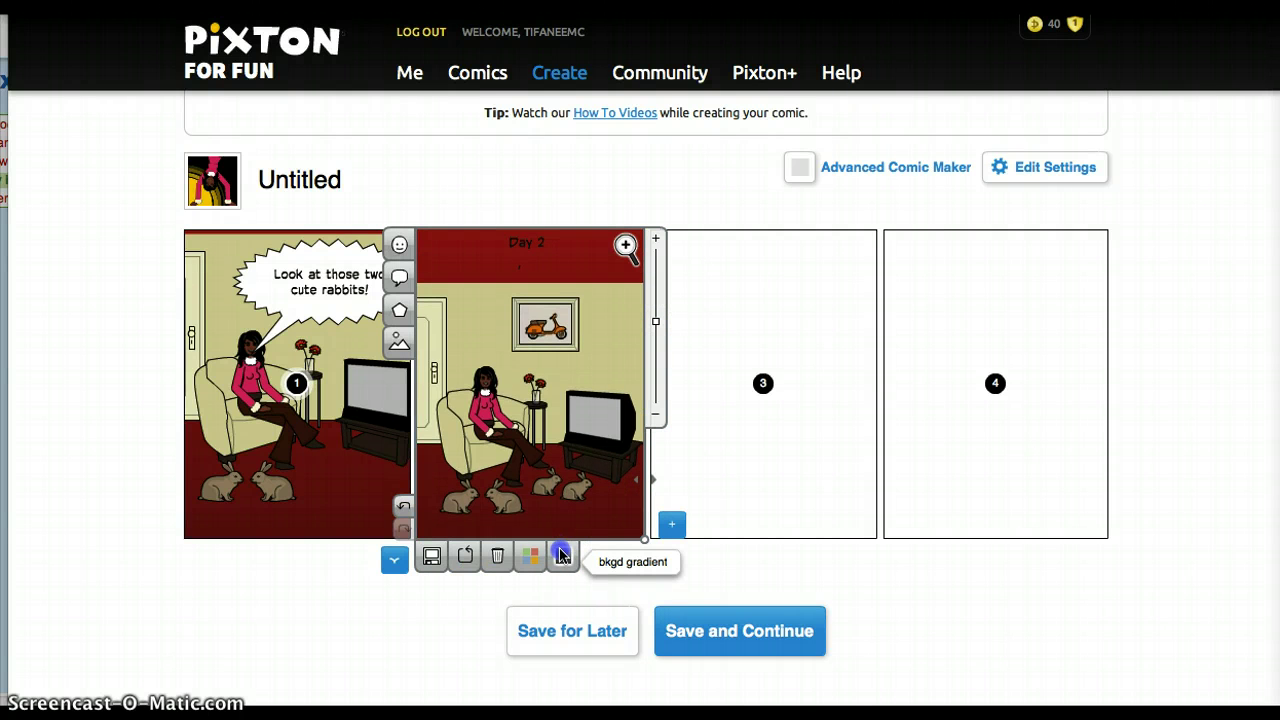
# Adjust the "Day 2" caption's tail so that no trace of it shows below the text.
pyautogui.click(546, 273)
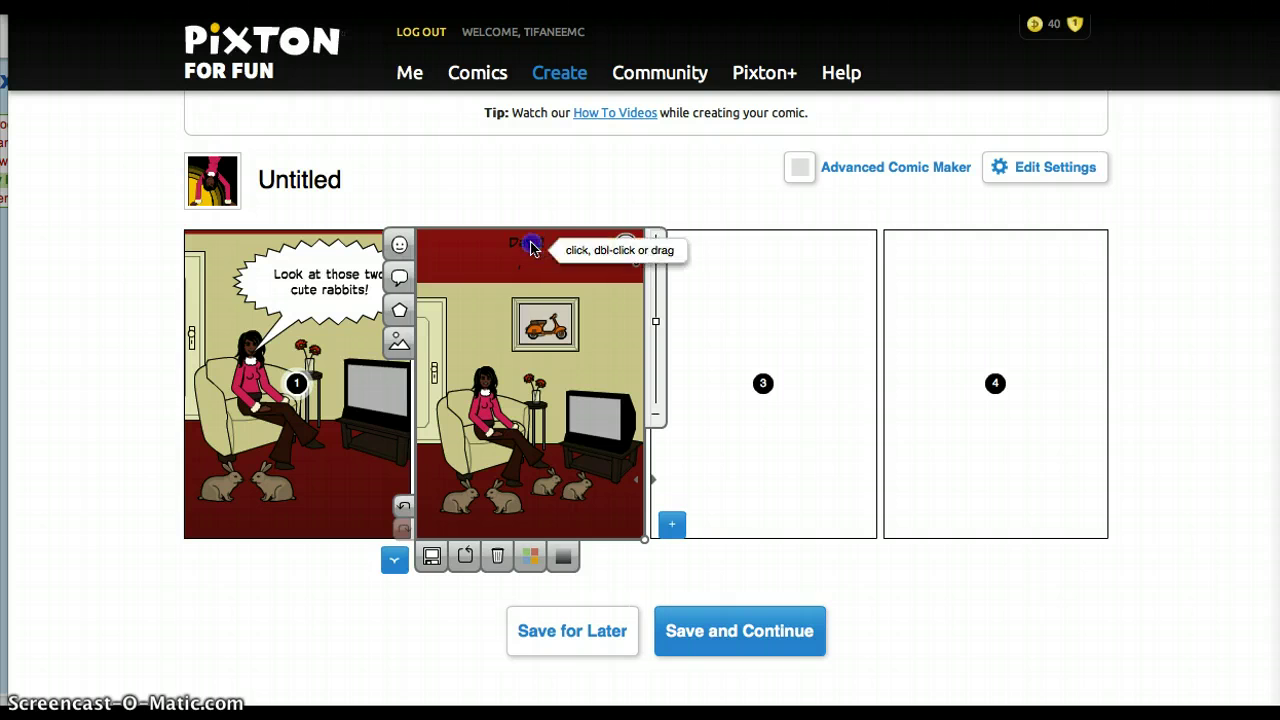
pyautogui.click(530, 245)
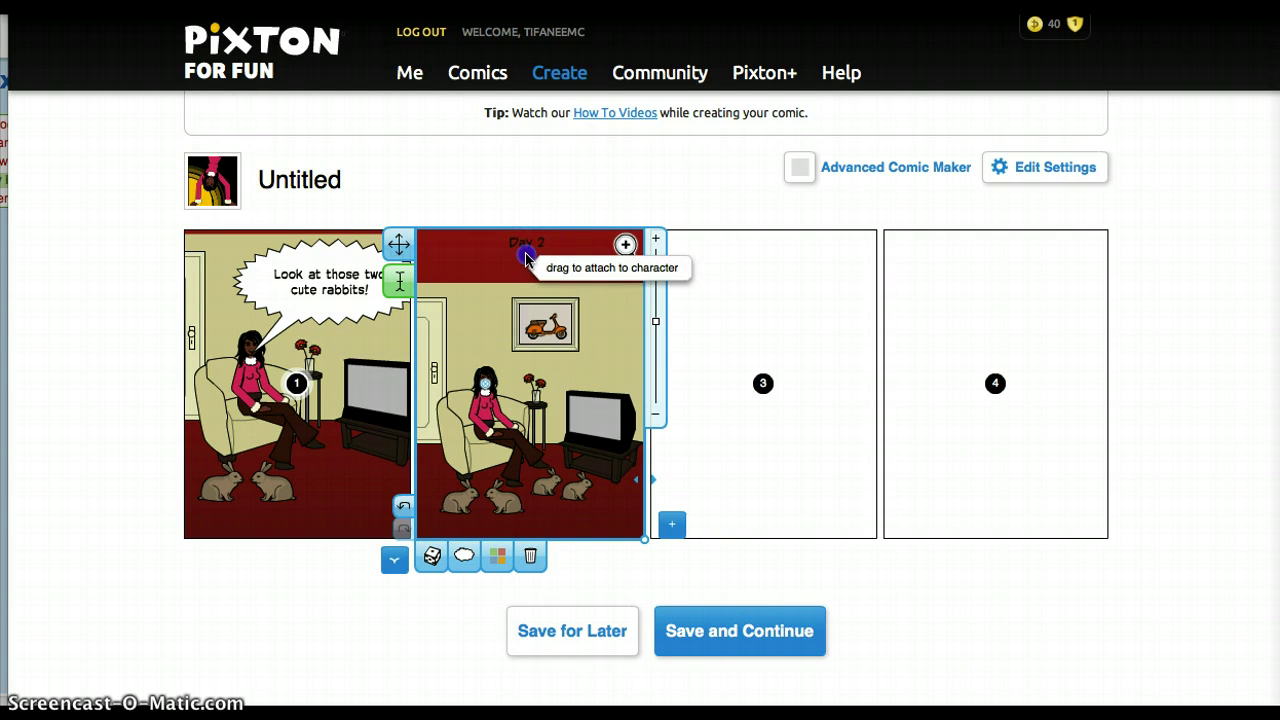
pyautogui.moveTo(522, 268); pyautogui.dragTo(613, 333)
pyautogui.click(613, 333)
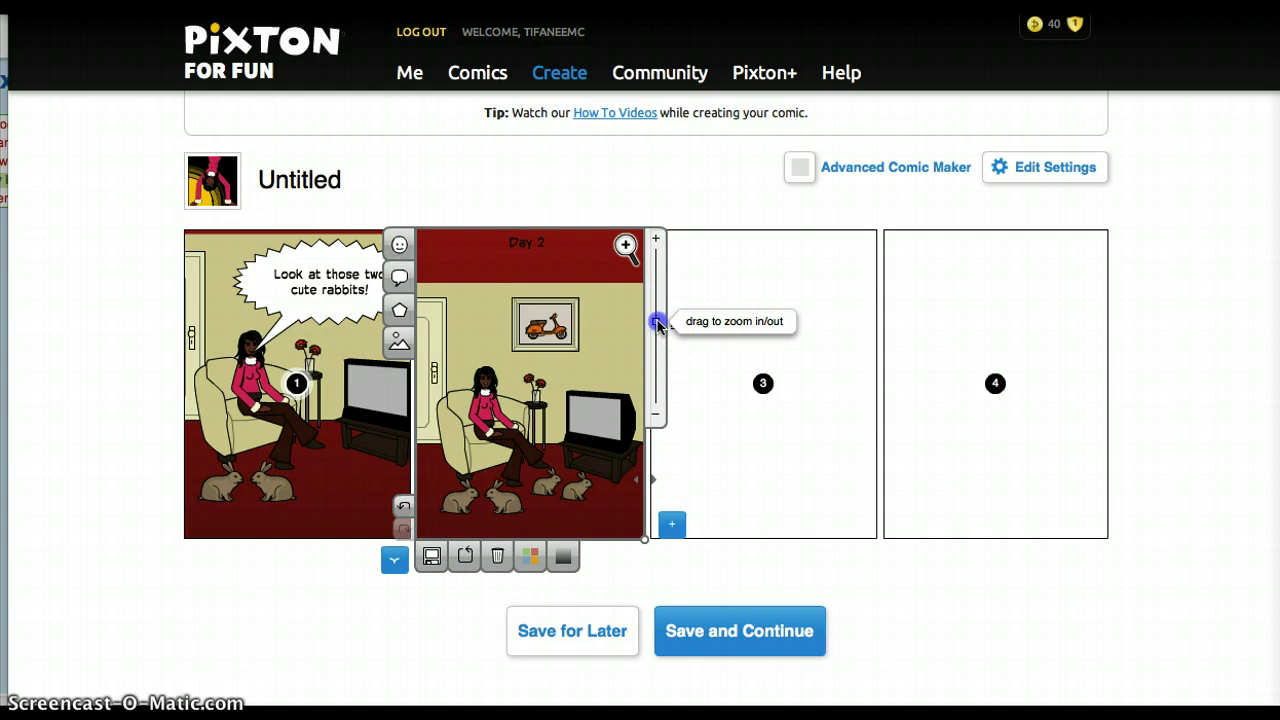
# Zoom panel 2's scene in a little further and add a spiky speech bubble above the woman's head.
pyautogui.moveTo(657, 324); pyautogui.dragTo(657, 321)
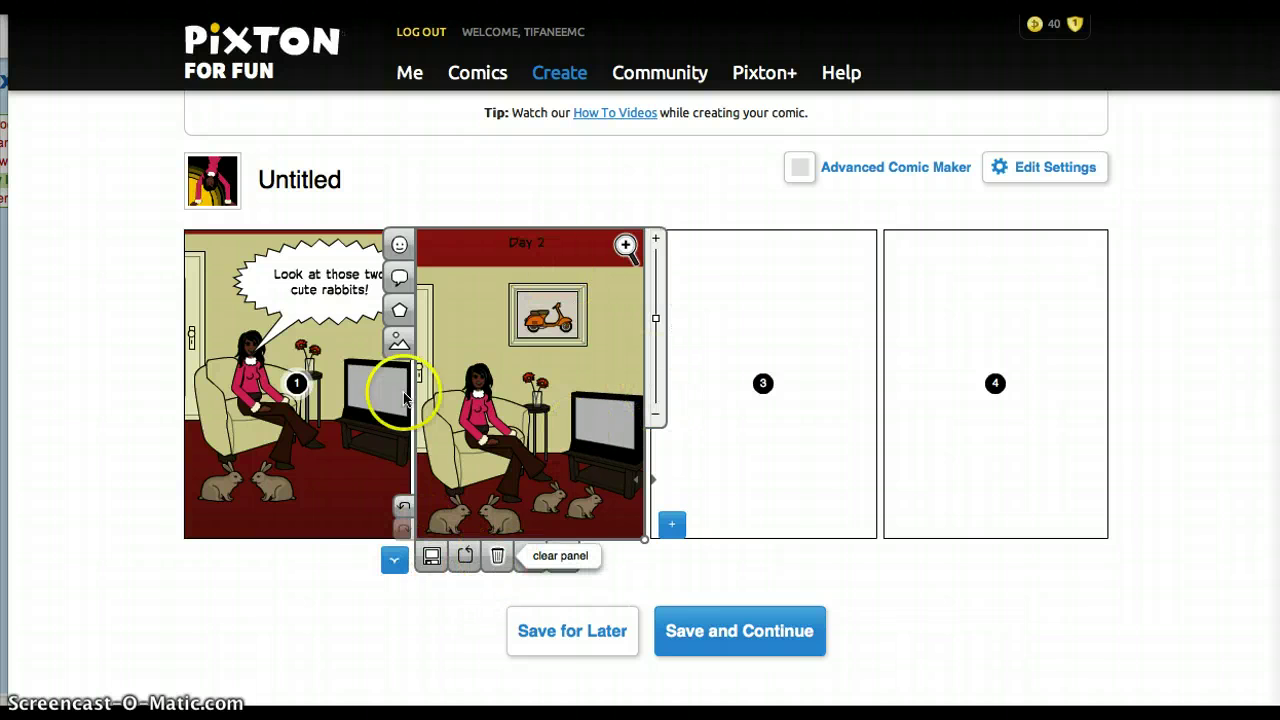
pyautogui.click(399, 277)
pyautogui.click(597, 305)
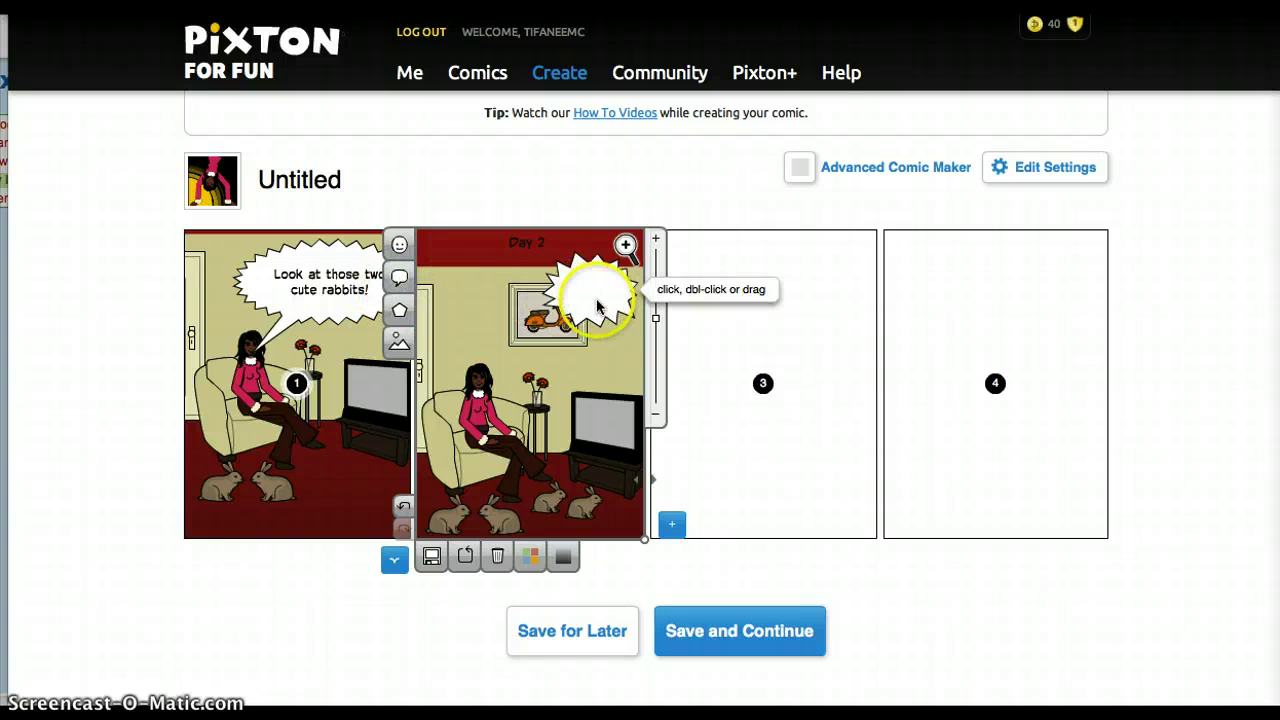
pyautogui.moveTo(597, 305); pyautogui.dragTo(527, 336)
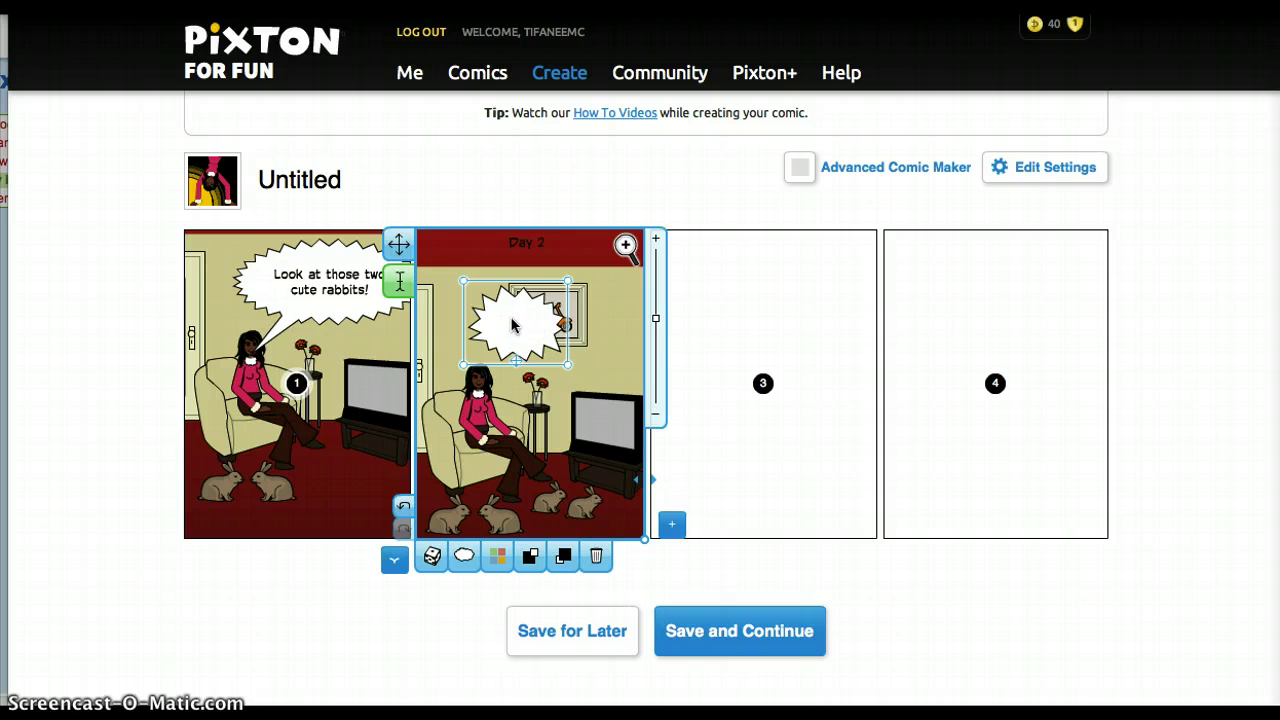
# Enter "Wow!" as the text of the new speech bubble in panel 2.
pyautogui.click(511, 326)
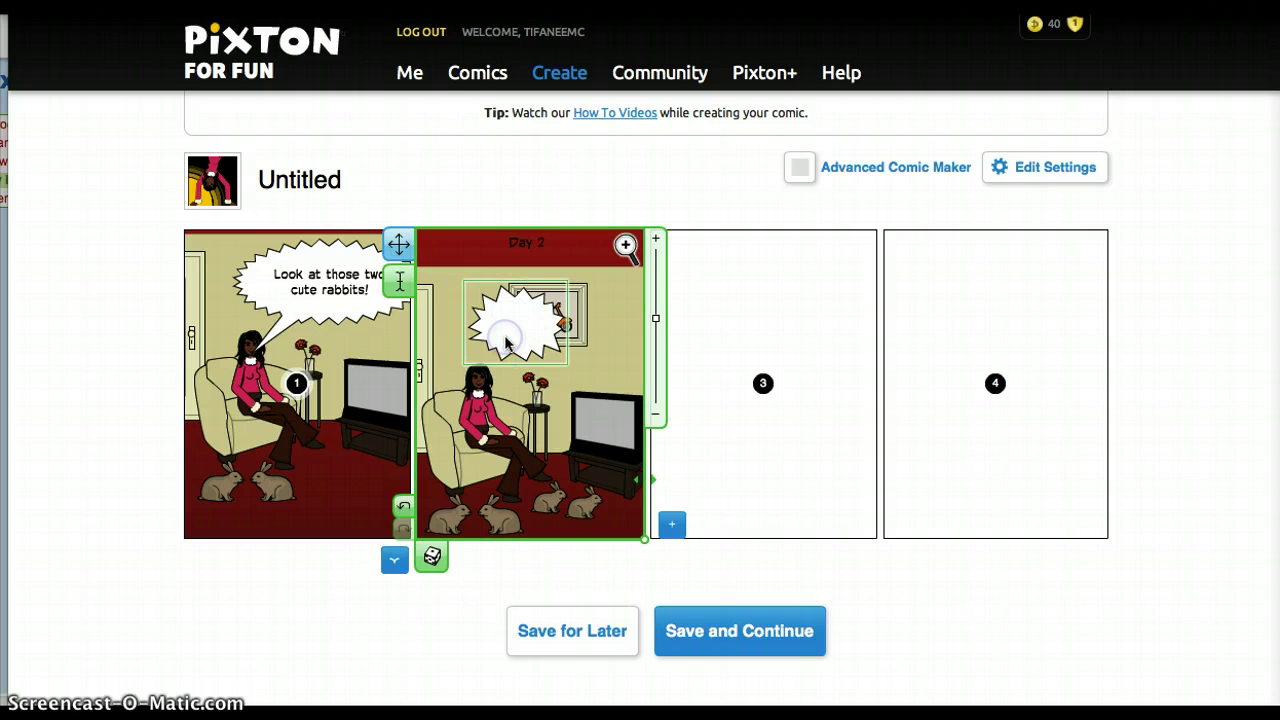
pyautogui.write('hmm...')
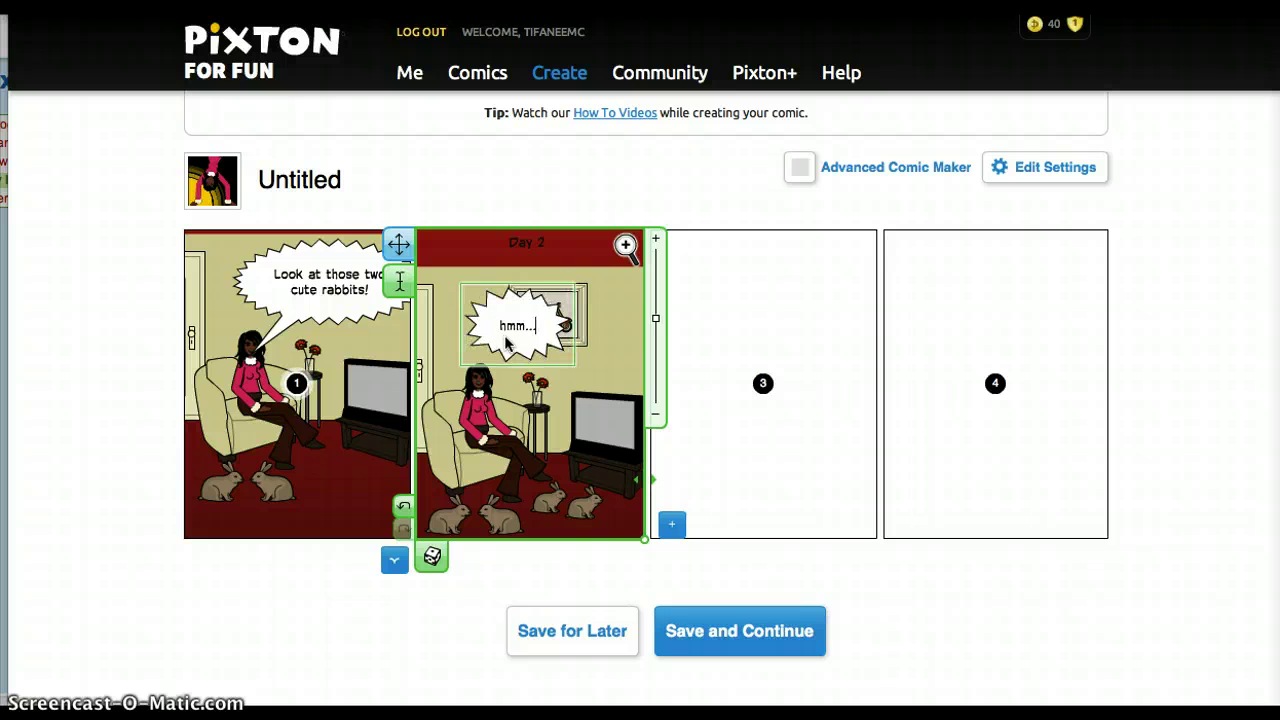
pyautogui.press('BackSpace')
pyautogui.press('BackSpace')
pyautogui.press('BackSpace')
pyautogui.press('BackSpace')
pyautogui.press('BackSpace')
pyautogui.press('BackSpace')
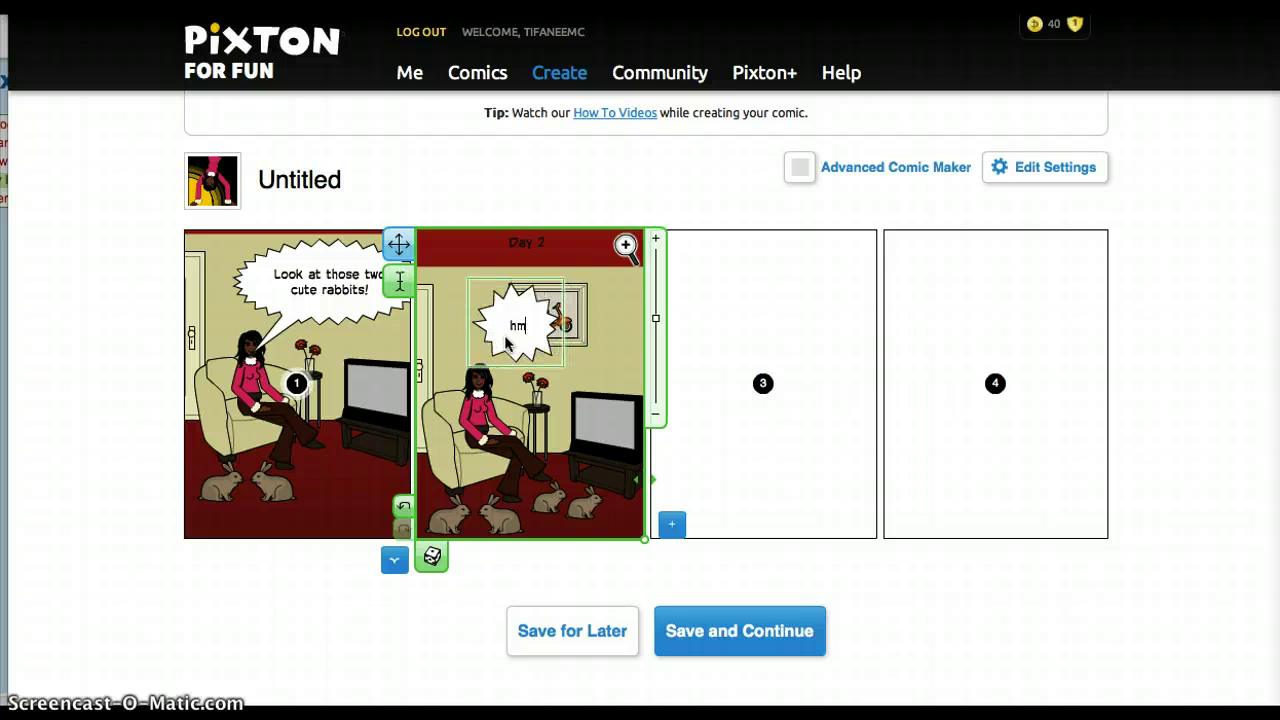
pyautogui.write('Wow!')
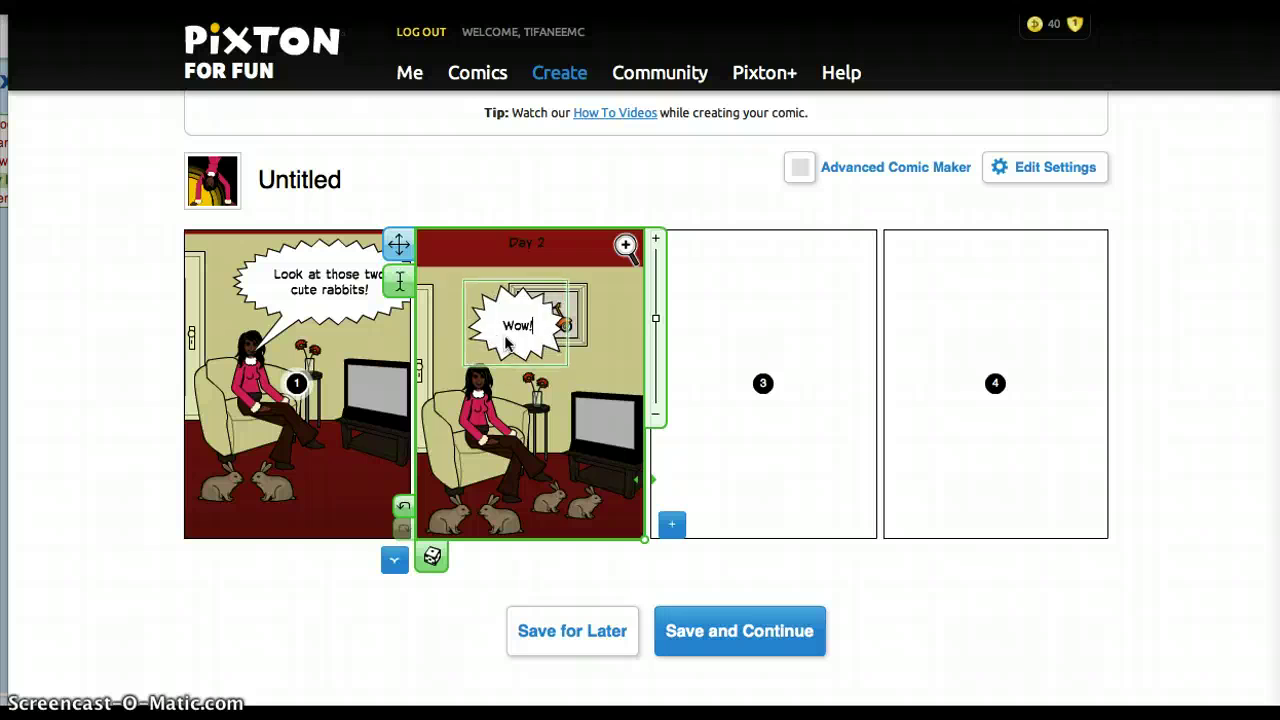
# Complete panel 2's speech bubble as "Wow! There are two more rabbits today!" and widen it so the text fits on two lines.
pyautogui.write(' there are ')
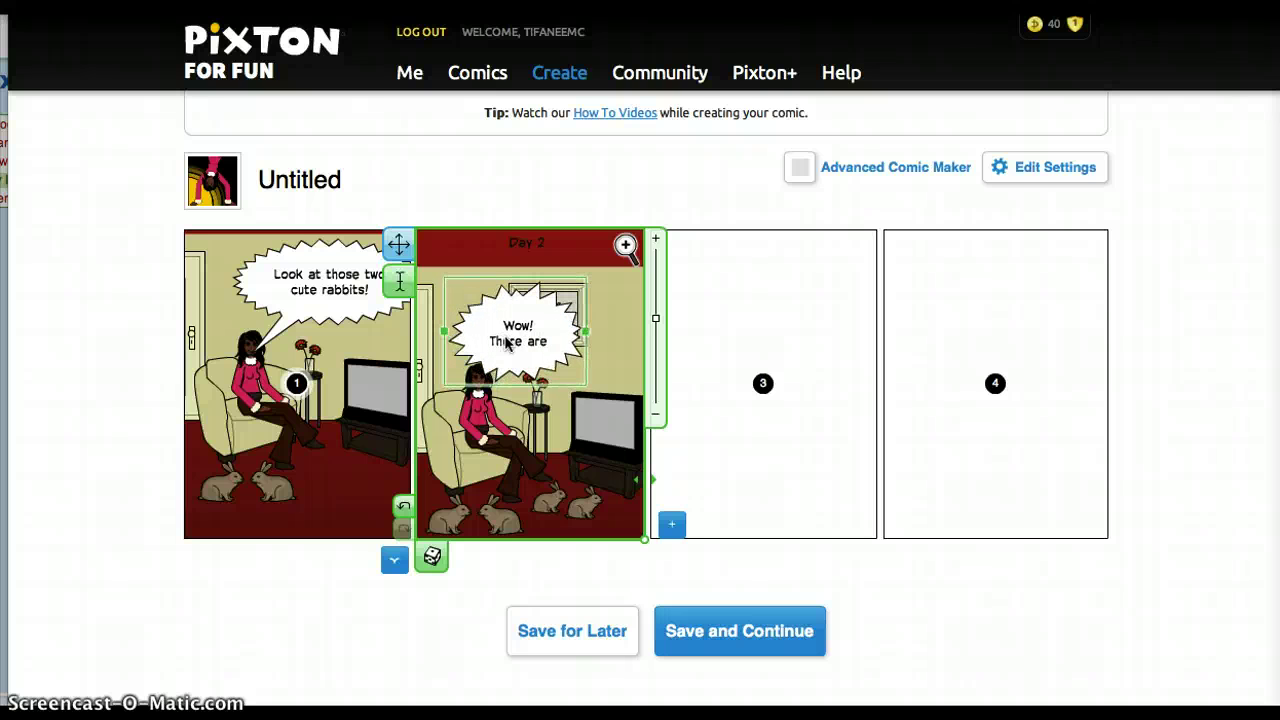
pyautogui.write(' two more')
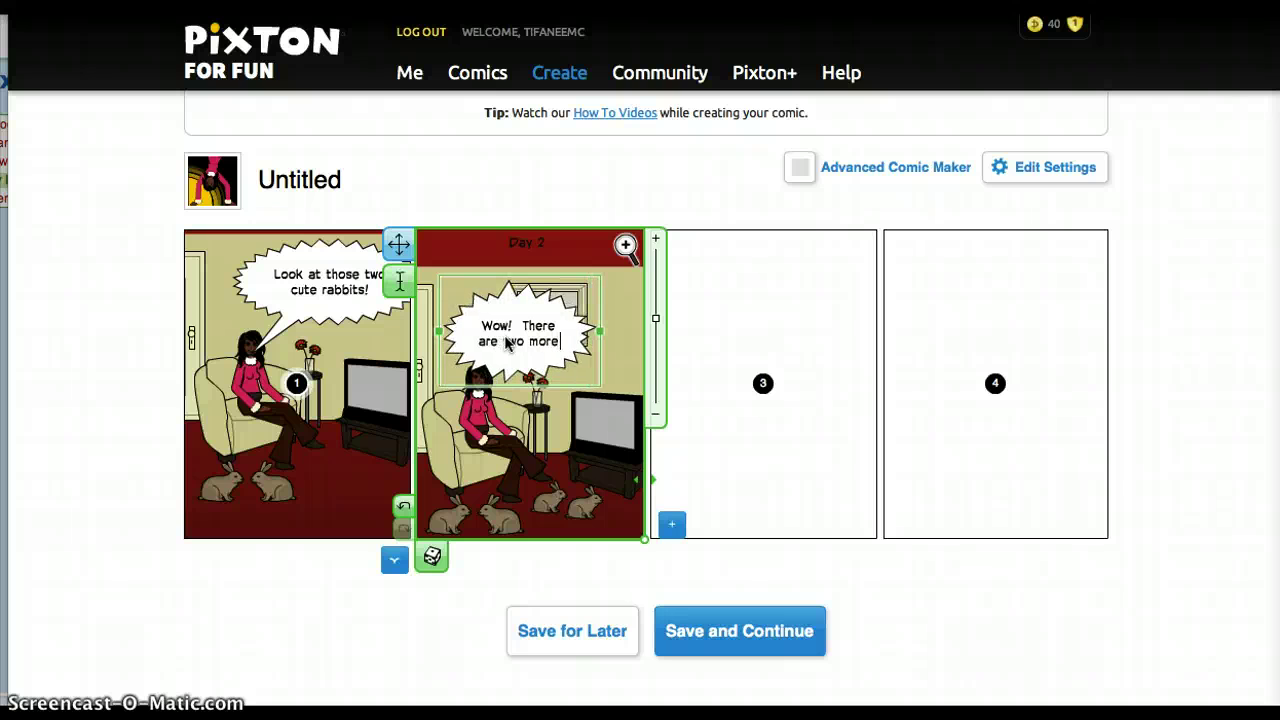
pyautogui.write(' rabbits today!')
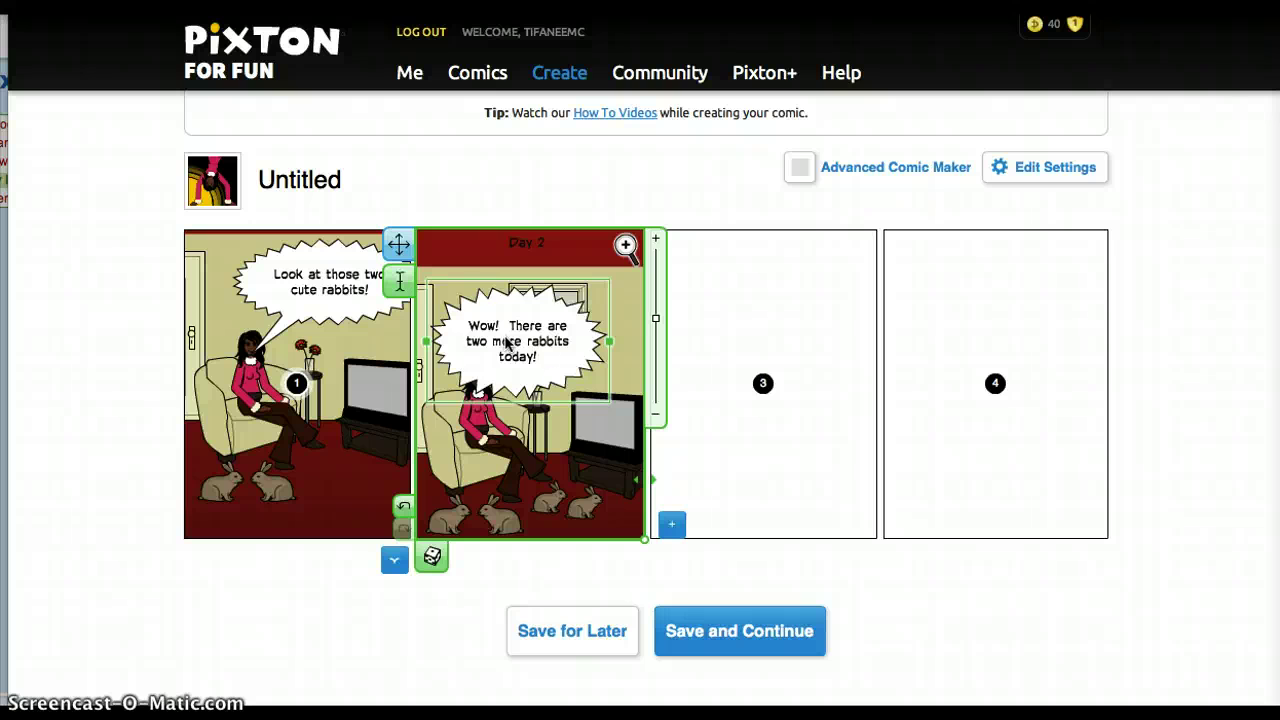
pyautogui.moveTo(609, 341); pyautogui.dragTo(638, 348)
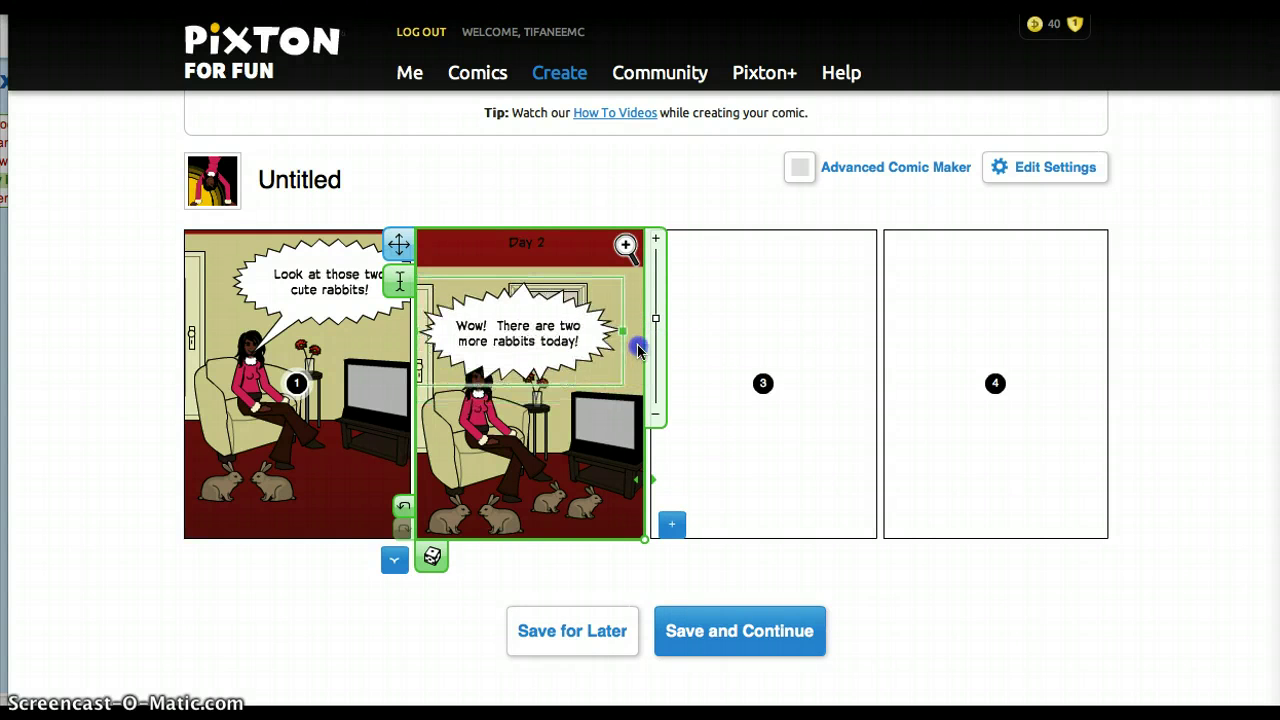
pyautogui.click(518, 342)
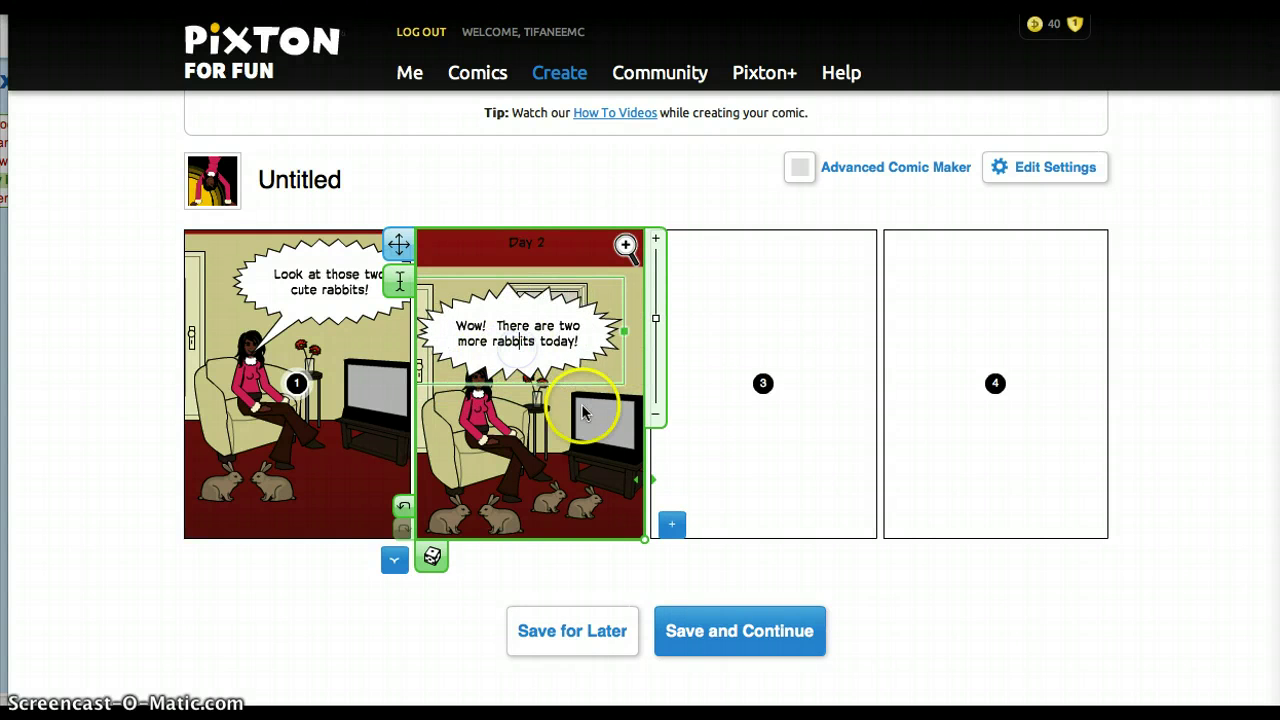
# Move panel 2's speech bubble up beside the picture and attach its tail to the woman.
pyautogui.click(583, 413)
pyautogui.moveTo(543, 329); pyautogui.dragTo(571, 314)
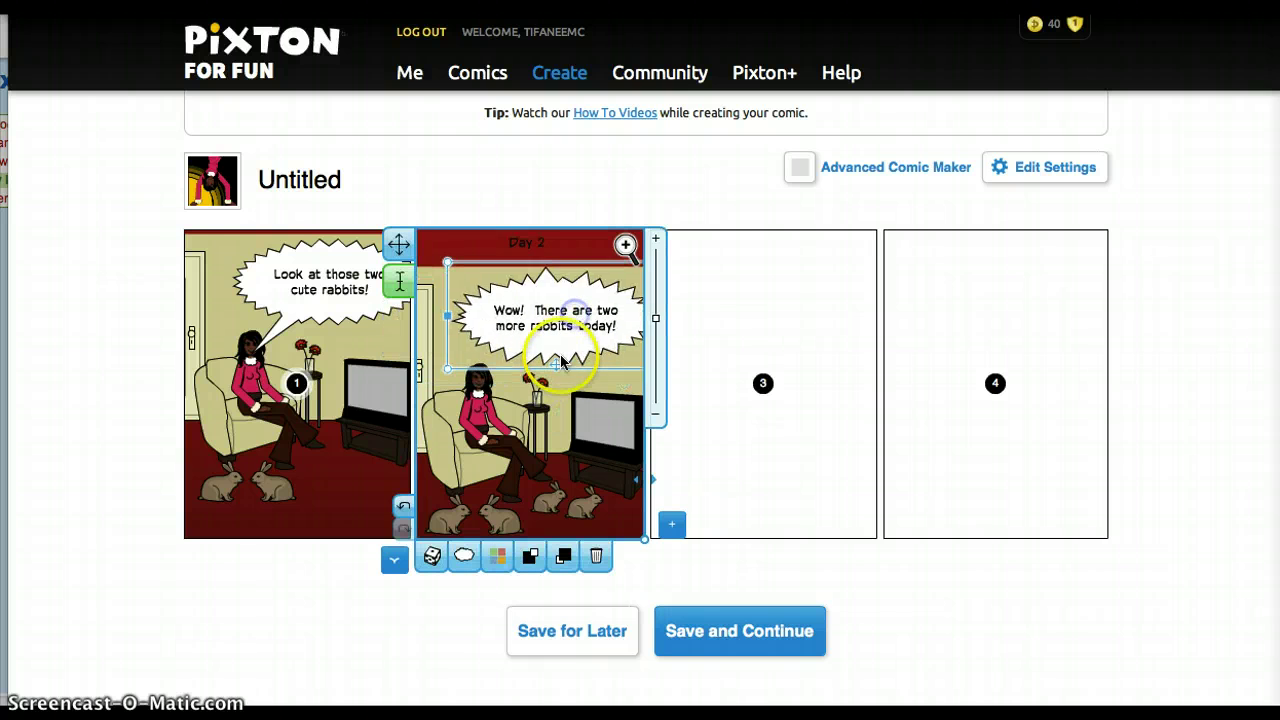
pyautogui.moveTo(561, 362); pyautogui.dragTo(491, 390)
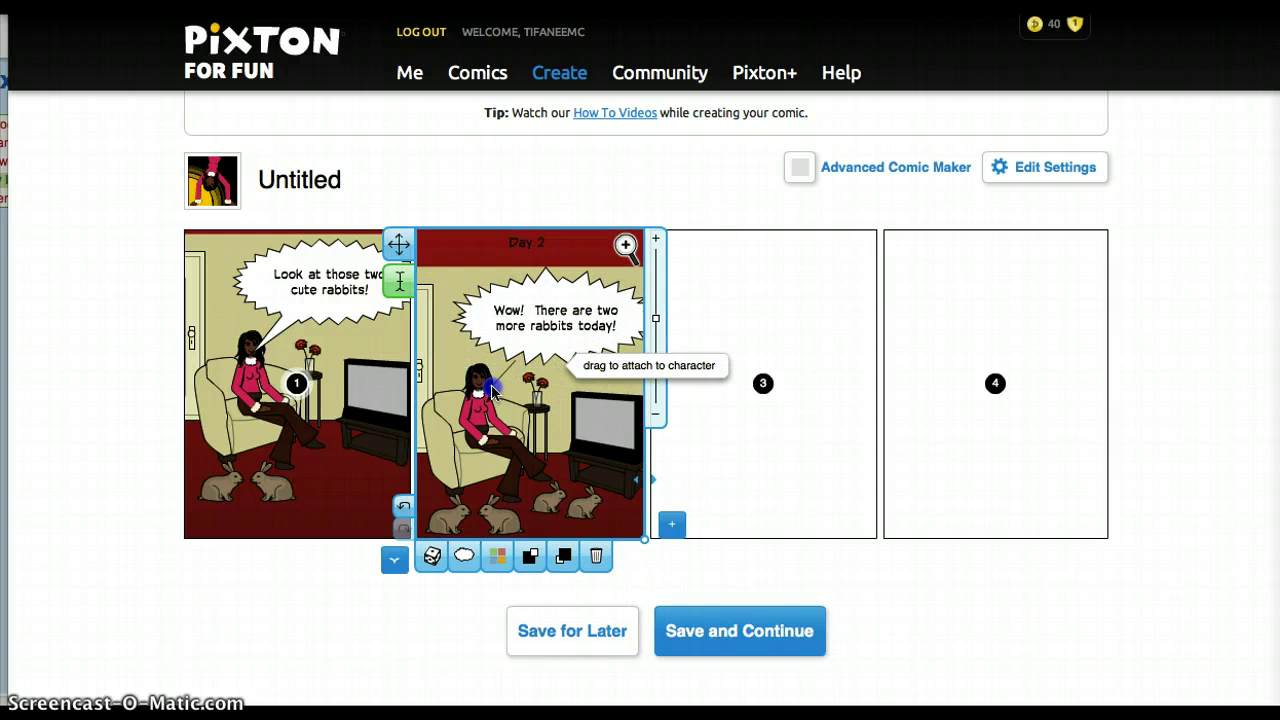
pyautogui.click(540, 344)
pyautogui.moveTo(540, 344); pyautogui.dragTo(485, 392)
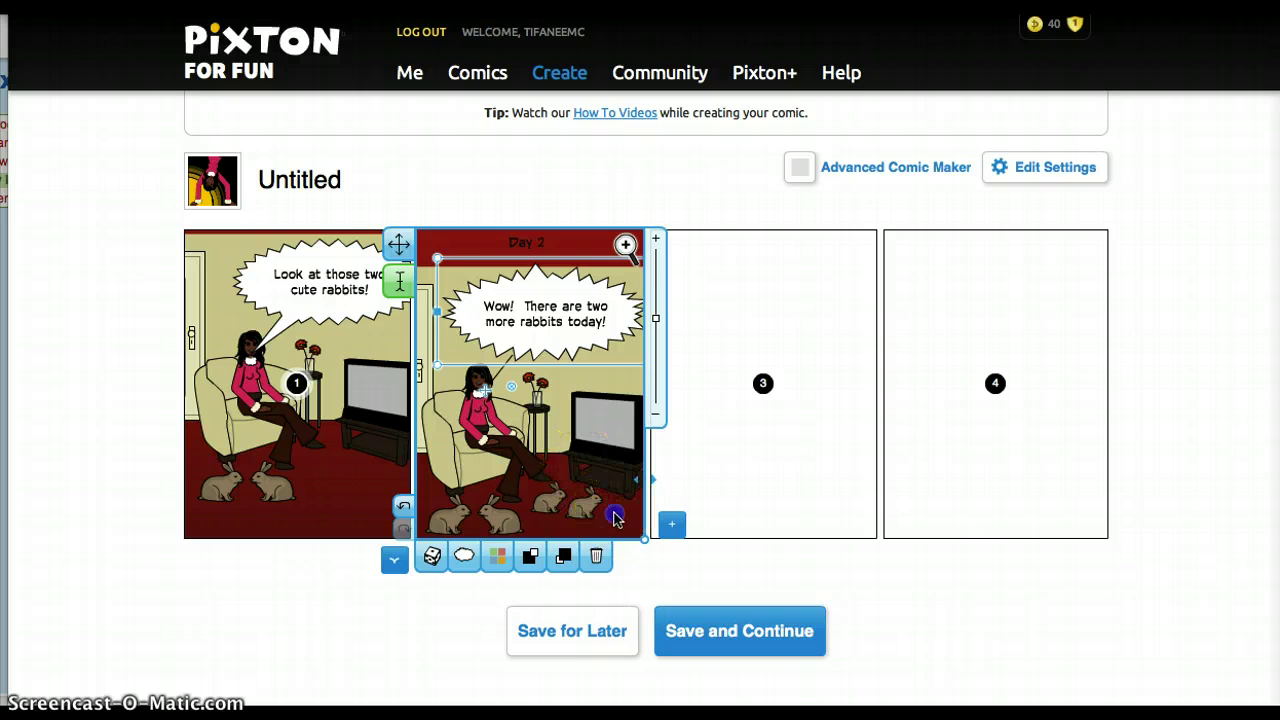
pyautogui.click(612, 510)
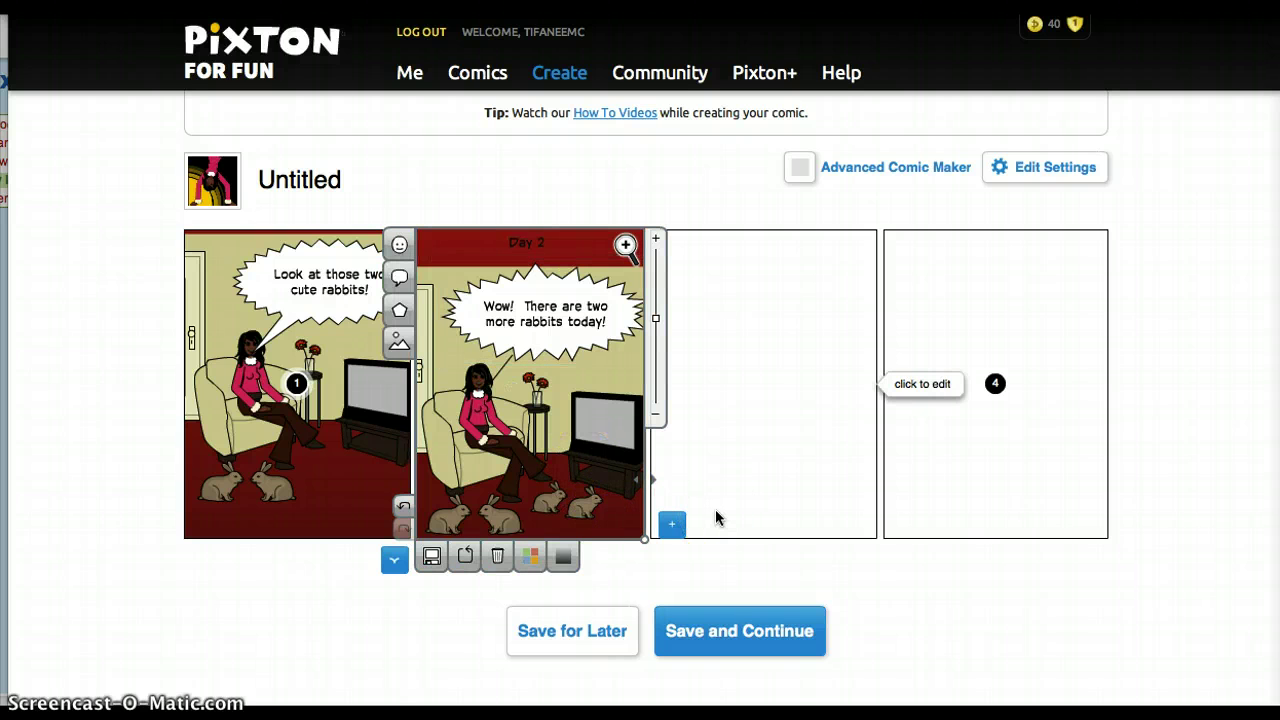
# Reuse panel 2's scene in panel 3 and change the copied caption to "Day 3".
pyautogui.moveTo(715, 517); pyautogui.dragTo(772, 382)
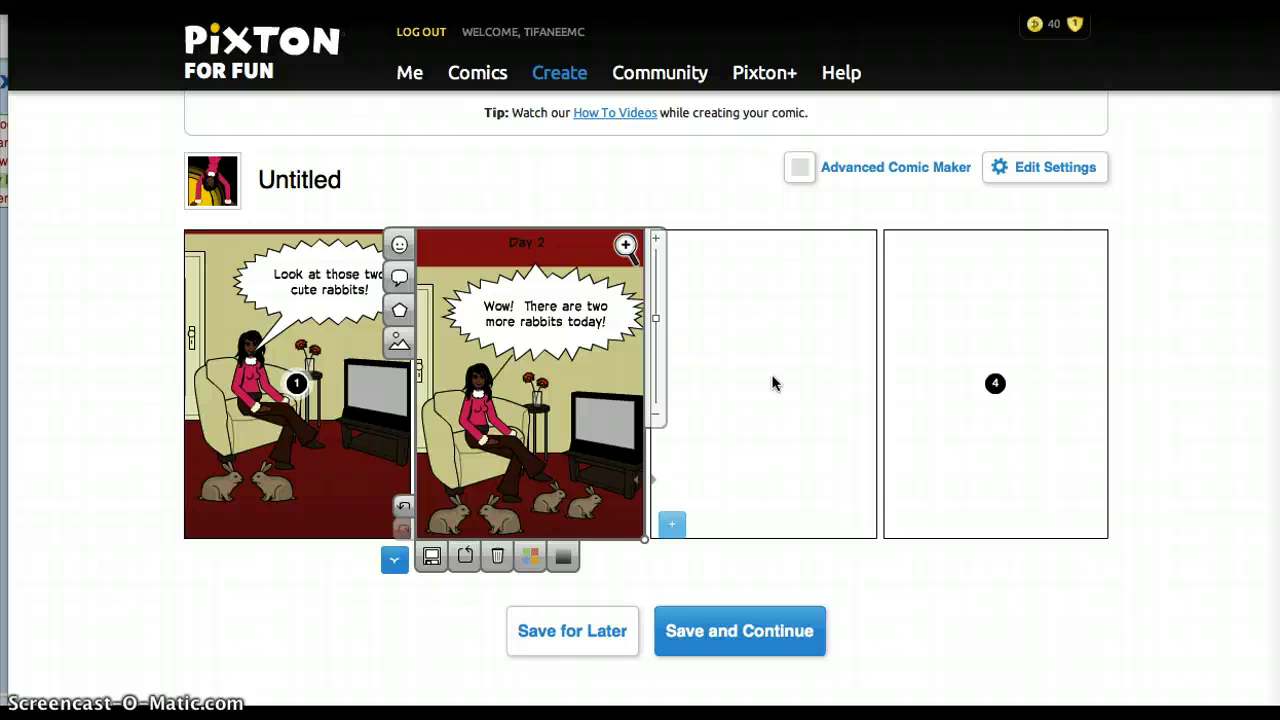
pyautogui.moveTo(772, 382)
pyautogui.mouseDown()
pyautogui.moveTo(786, 346)
pyautogui.moveTo(766, 414)
pyautogui.moveTo(776, 383)
pyautogui.mouseUp()
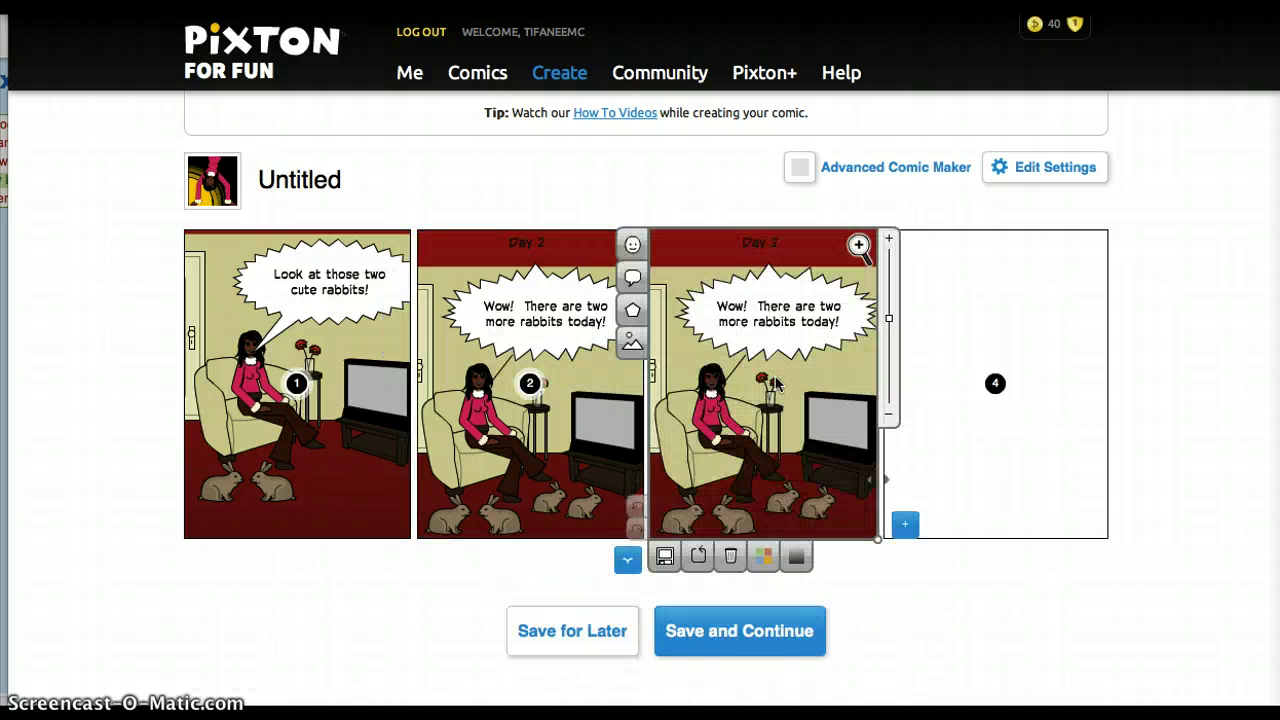
pyautogui.click(829, 166)
pyautogui.click(779, 240)
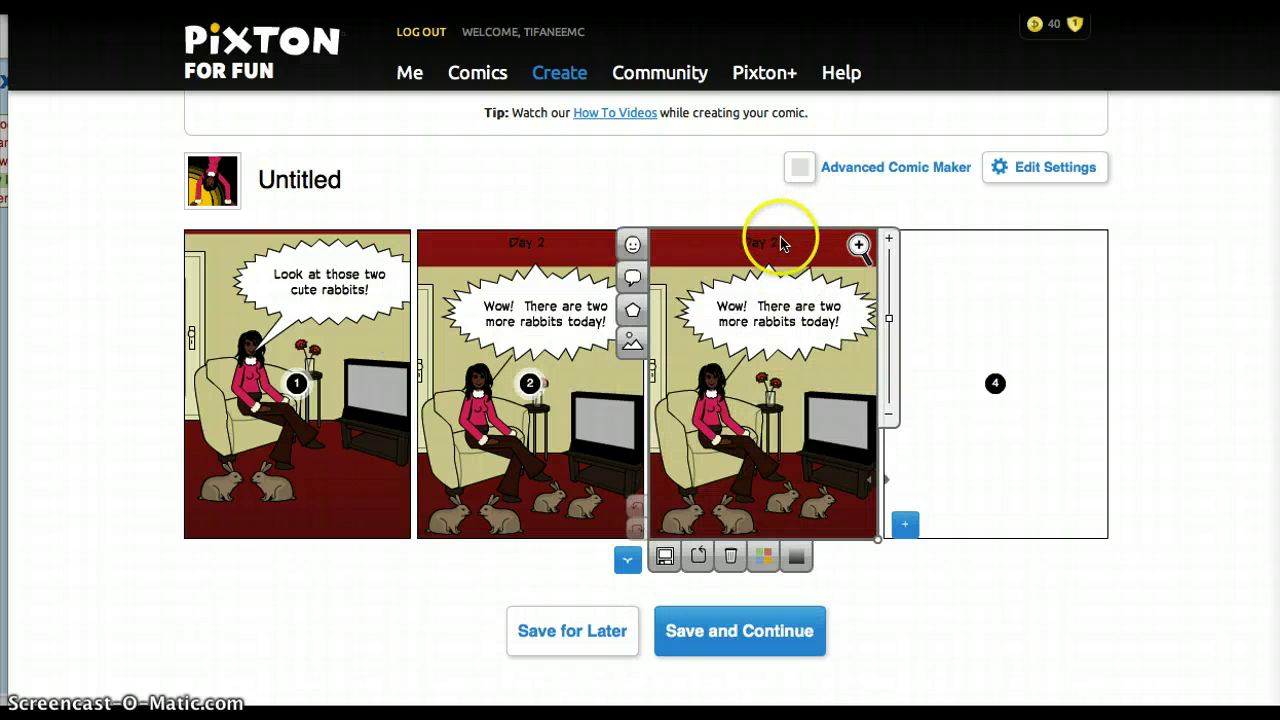
pyautogui.click(783, 248)
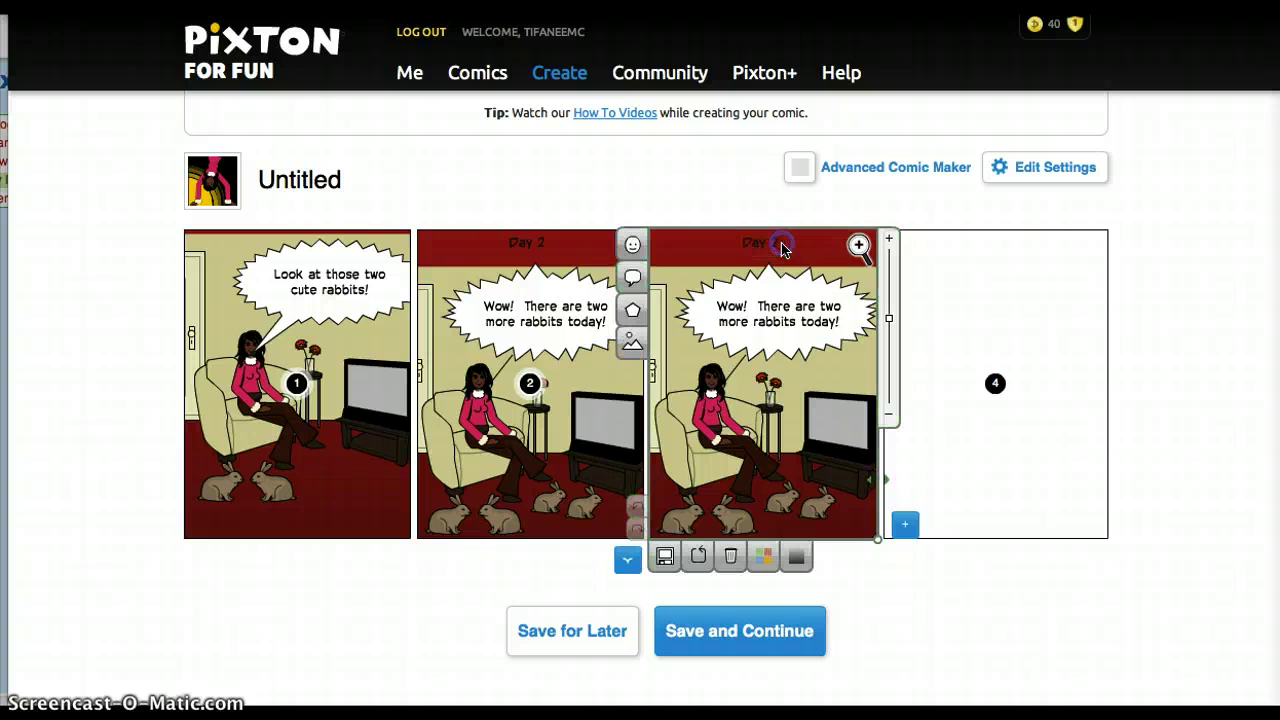
pyautogui.click(770, 245)
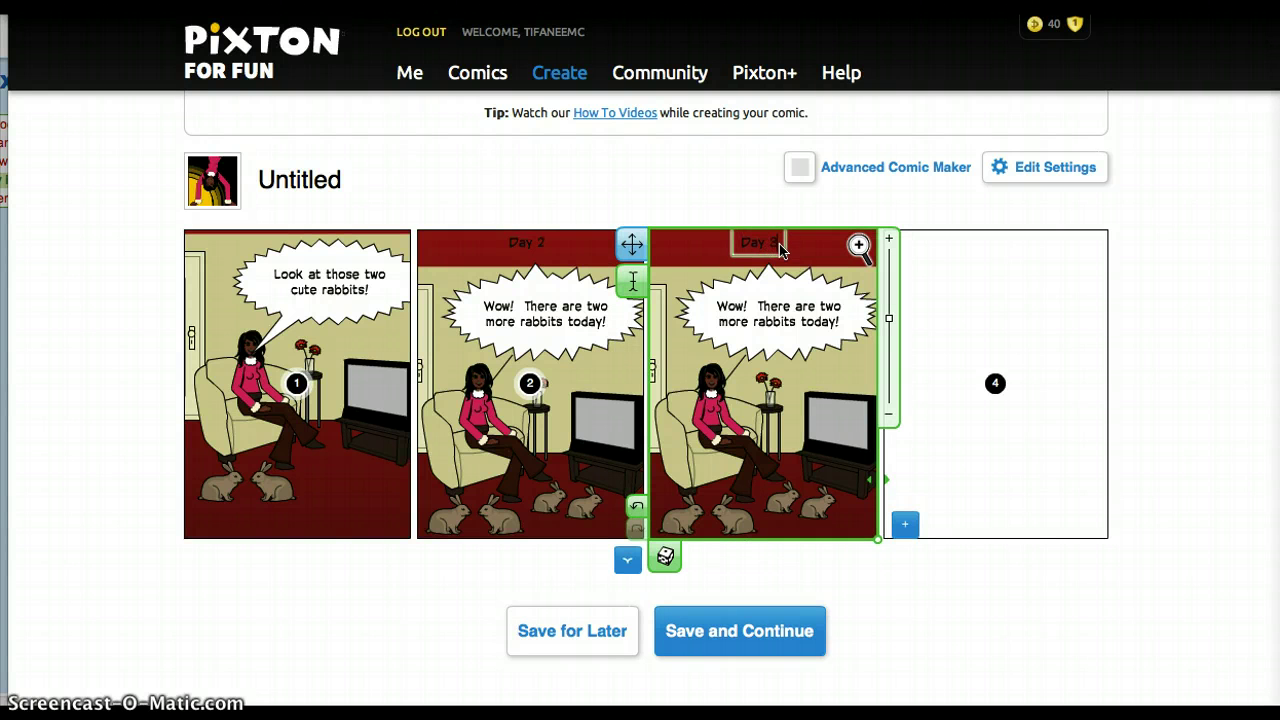
# Delete the copied "Wow! There are two more rabbits today!" speech bubble from panel 3.
pyautogui.click(752, 298)
pyautogui.click(770, 287)
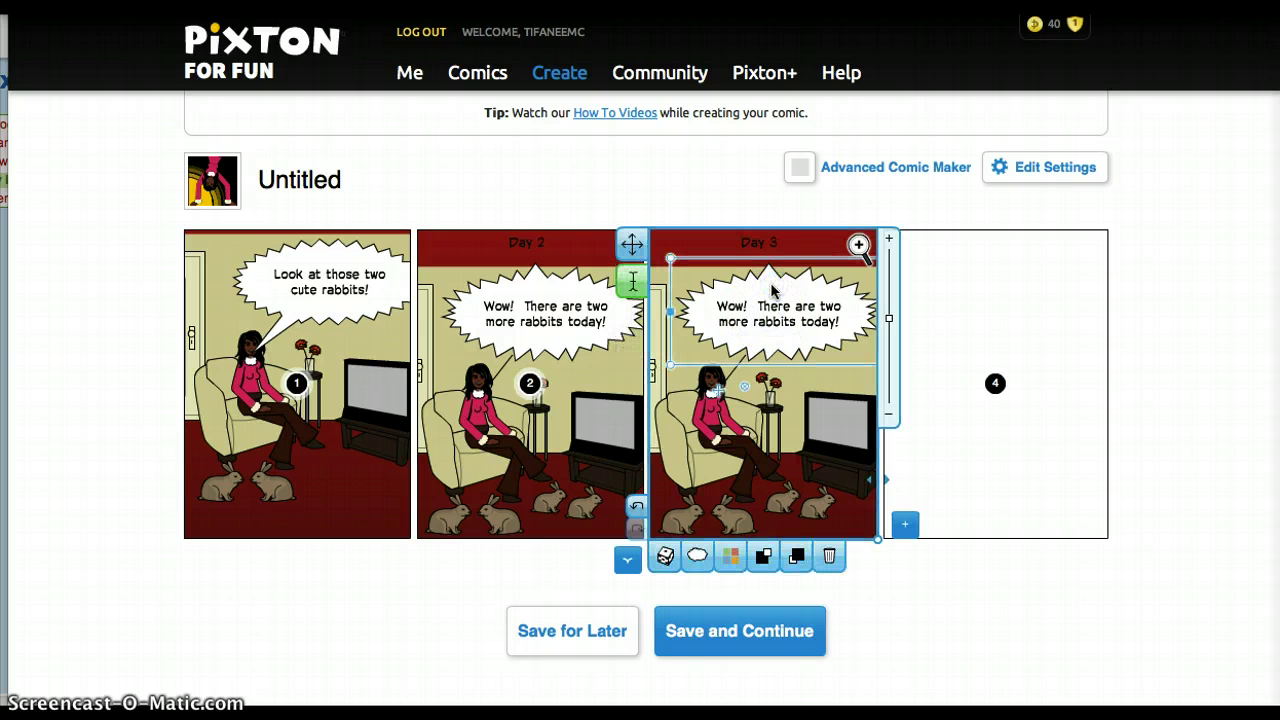
pyautogui.click(770, 288)
pyautogui.click(822, 386)
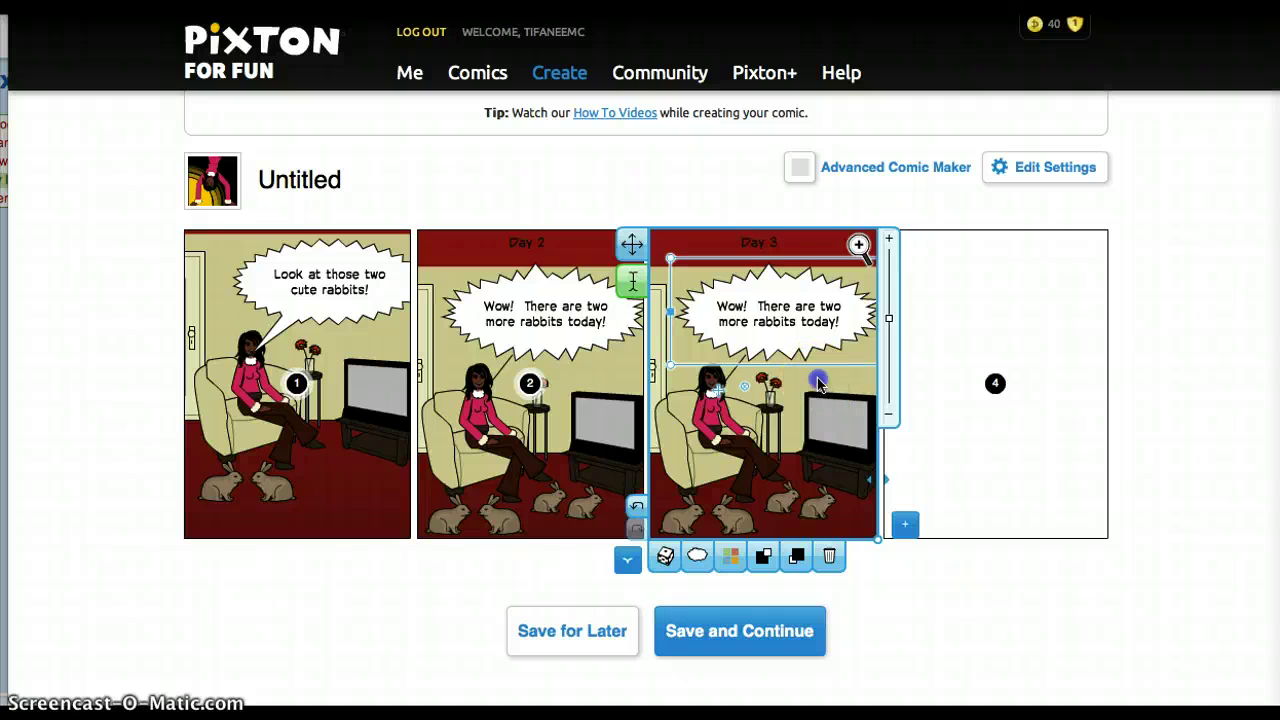
pyautogui.click(806, 338)
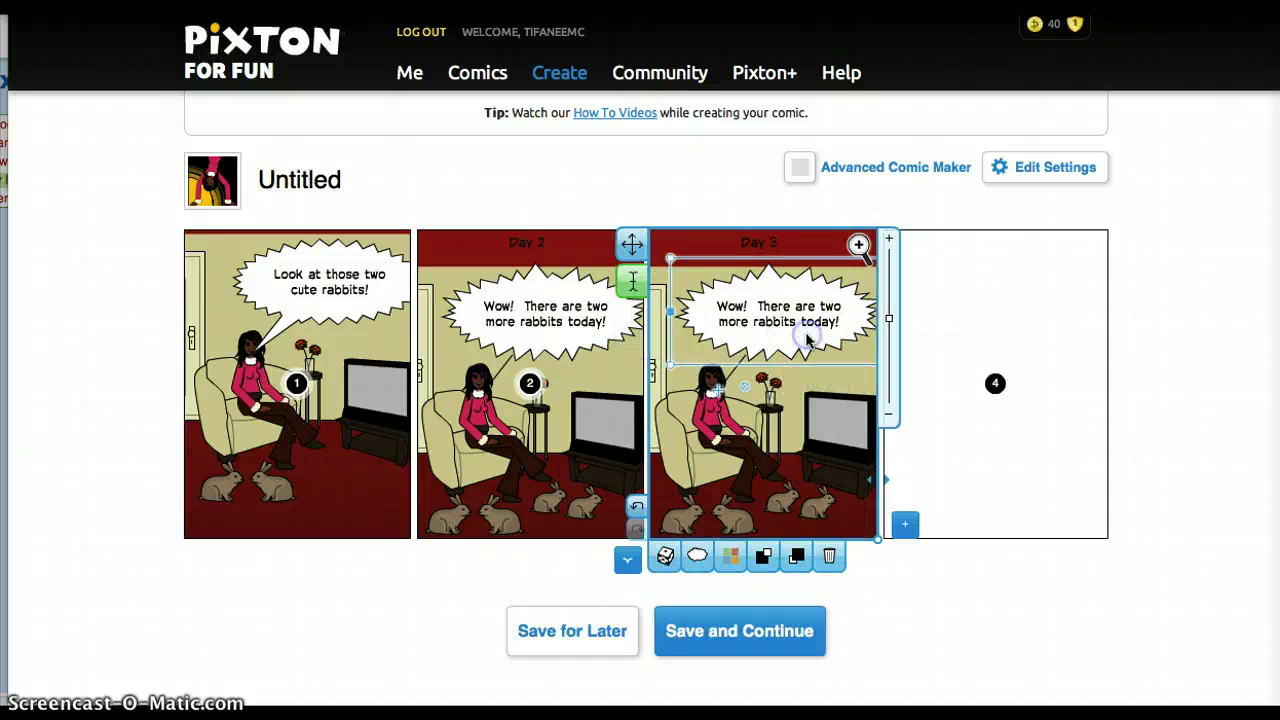
pyautogui.click(829, 556)
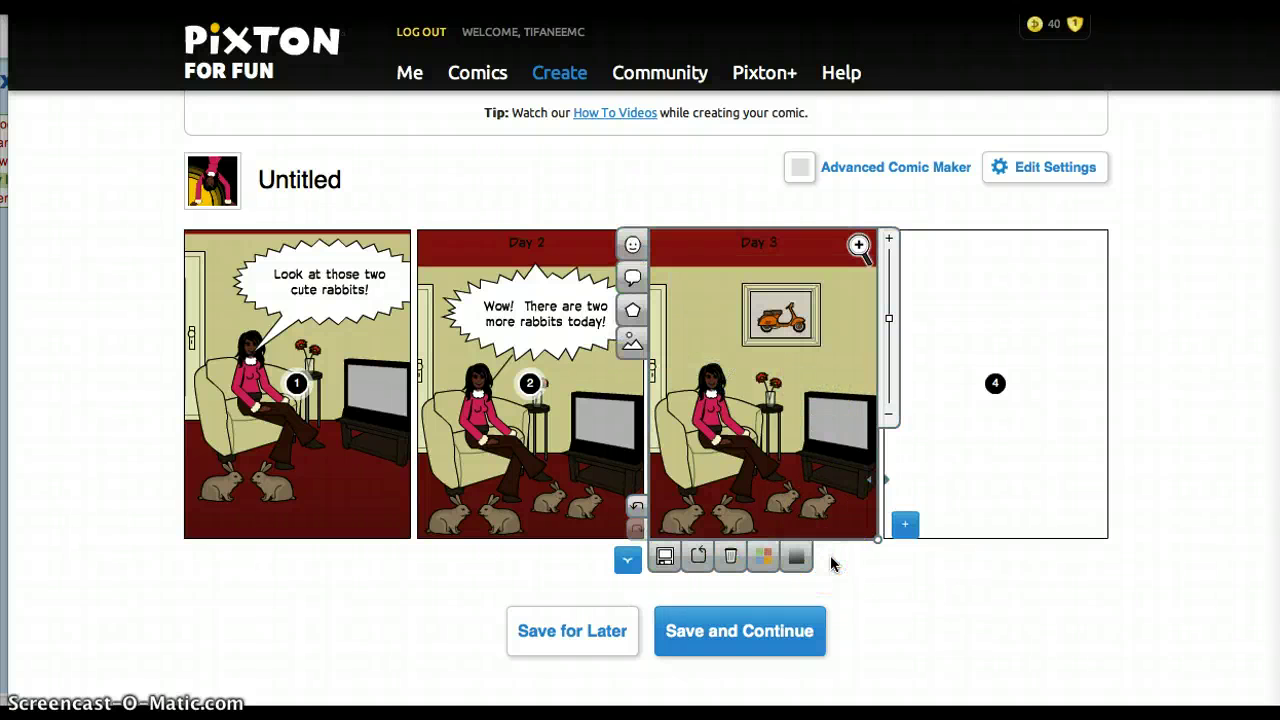
# Zoom panel 3's scene out slightly to make more room on the floor for rabbits.
pyautogui.click(777, 505)
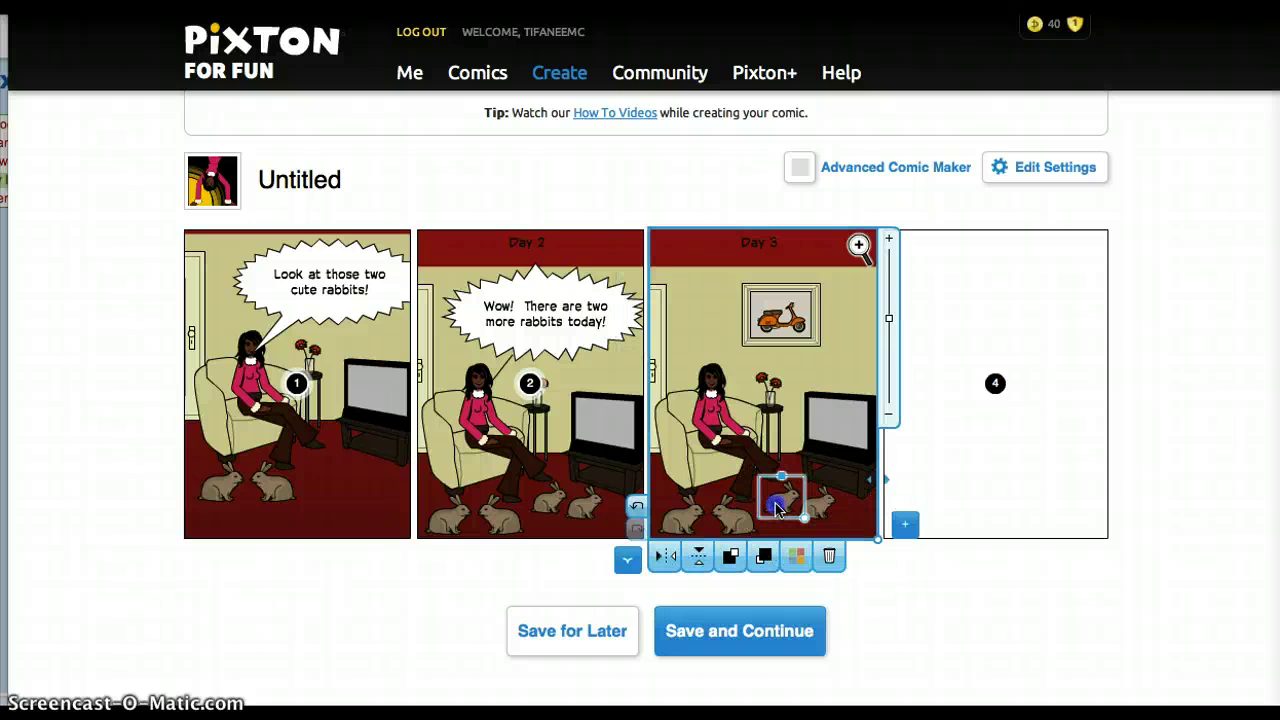
pyautogui.click(780, 500)
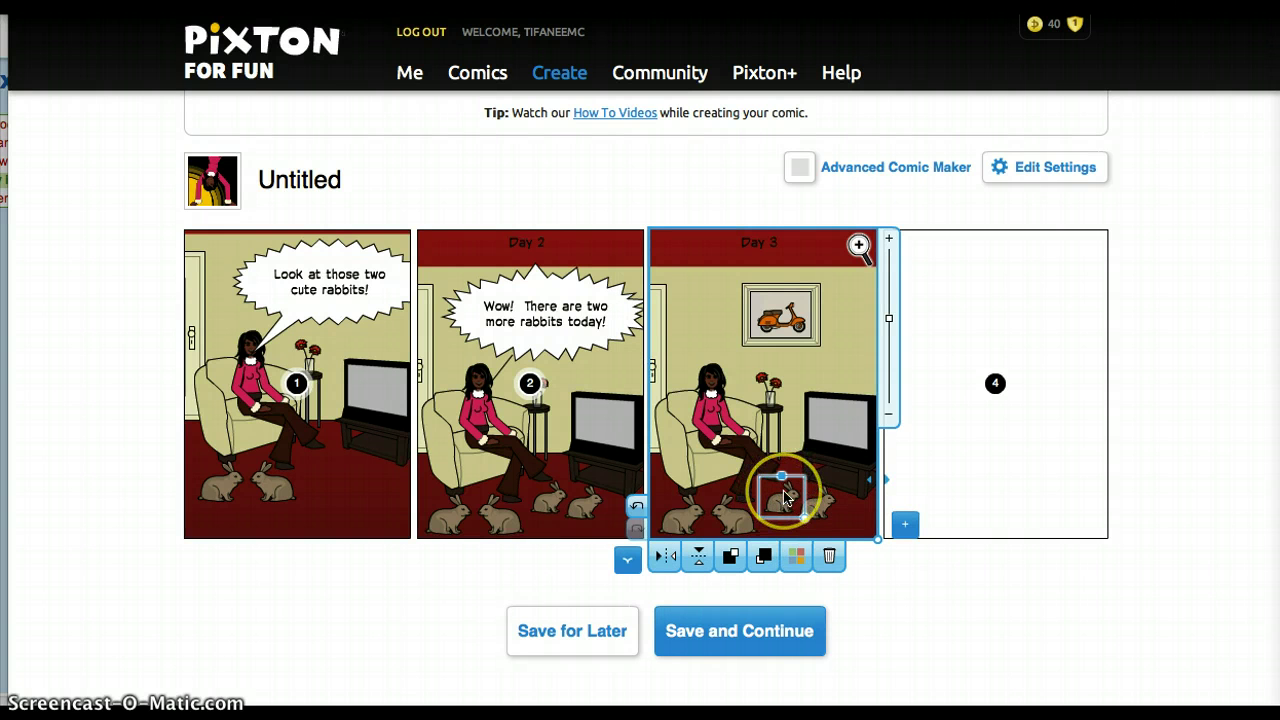
pyautogui.click(860, 349)
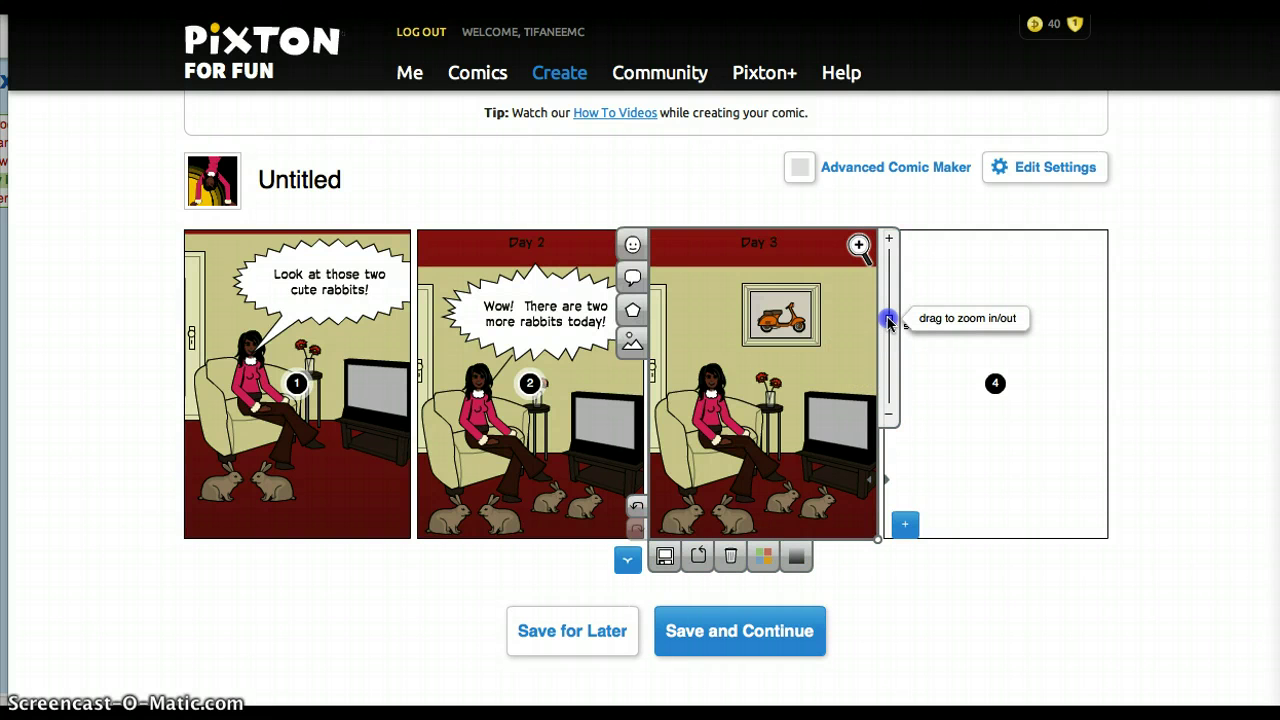
pyautogui.moveTo(888, 320); pyautogui.dragTo(887, 320)
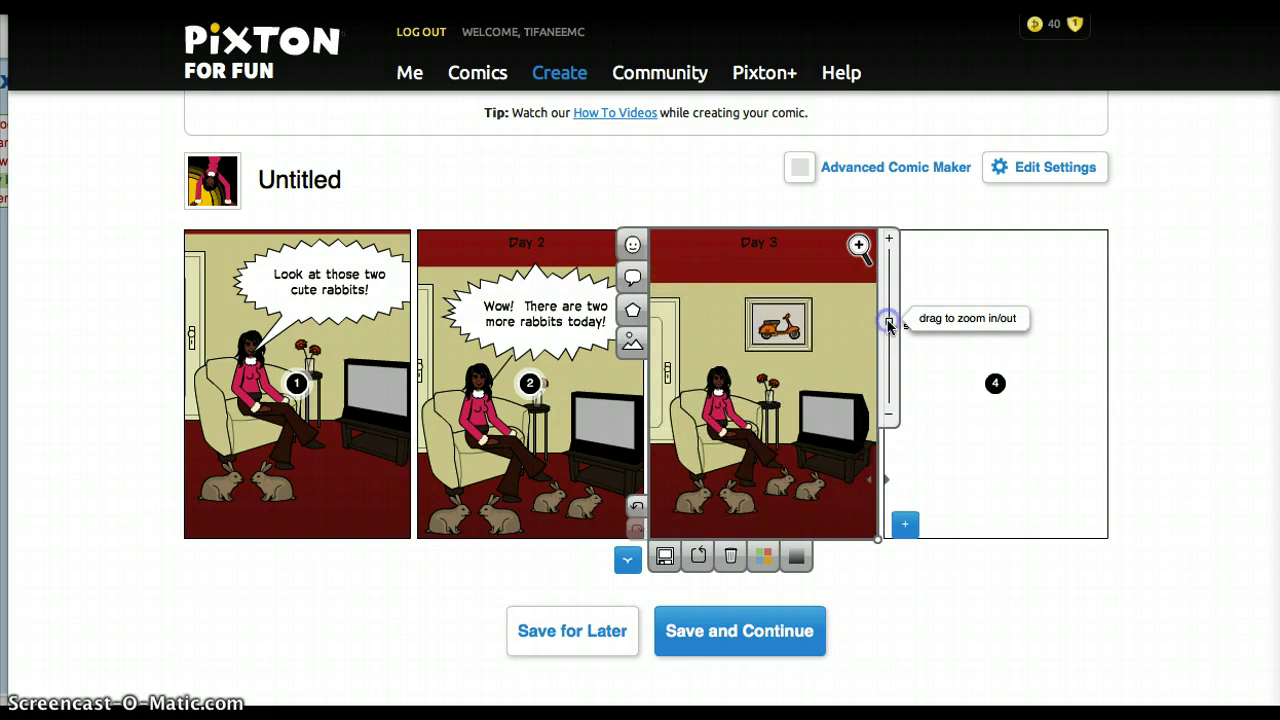
# Duplicate the rabbit below the TV in panel 3 and place the copy just to its lower right.
pyautogui.click(808, 514)
pyautogui.click(802, 500)
pyautogui.rightClick(799, 506)
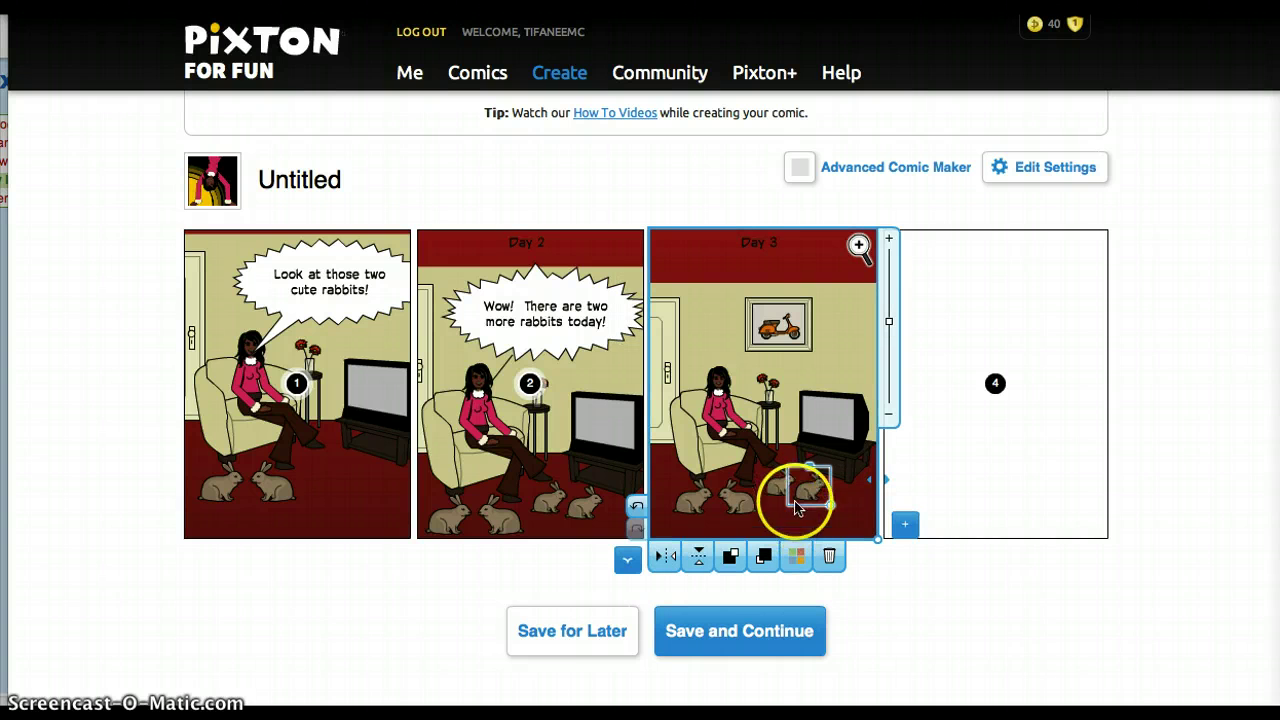
pyautogui.click(815, 511)
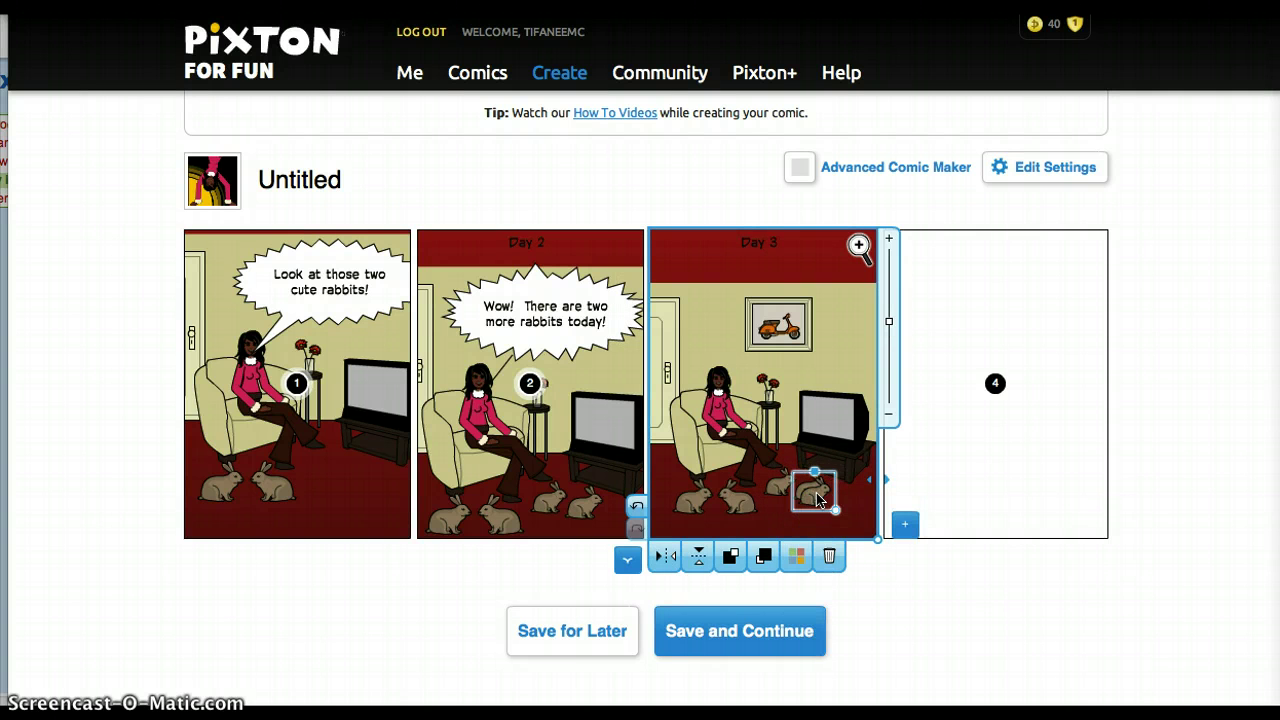
# Duplicate the rabbit below the TV again and move the copy to the front of panel 3's floor.
pyautogui.click(777, 486)
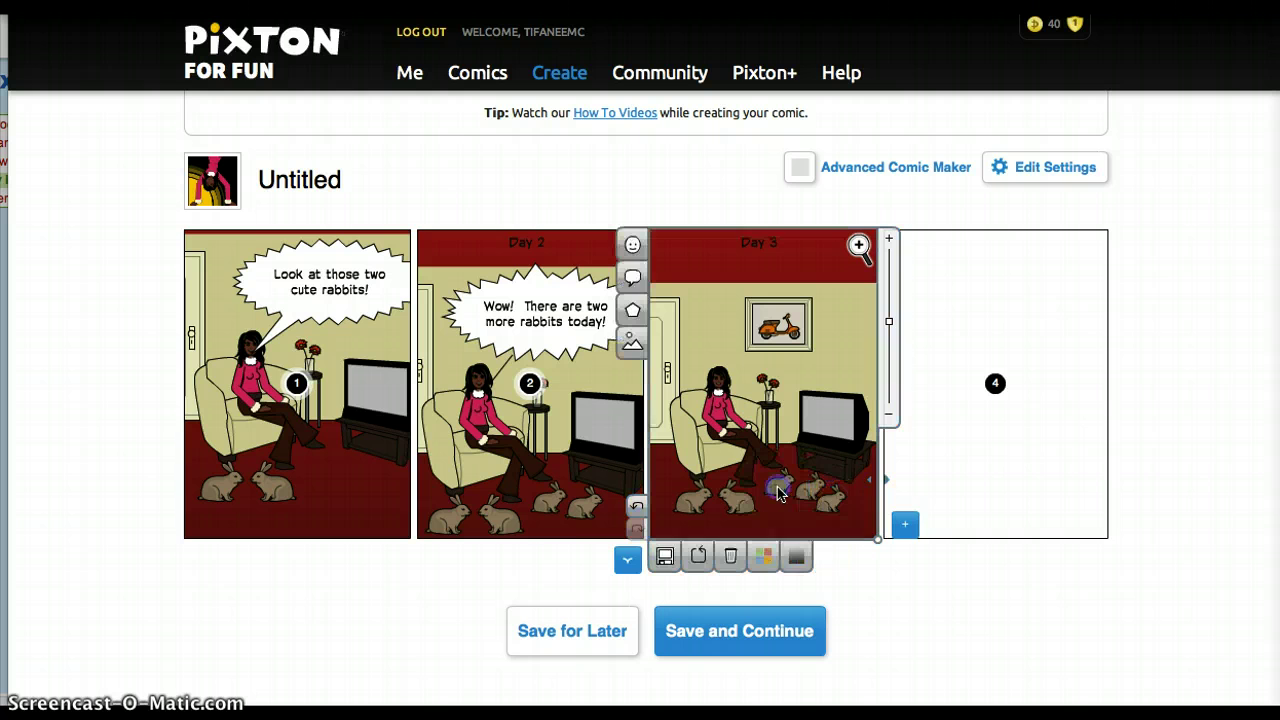
pyautogui.rightClick(778, 490)
pyautogui.click(825, 487)
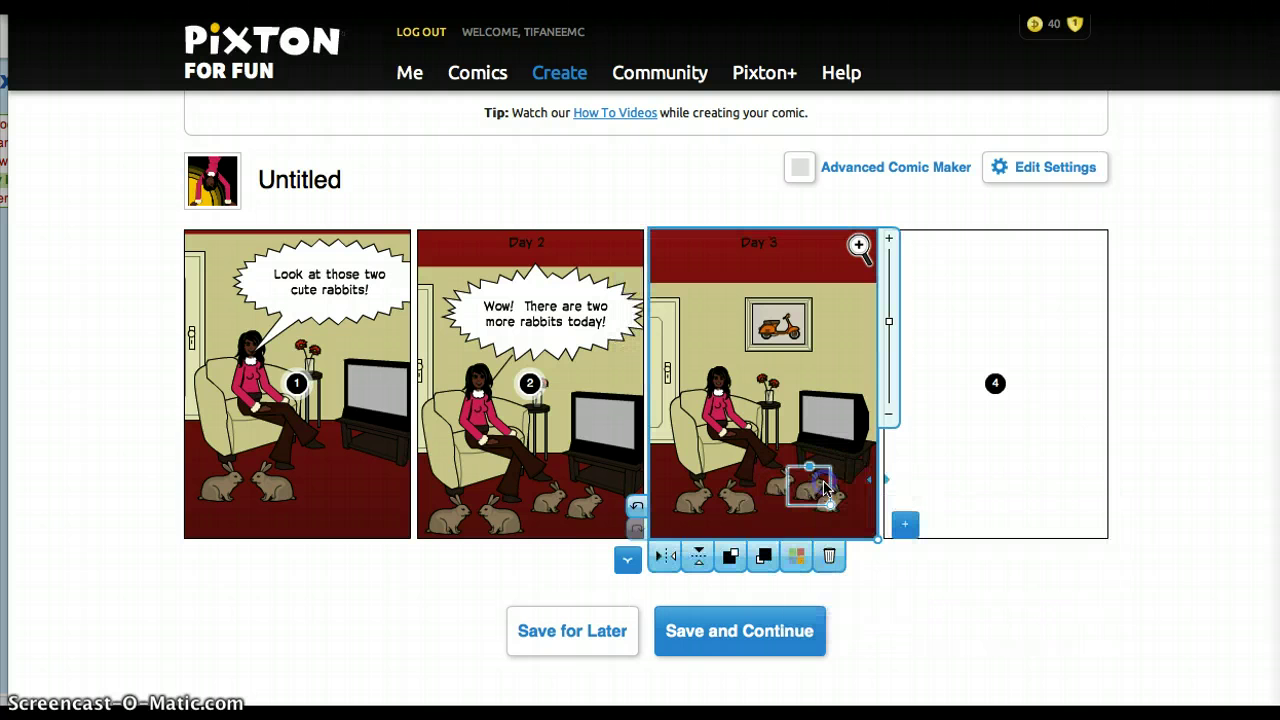
pyautogui.rightClick(820, 498)
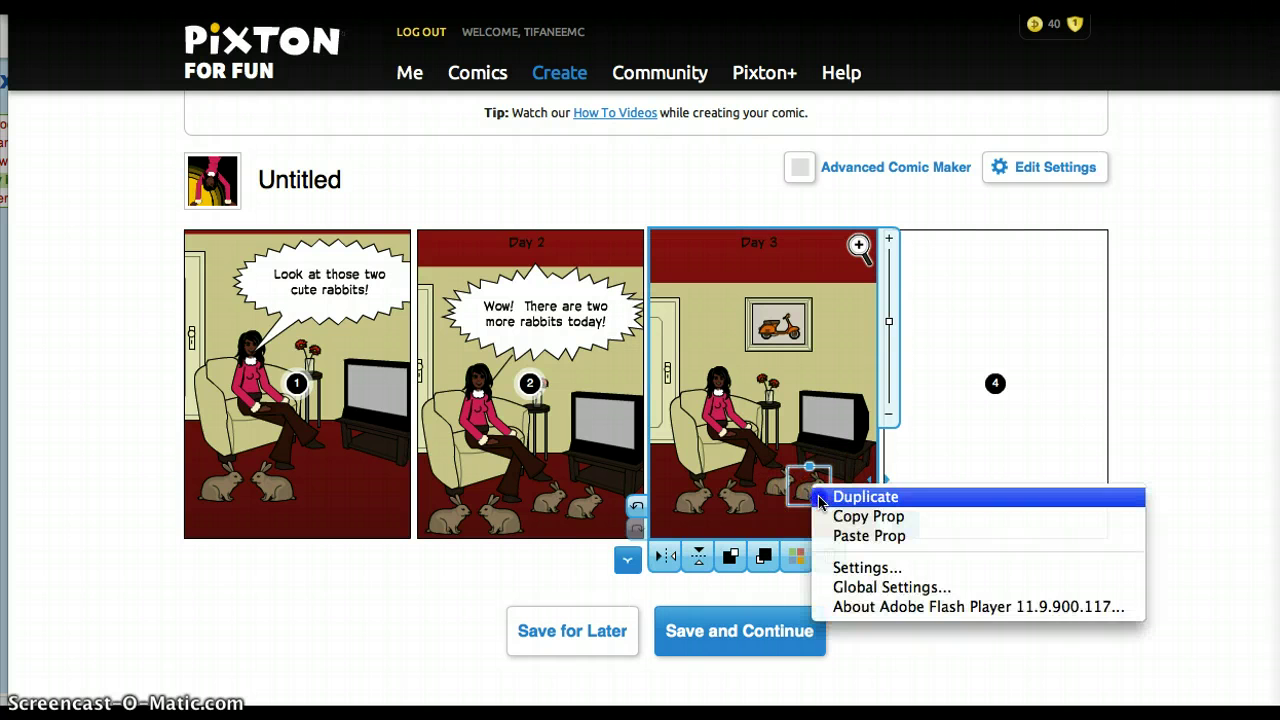
pyautogui.click(822, 497)
pyautogui.moveTo(814, 500); pyautogui.dragTo(810, 512)
# Add two more rabbit copies in panel 3's front row, one left of the front rabbit and one at the right edge.
pyautogui.rightClick(815, 508)
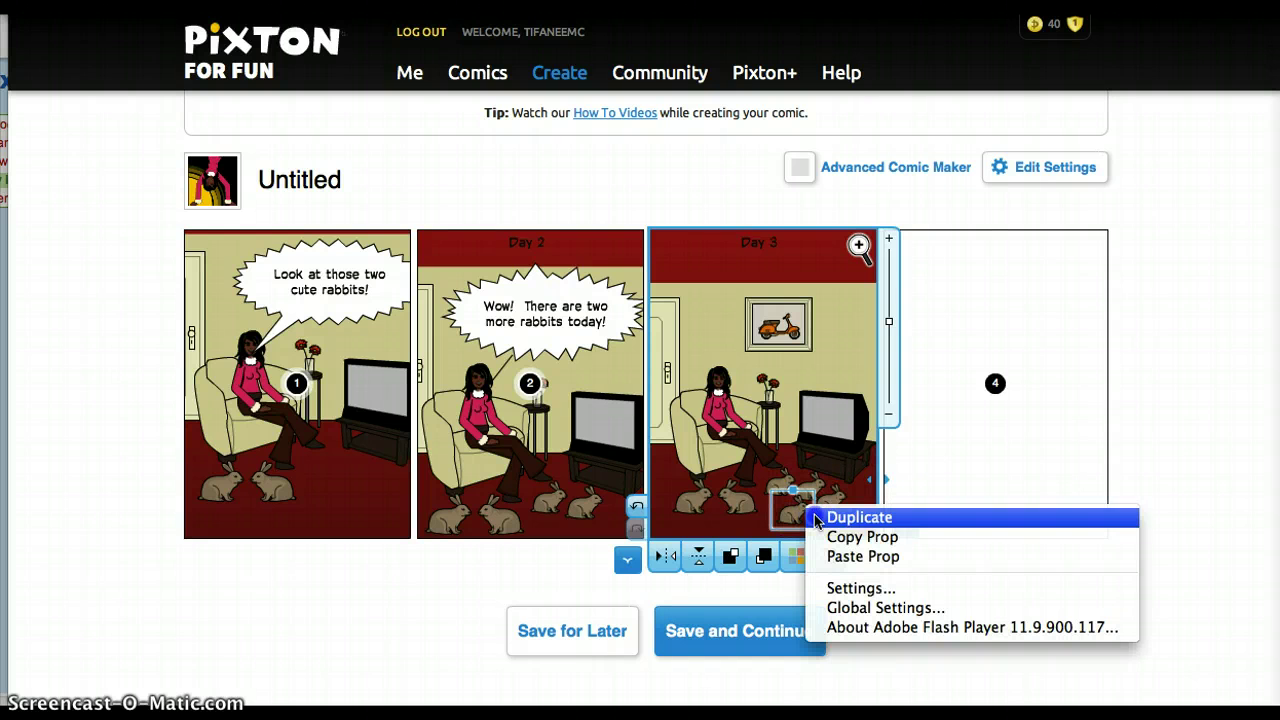
pyautogui.click(830, 517)
pyautogui.moveTo(785, 527); pyautogui.dragTo(755, 522)
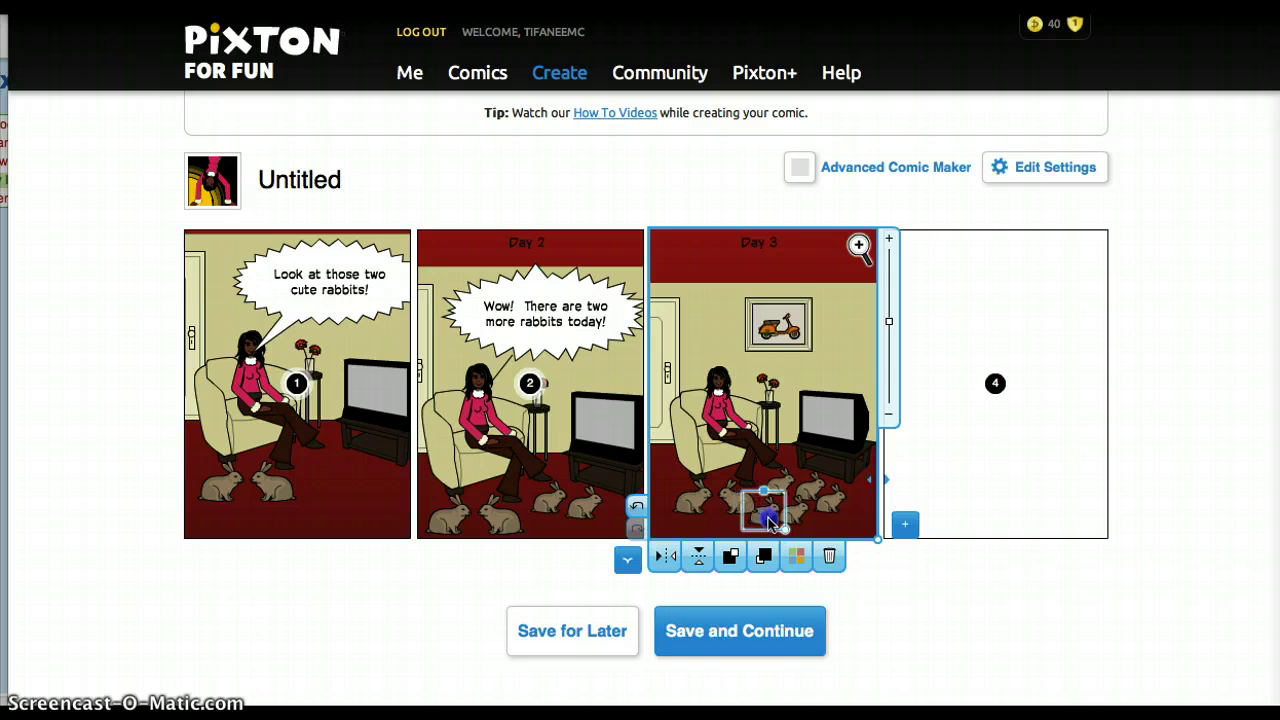
pyautogui.rightClick(775, 522)
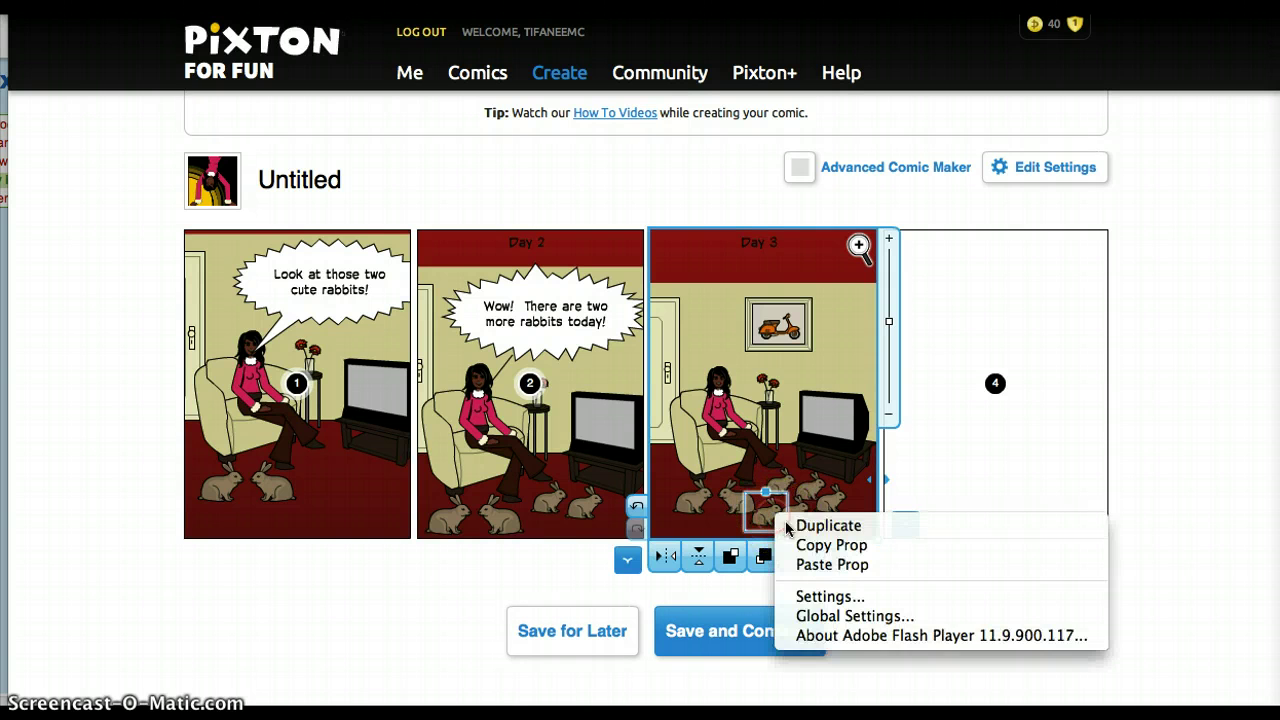
pyautogui.click(790, 525)
pyautogui.moveTo(771, 523); pyautogui.dragTo(856, 520)
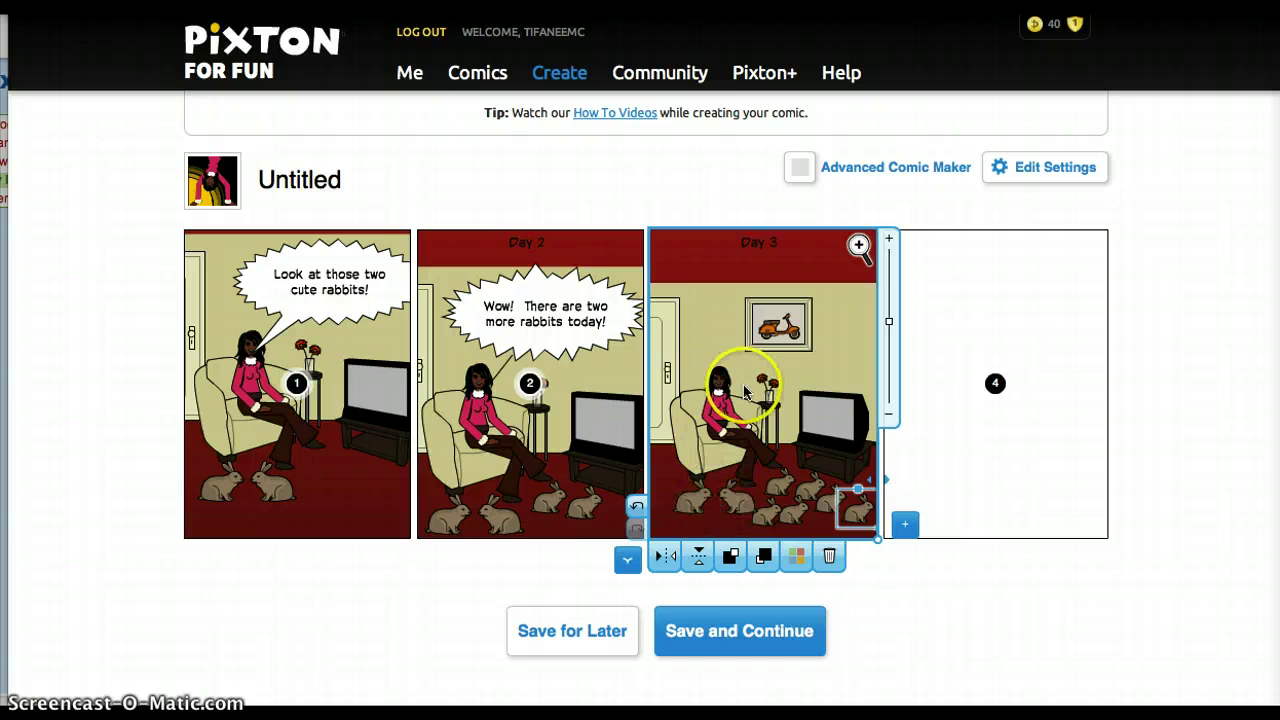
# Zoom in on the woman in panel 3 and set her facial expression to irritated.
pyautogui.click(808, 355)
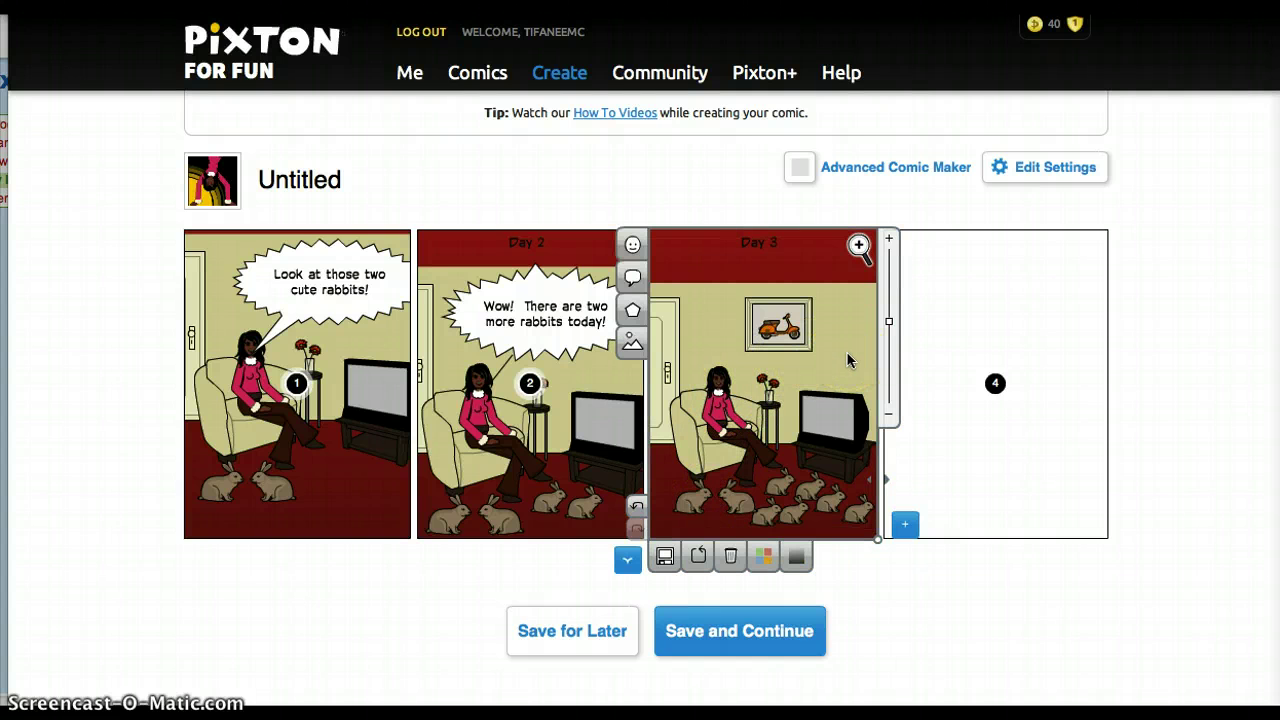
pyautogui.click(720, 417)
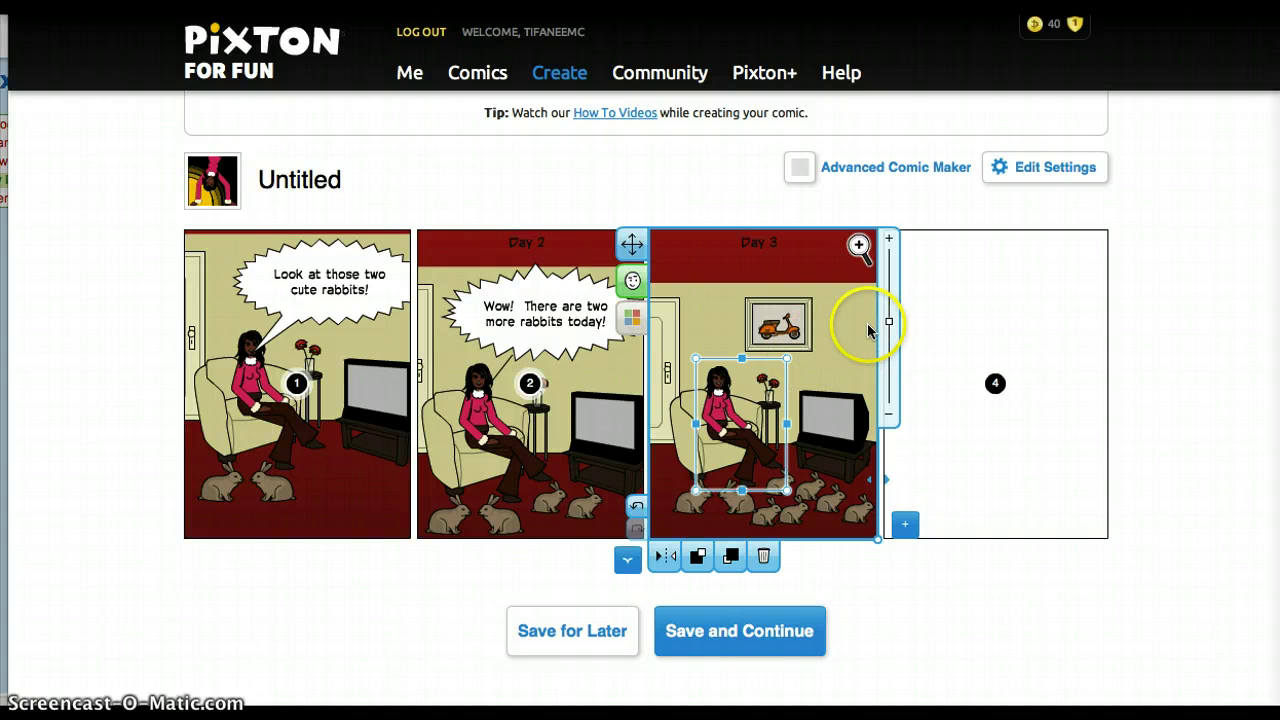
pyautogui.moveTo(889, 321); pyautogui.dragTo(889, 310)
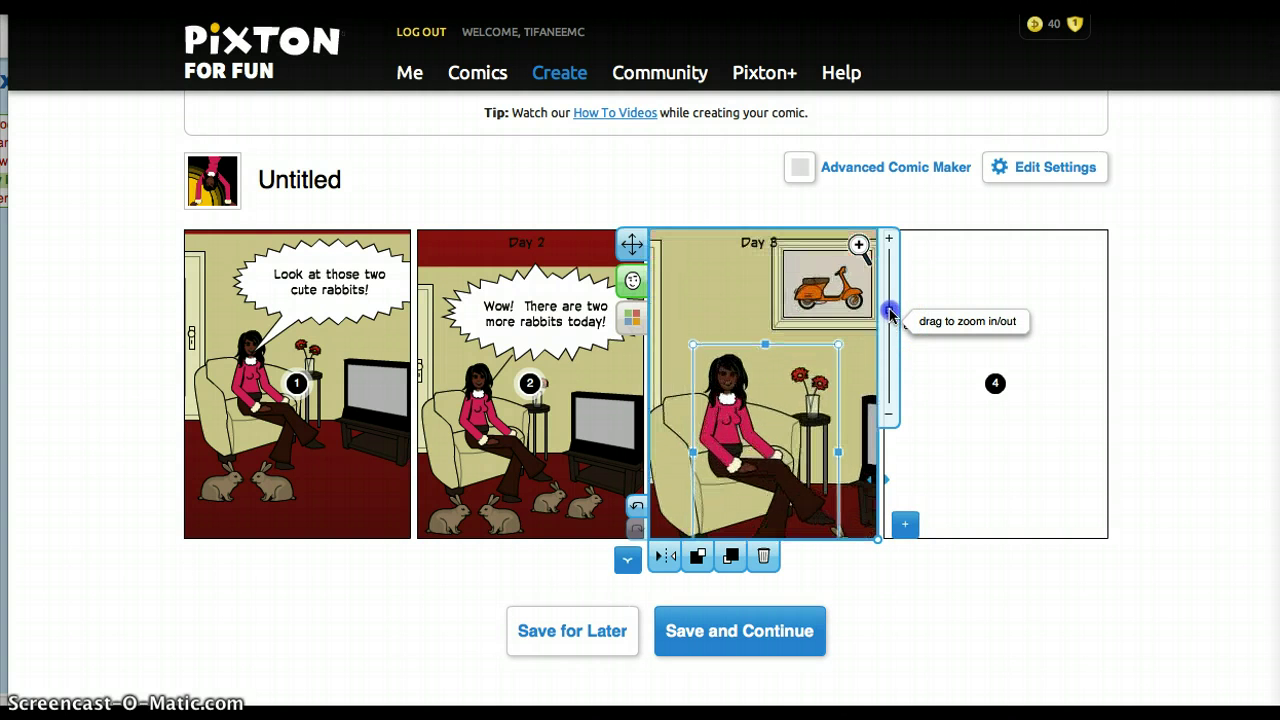
pyautogui.click(634, 285)
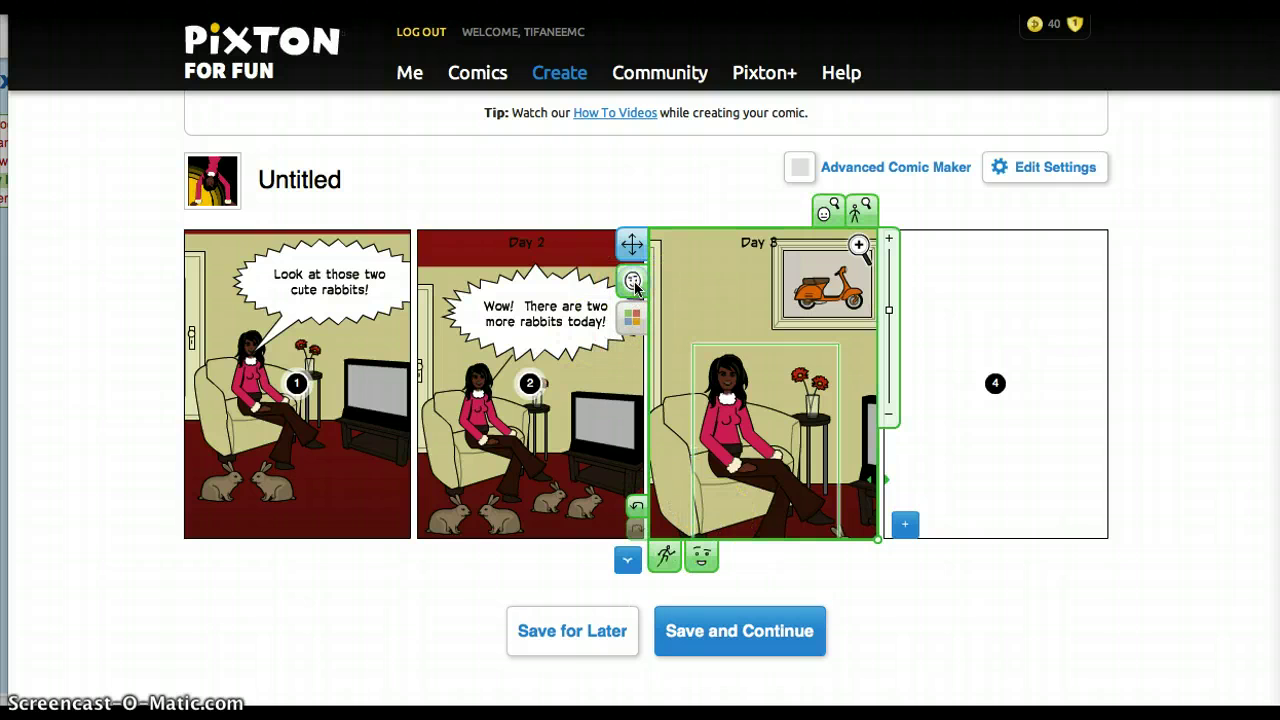
pyautogui.click(700, 555)
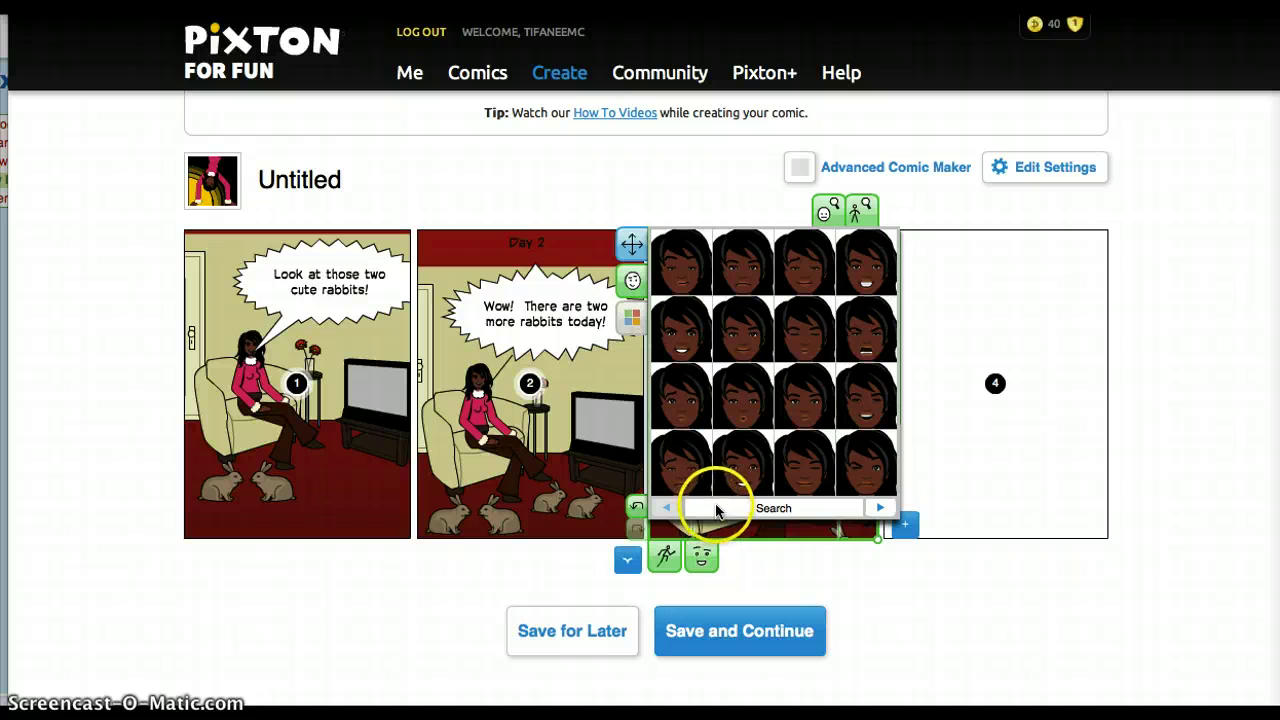
pyautogui.click(879, 509)
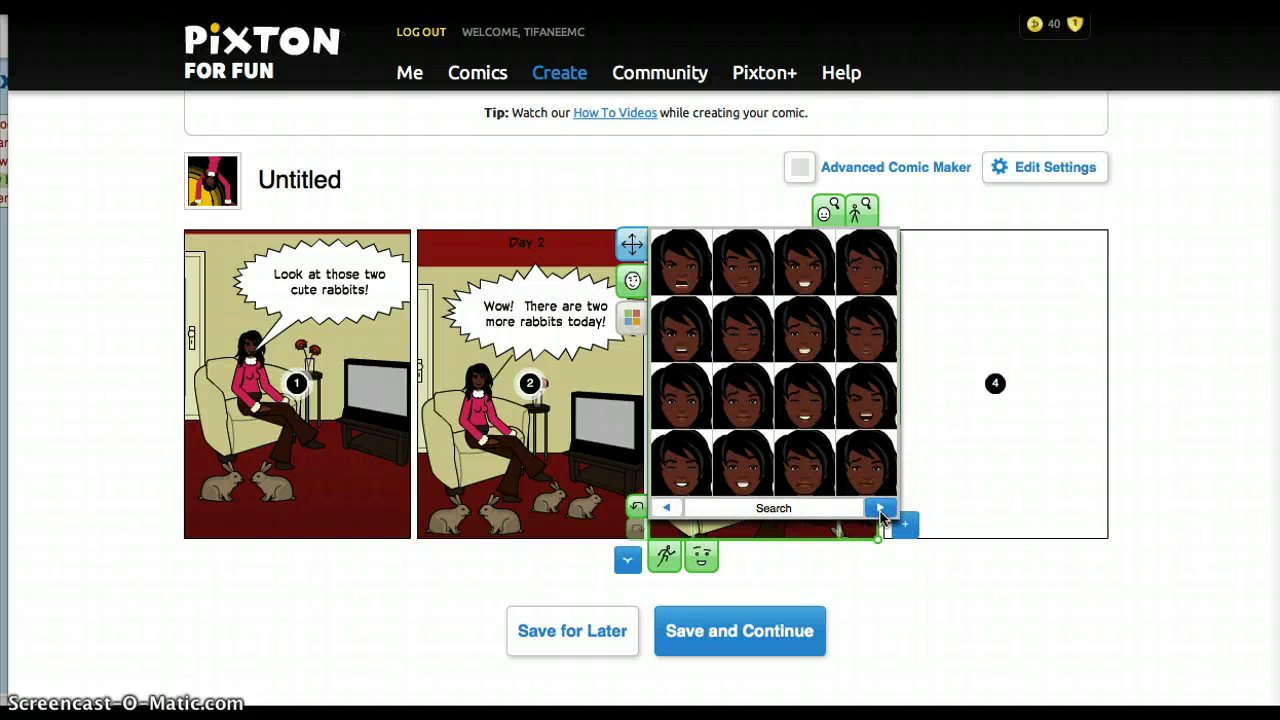
pyautogui.click(879, 509)
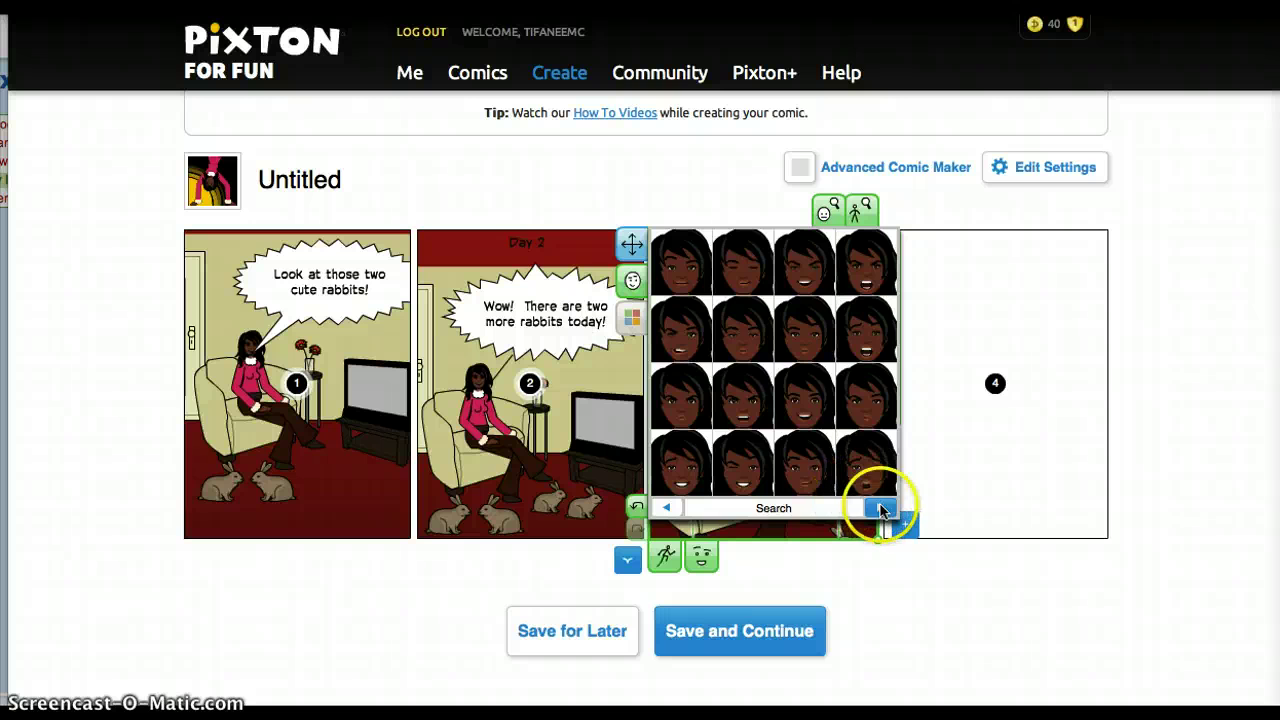
pyautogui.click(880, 510)
pyautogui.moveTo(874, 486); pyautogui.dragTo(669, 310)
pyautogui.click(669, 310)
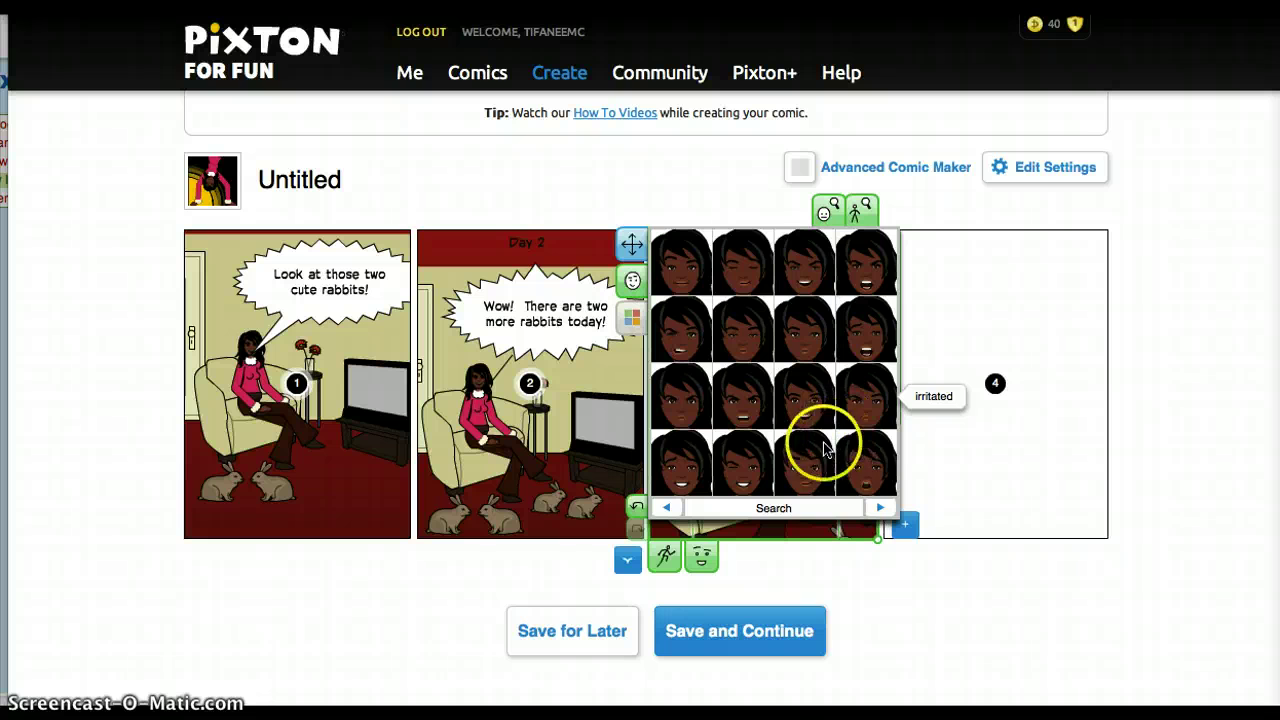
pyautogui.click(857, 402)
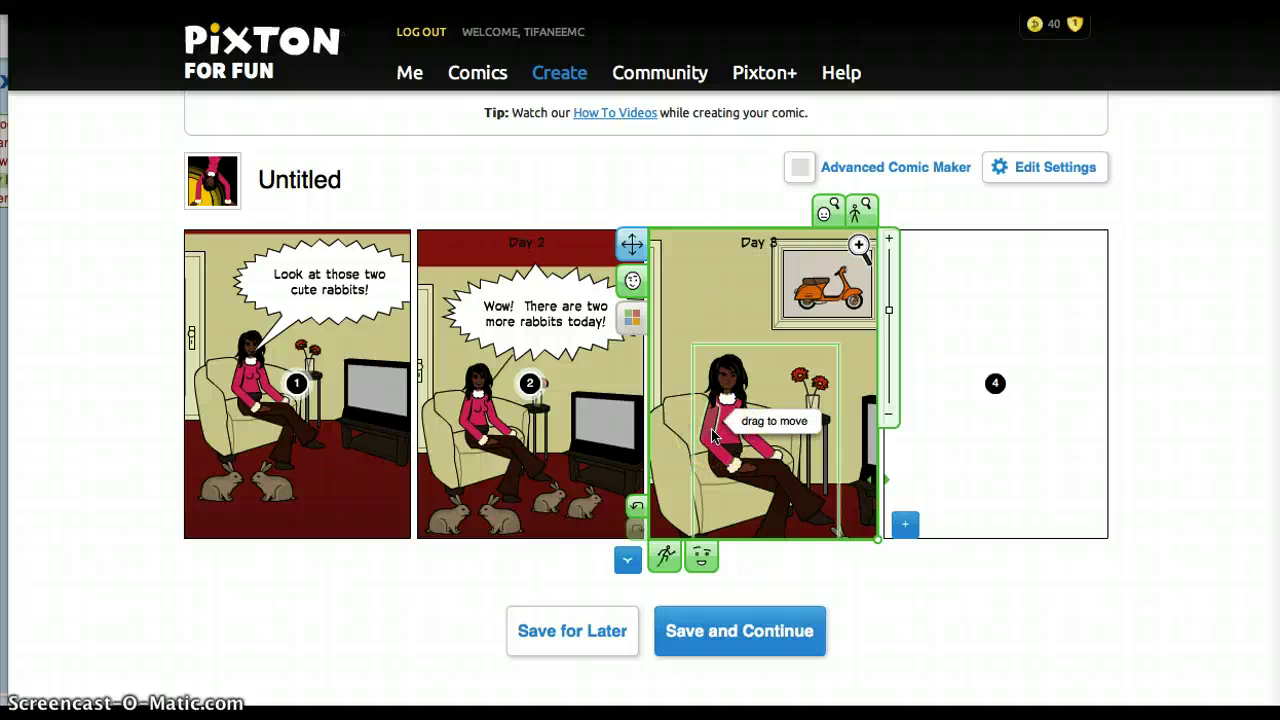
# Raise the arm nearest the door on panel 3's woman so the hand rests on her head, and change that hand's shape.
pyautogui.moveTo(713, 435); pyautogui.dragTo(768, 458)
pyautogui.moveTo(749, 438); pyautogui.dragTo(725, 370)
pyautogui.moveTo(693, 412); pyautogui.dragTo(710, 358)
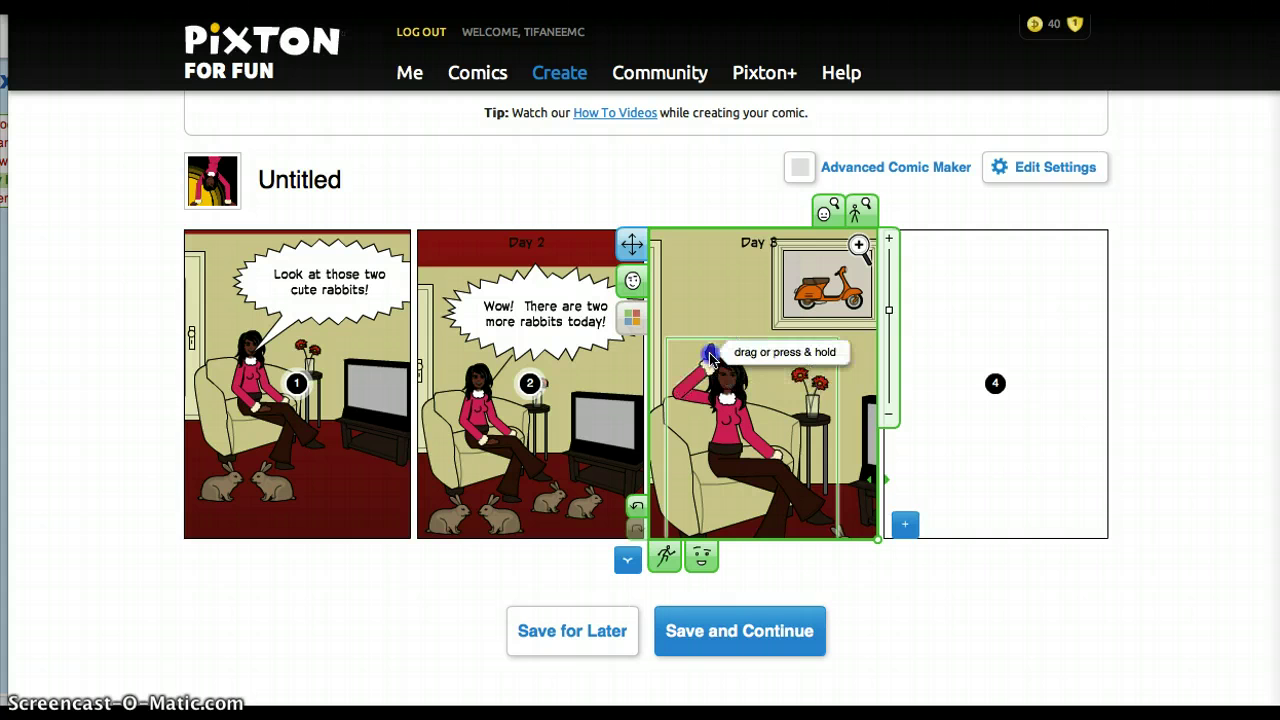
pyautogui.click(710, 358)
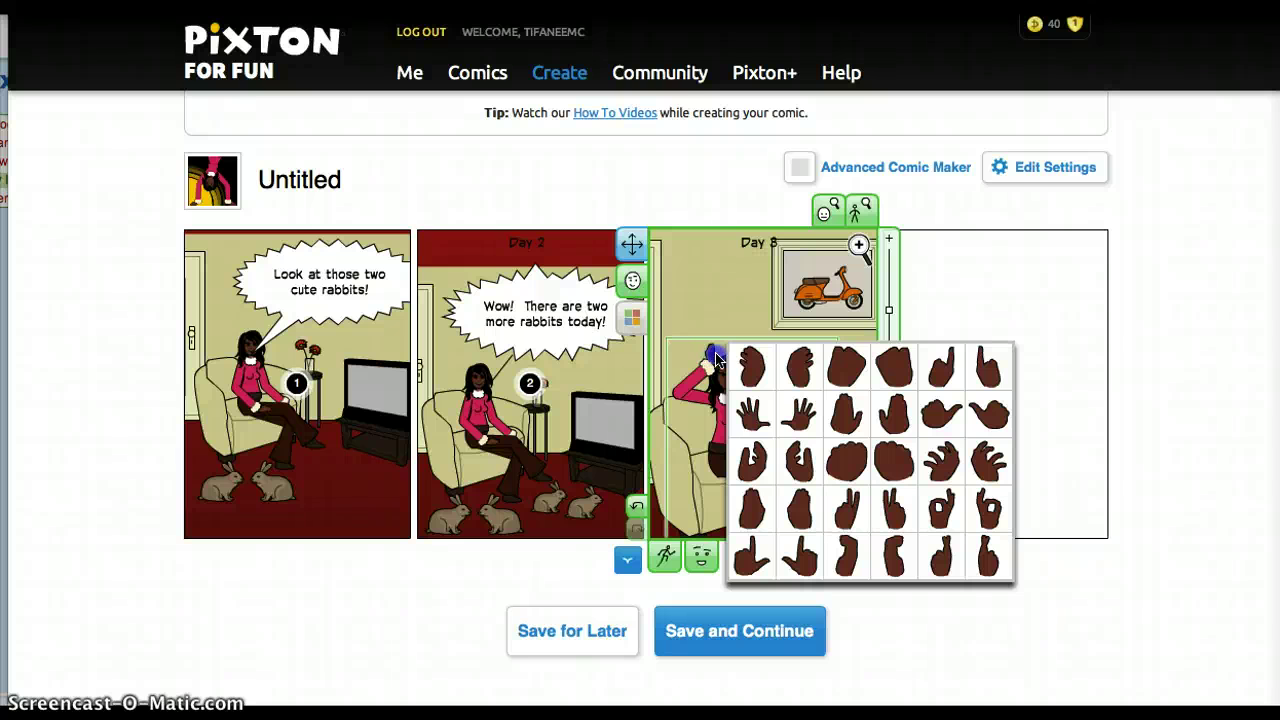
pyautogui.click(987, 462)
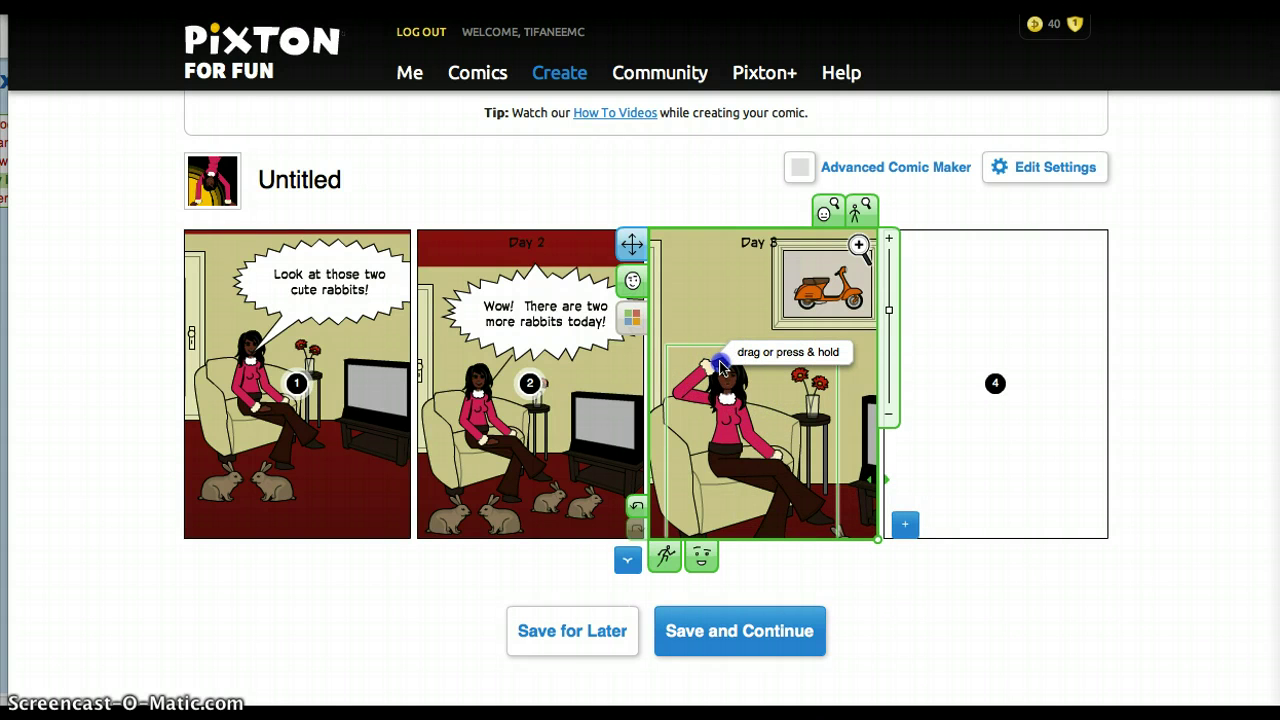
pyautogui.click(836, 438)
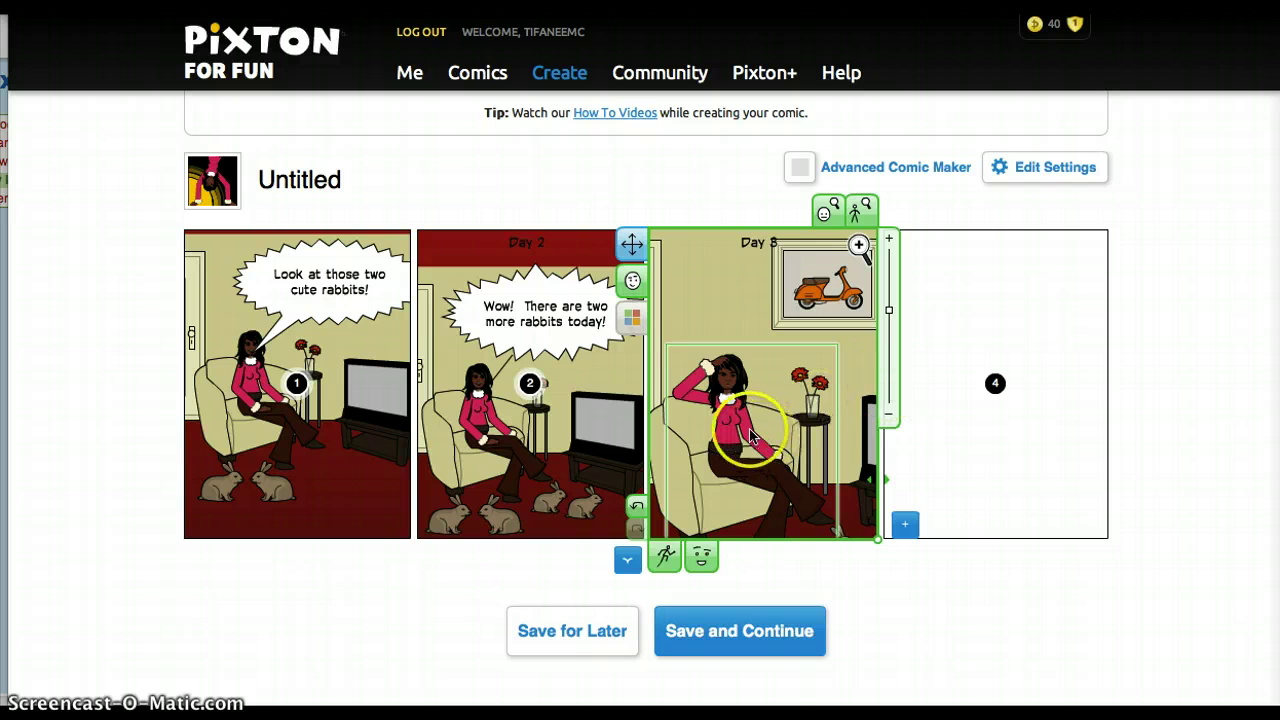
# Extend the woman's other arm toward the flower table with a new hand shape, and reframe panel 3 to fit all the rabbits.
pyautogui.moveTo(746, 427); pyautogui.dragTo(792, 423)
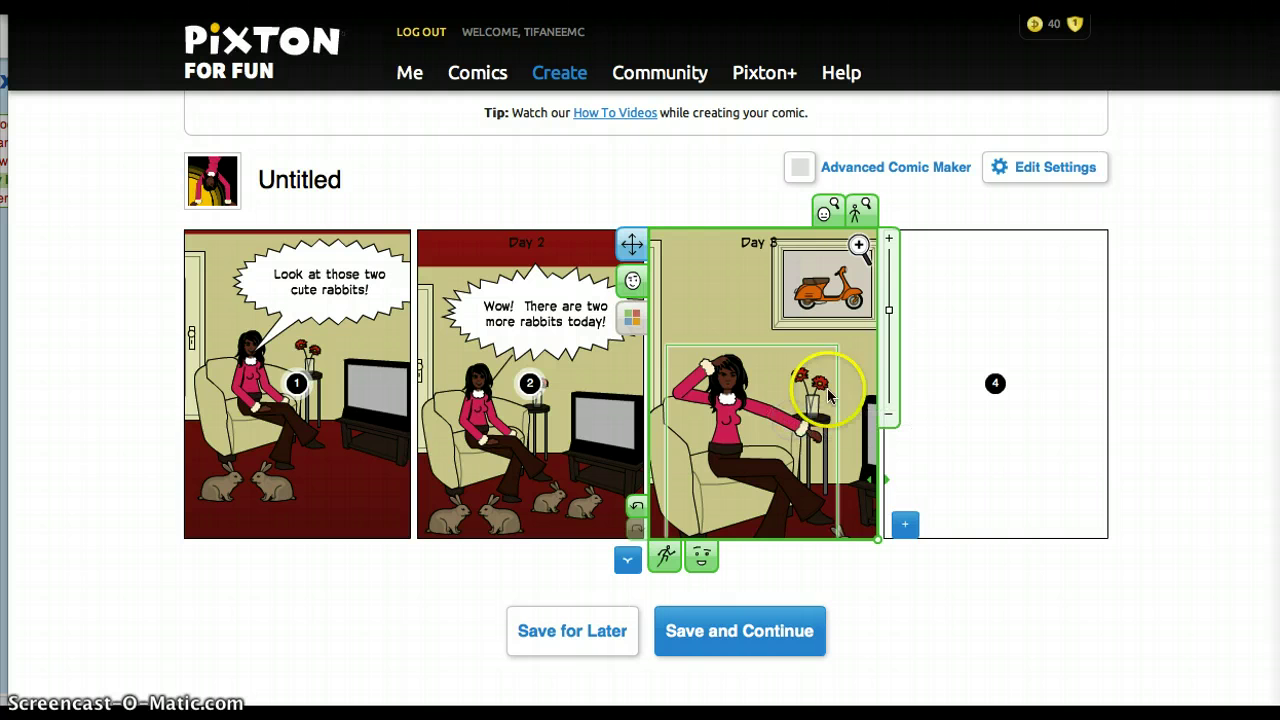
pyautogui.moveTo(889, 313); pyautogui.dragTo(889, 320)
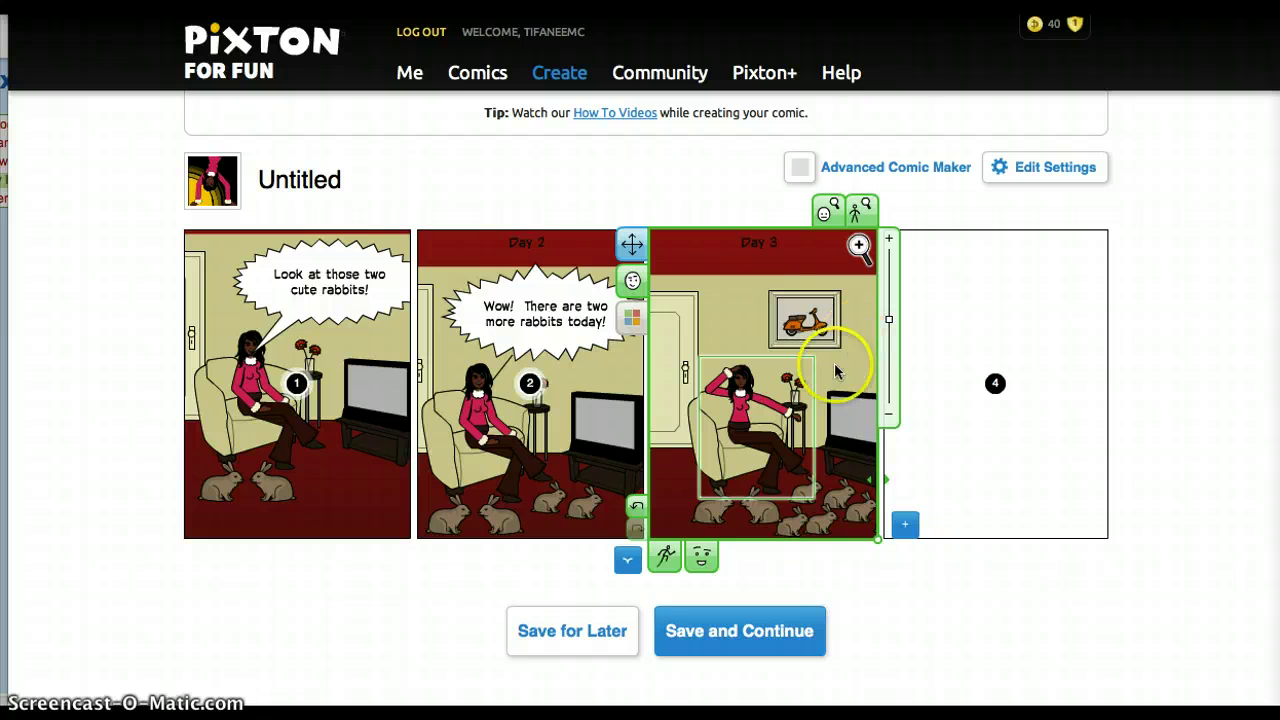
pyautogui.click(799, 418)
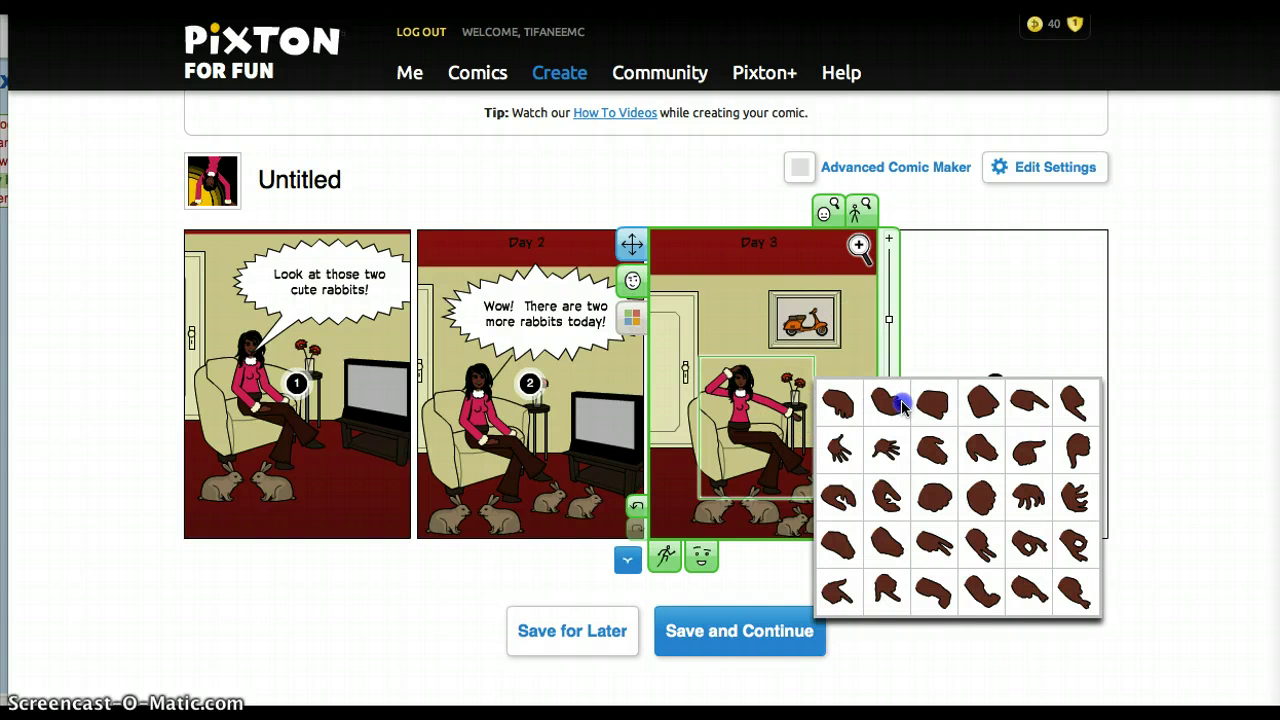
pyautogui.click(836, 597)
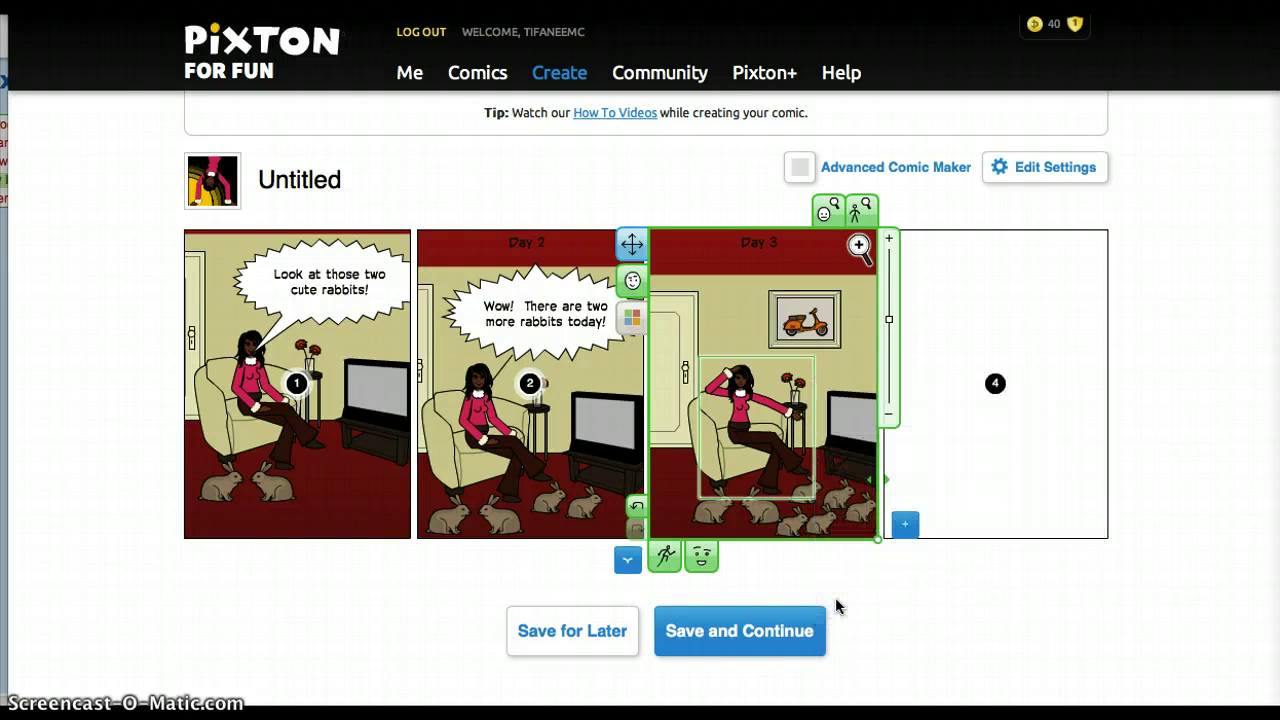
pyautogui.click(675, 524)
pyautogui.moveTo(679, 524); pyautogui.dragTo(645, 522)
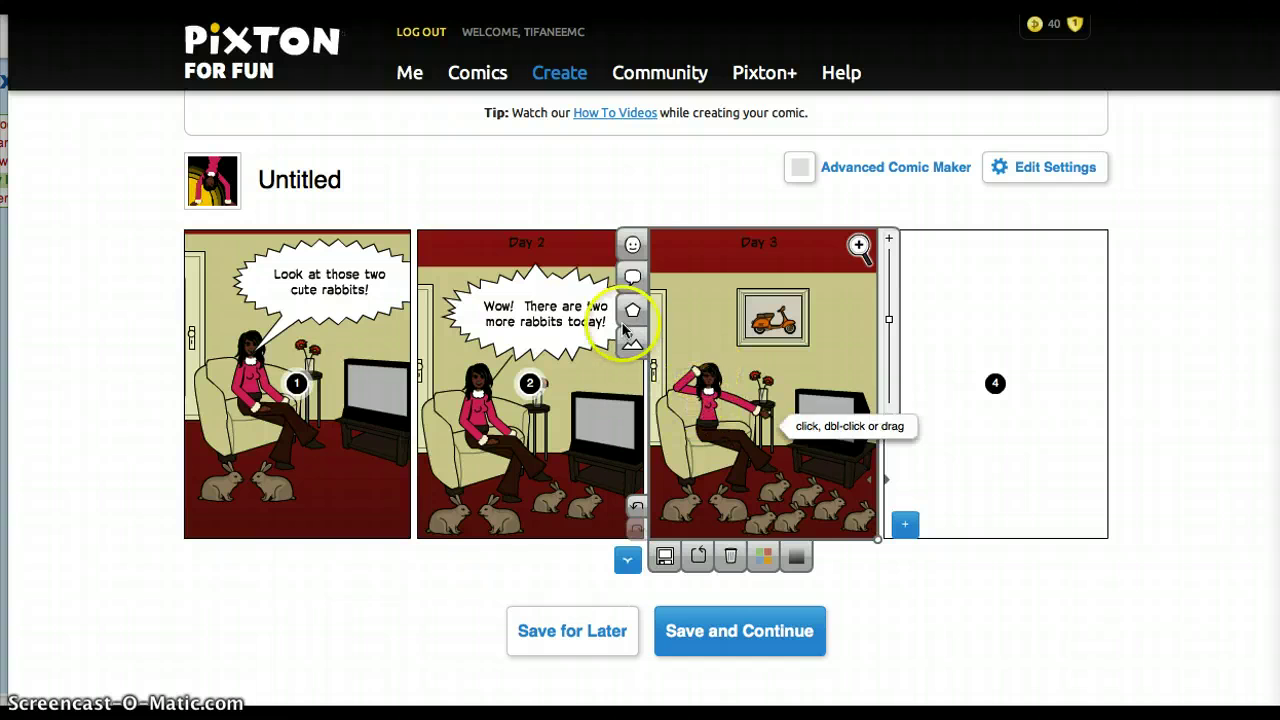
# Add a speech bubble attached to the woman in panel 3 reading "It seems as though the number of rabbits has DOUBLED!".
pyautogui.click(630, 285)
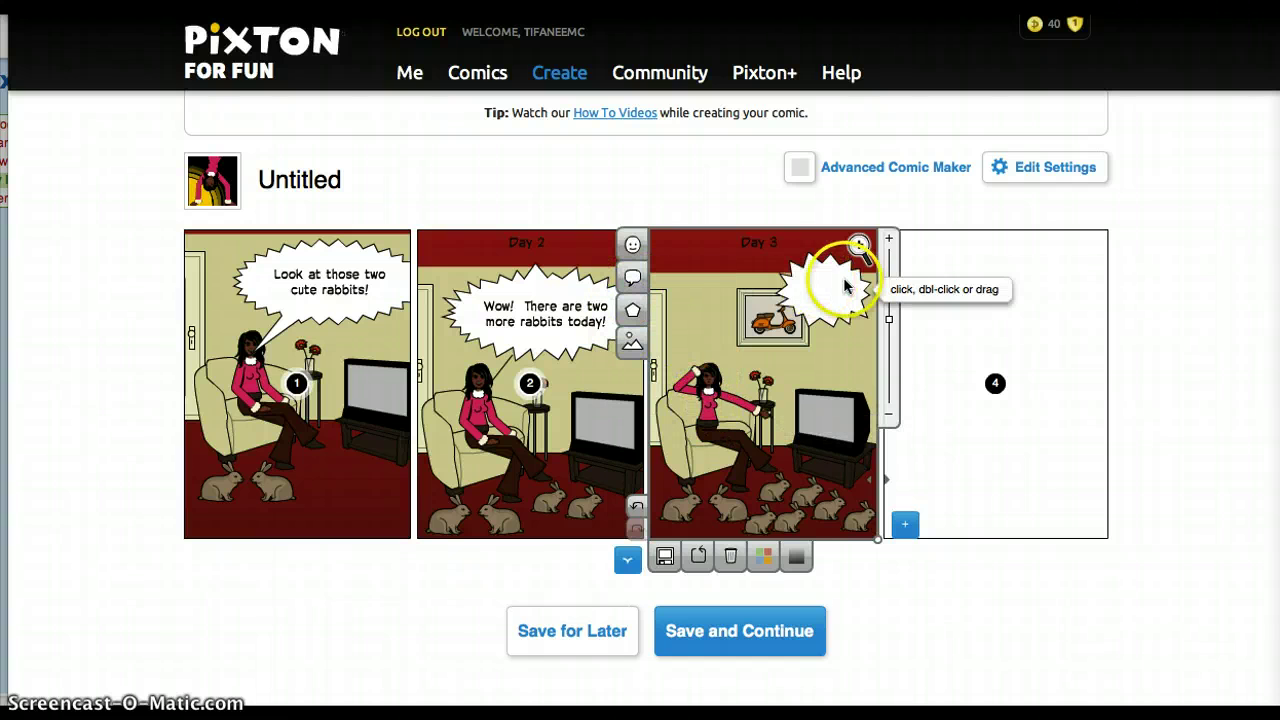
pyautogui.moveTo(789, 307); pyautogui.dragTo(714, 375)
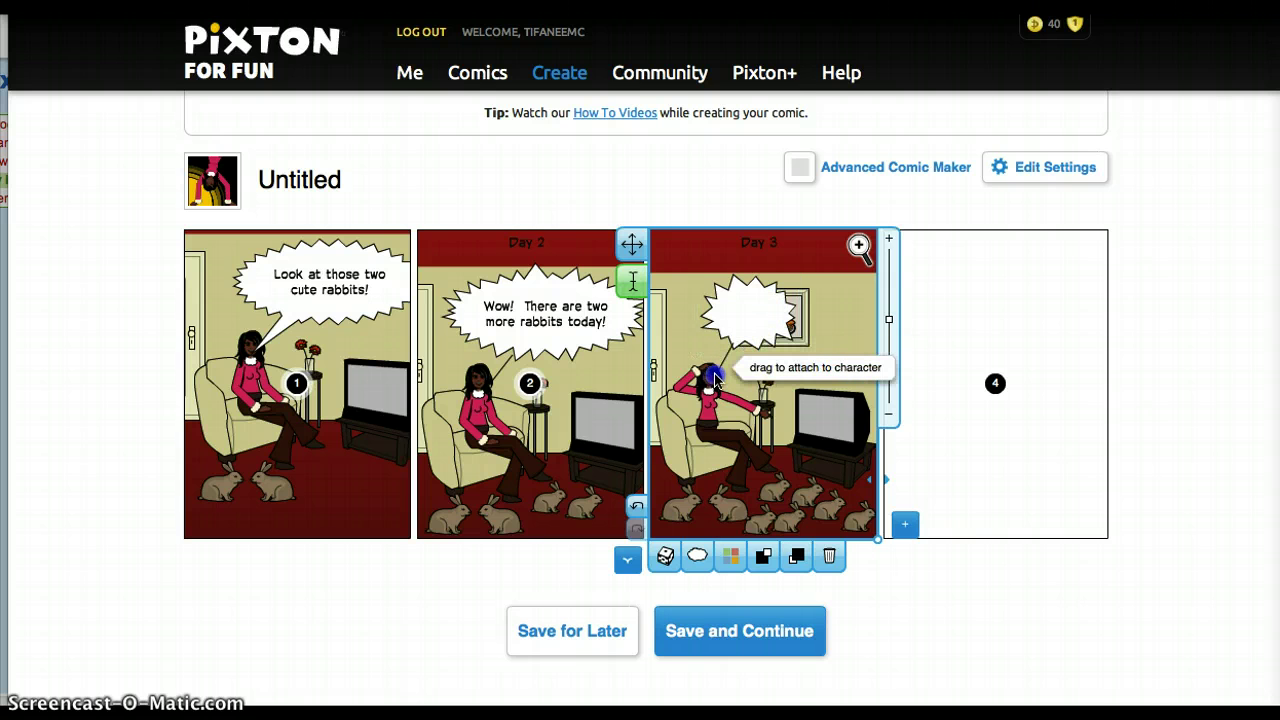
pyautogui.click(745, 305)
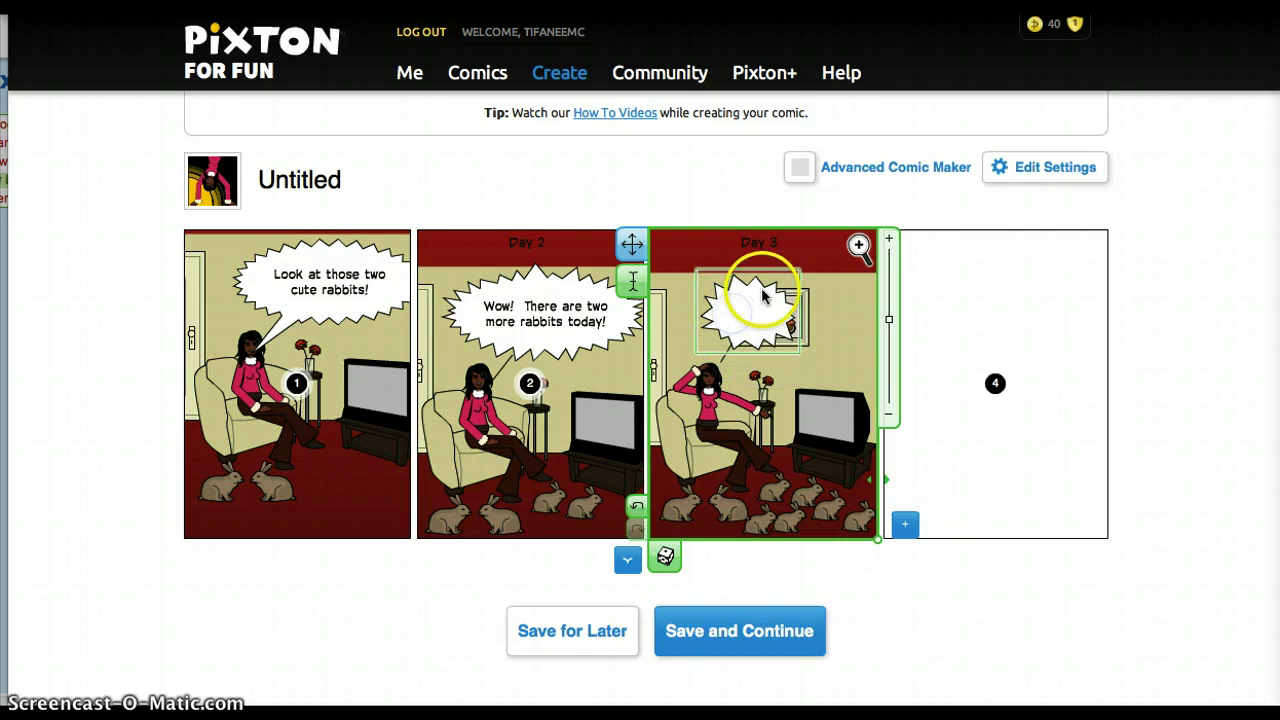
pyautogui.write('It sems')
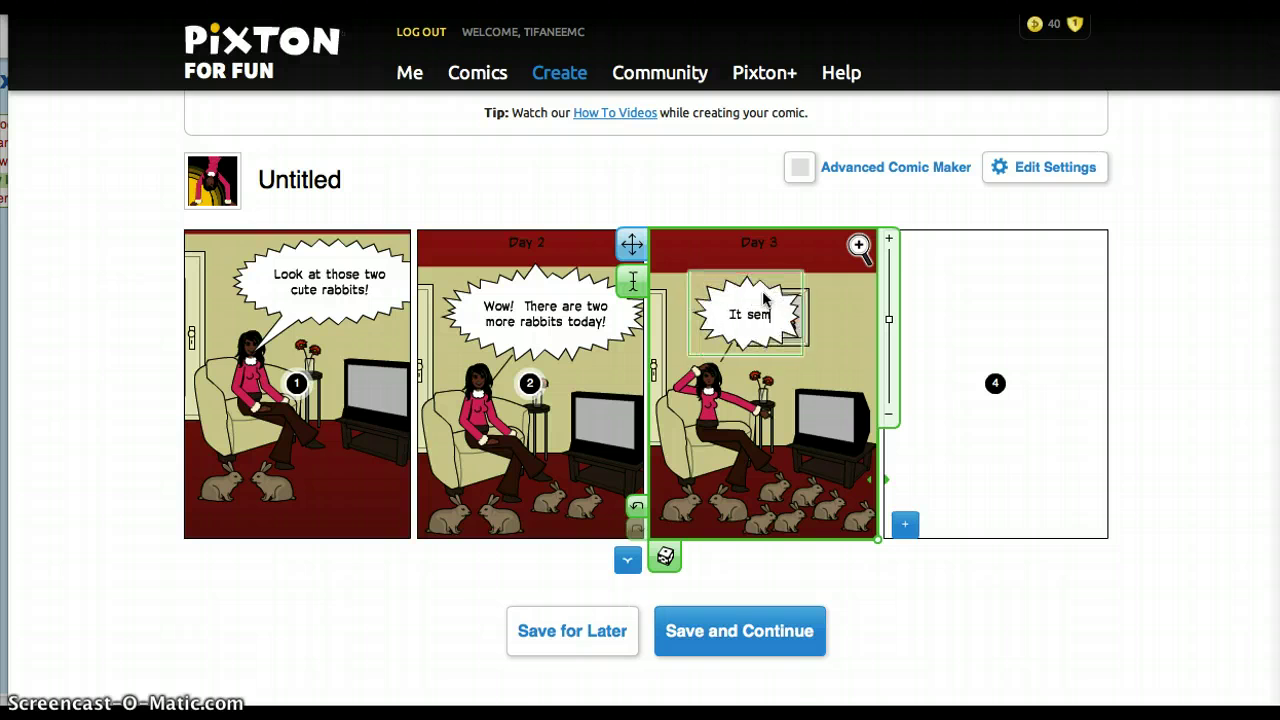
pyautogui.press('BackSpace')
pyautogui.press('BackSpace')
pyautogui.write('ems as ')
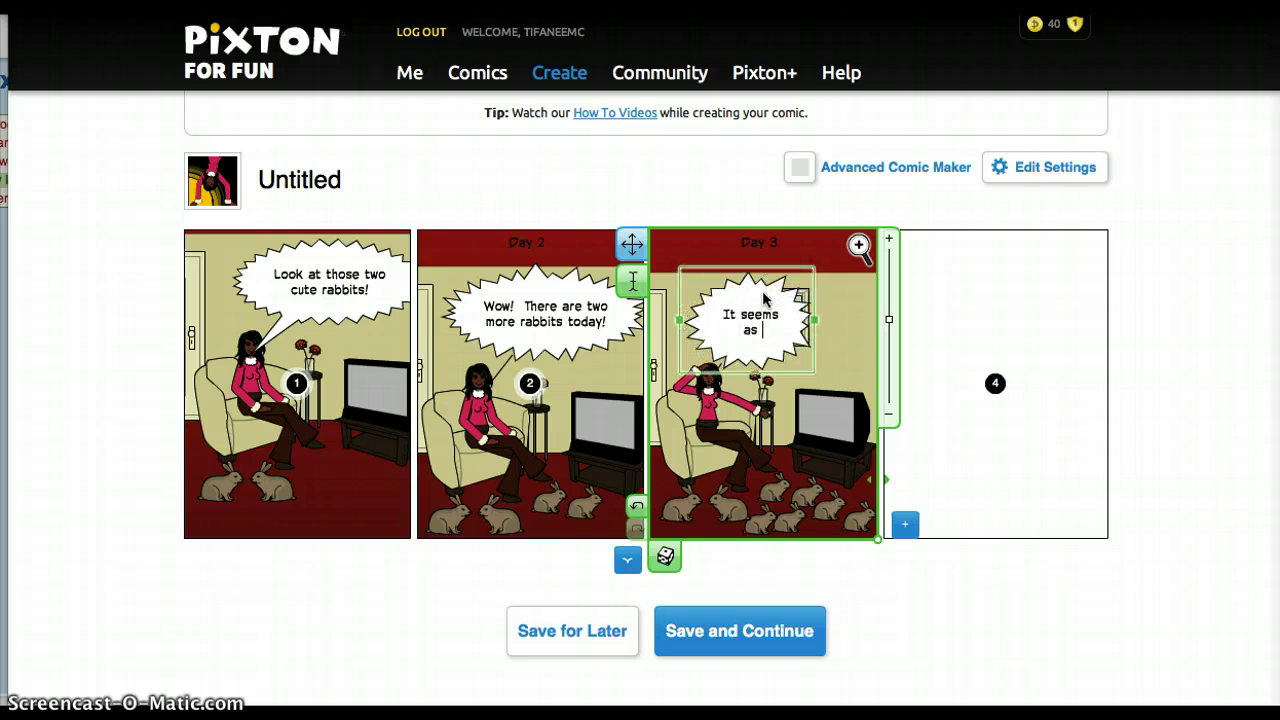
pyautogui.write('though the nu')
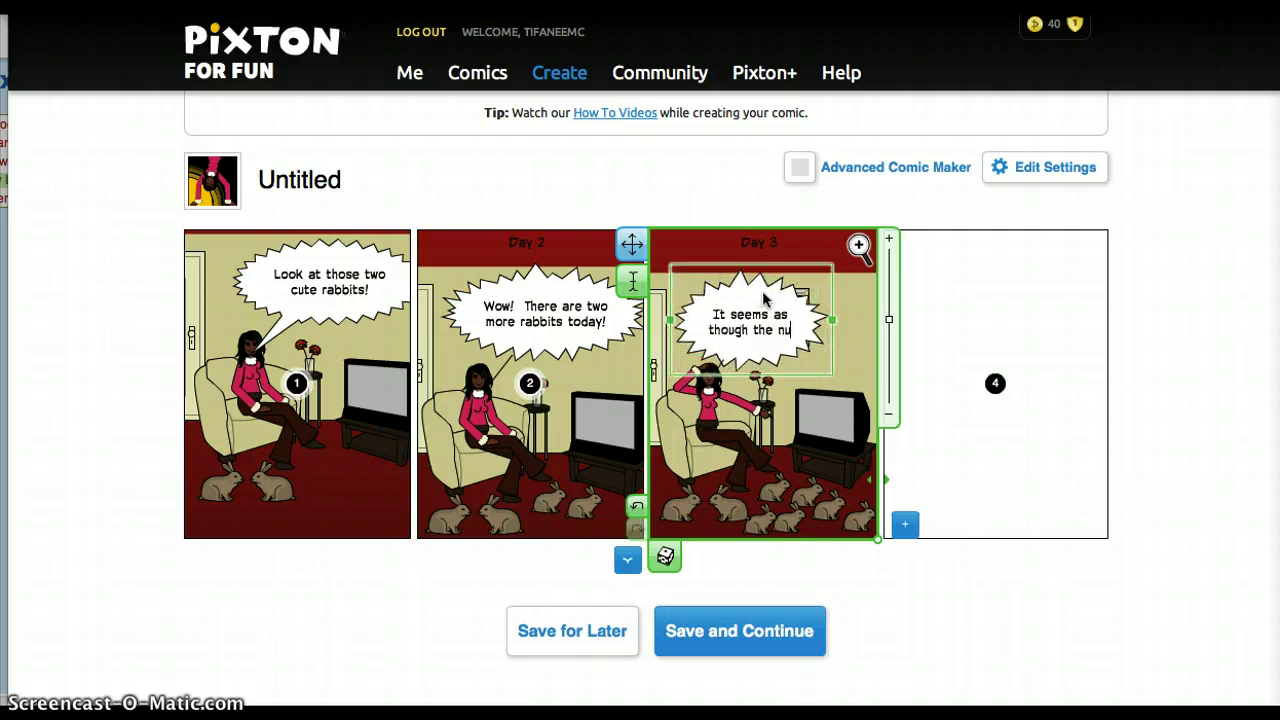
pyautogui.write('mber of rab')
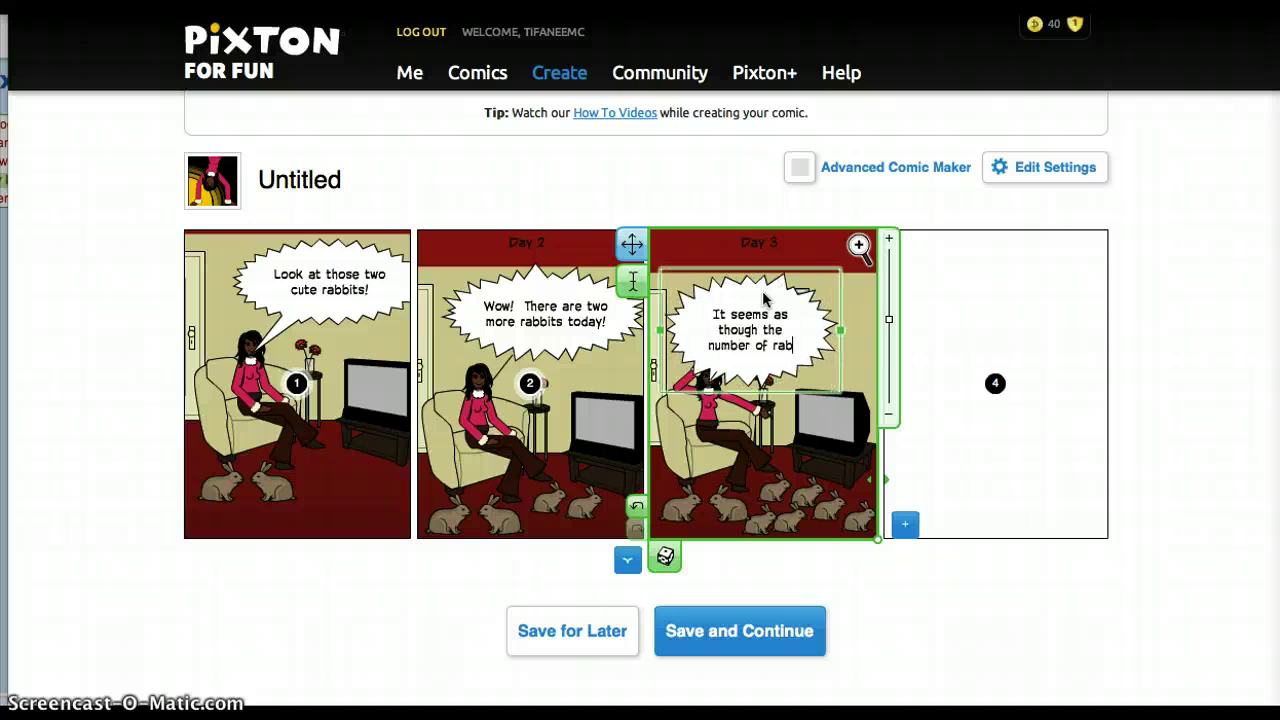
pyautogui.write('bits has ')
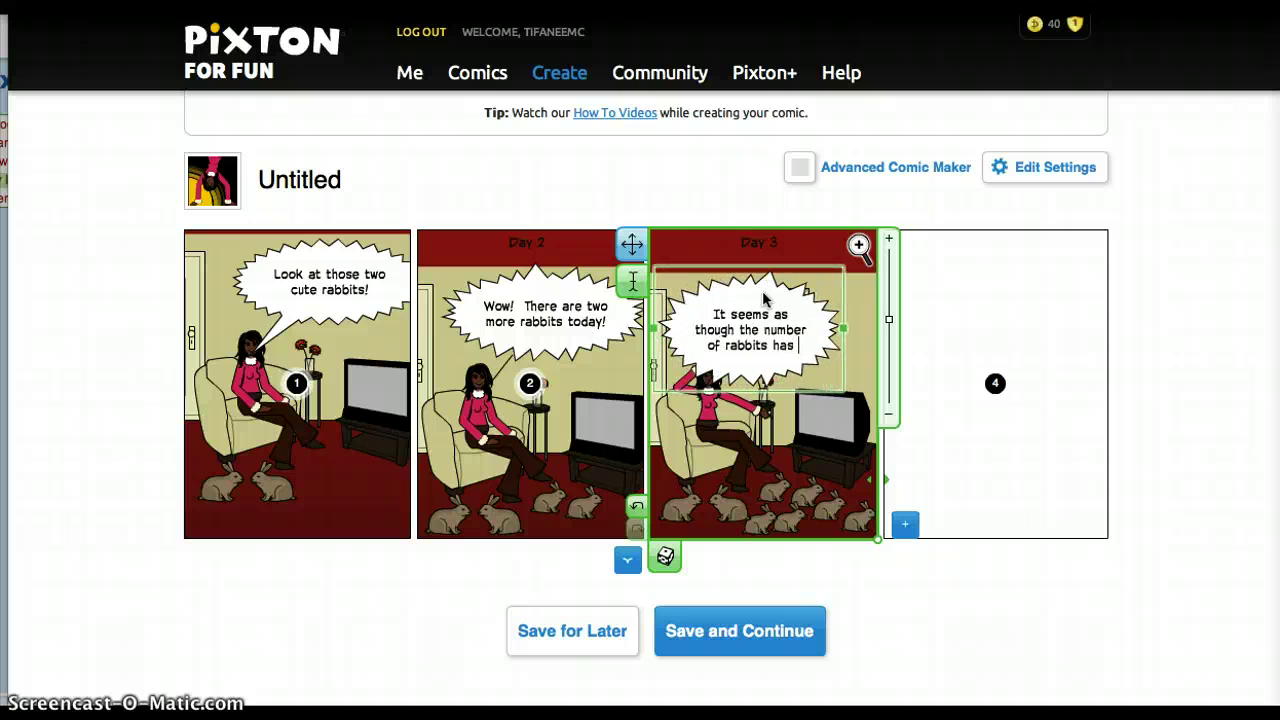
pyautogui.write('DOUBLED@')
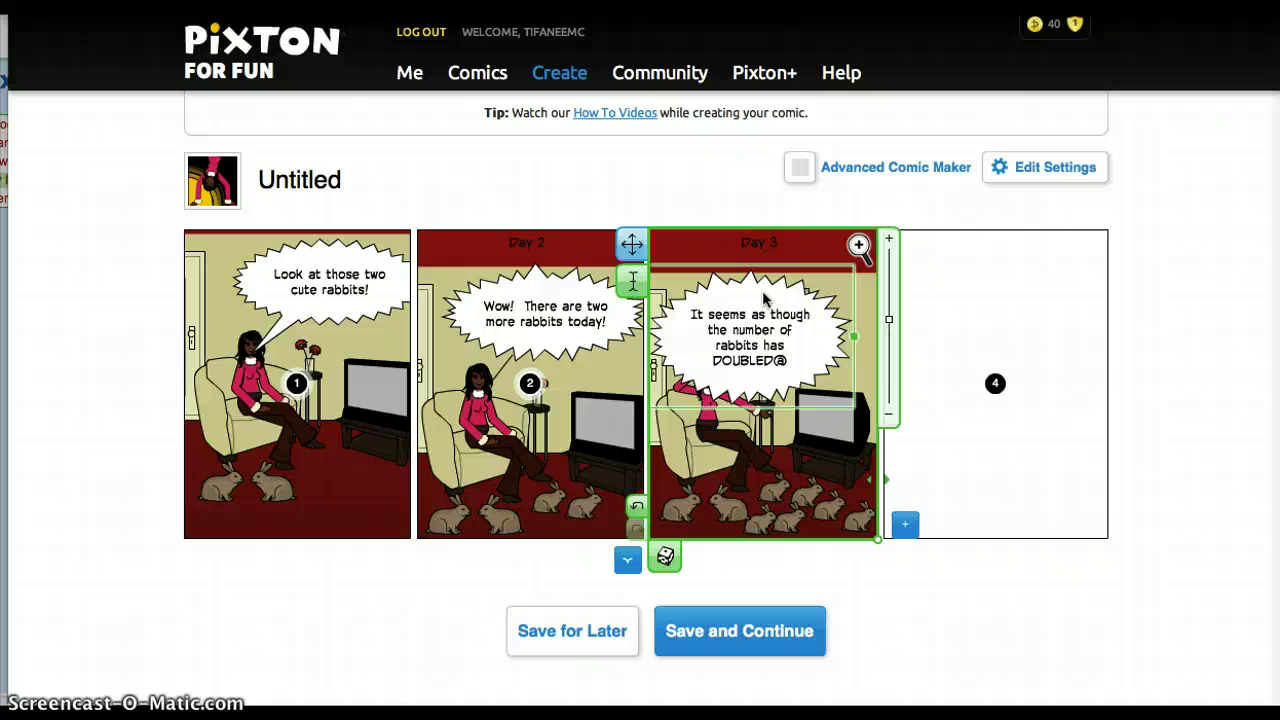
pyautogui.press('BackSpace')
pyautogui.write('!')
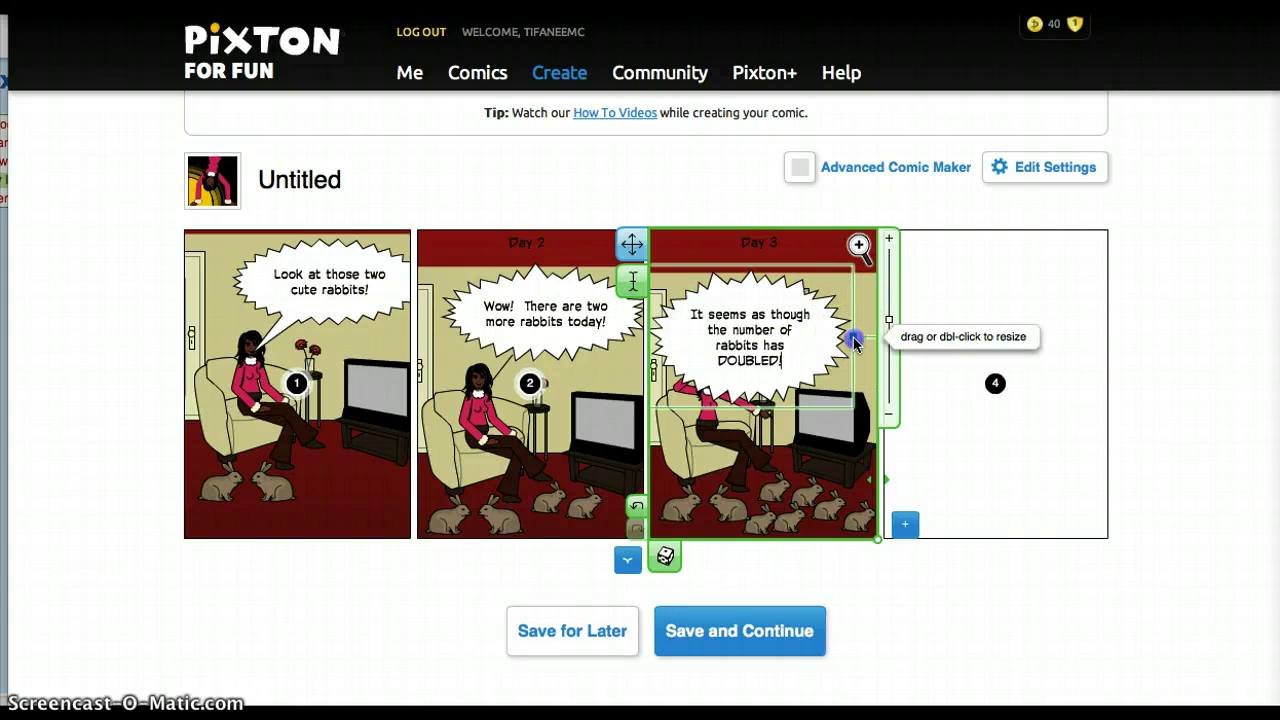
# Widen panel 3's speech bubble to fit three lines and move it up and right, clear of the woman's face, with its tail on her.
pyautogui.moveTo(852, 337); pyautogui.dragTo(882, 345)
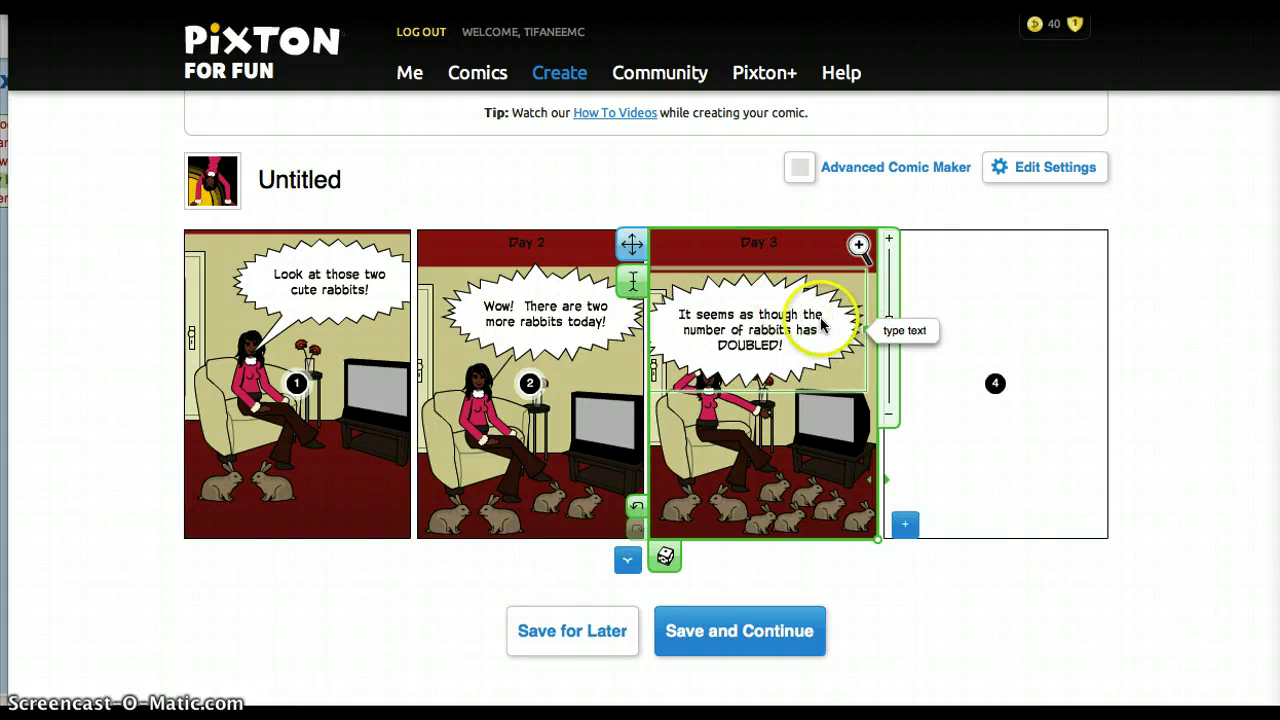
pyautogui.click(757, 300)
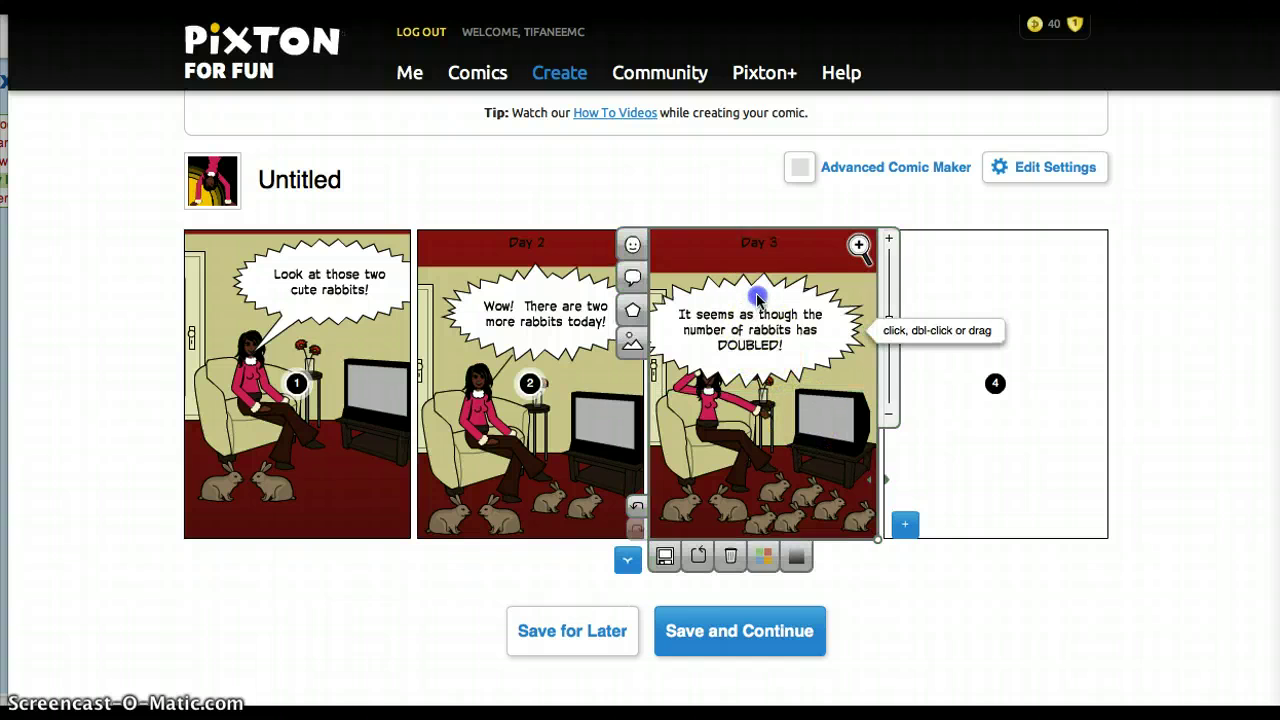
pyautogui.moveTo(757, 289); pyautogui.dragTo(778, 295)
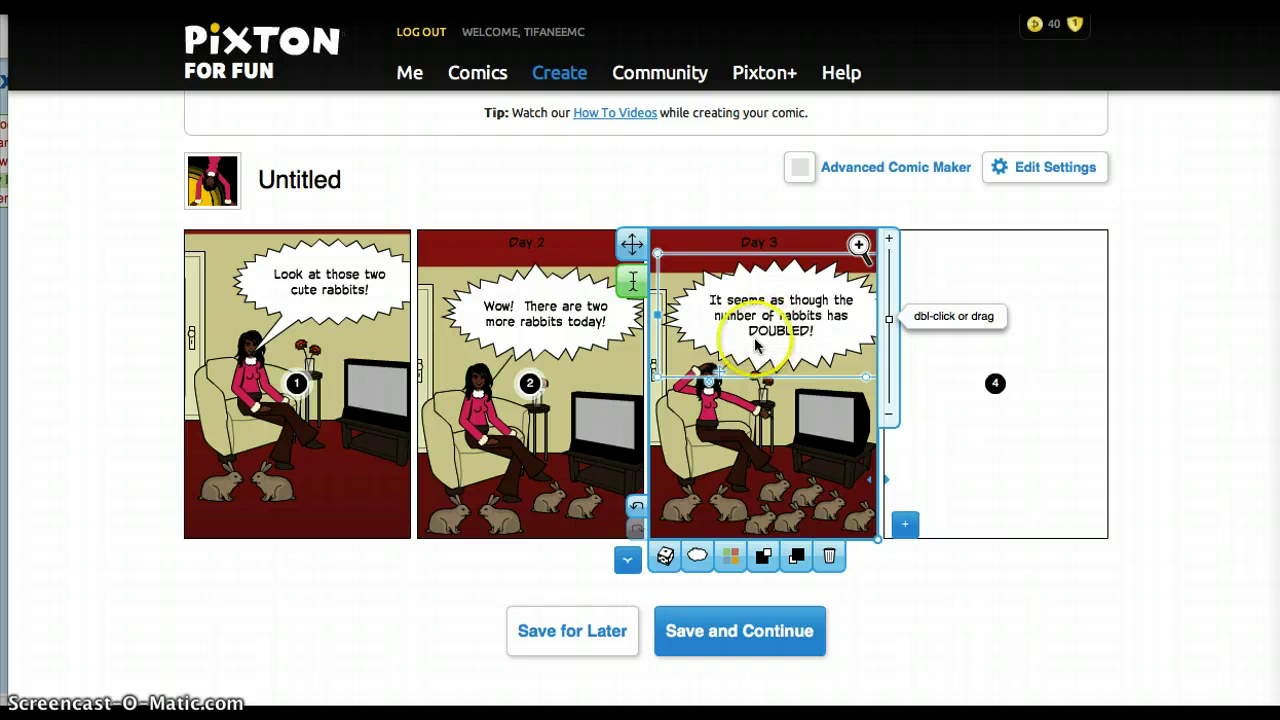
pyautogui.moveTo(718, 380); pyautogui.dragTo(708, 381)
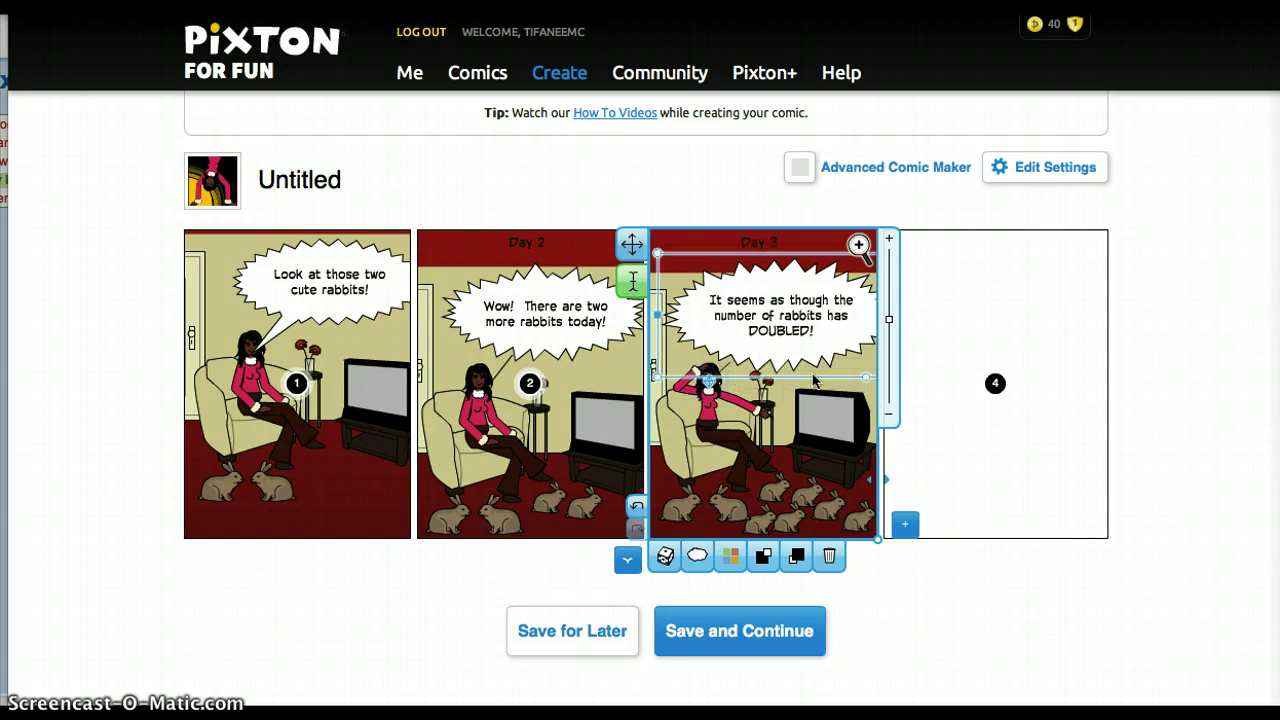
# Copy panel 3's scene into panel 4 and delete the copied speech bubble.
pyautogui.click(955, 344)
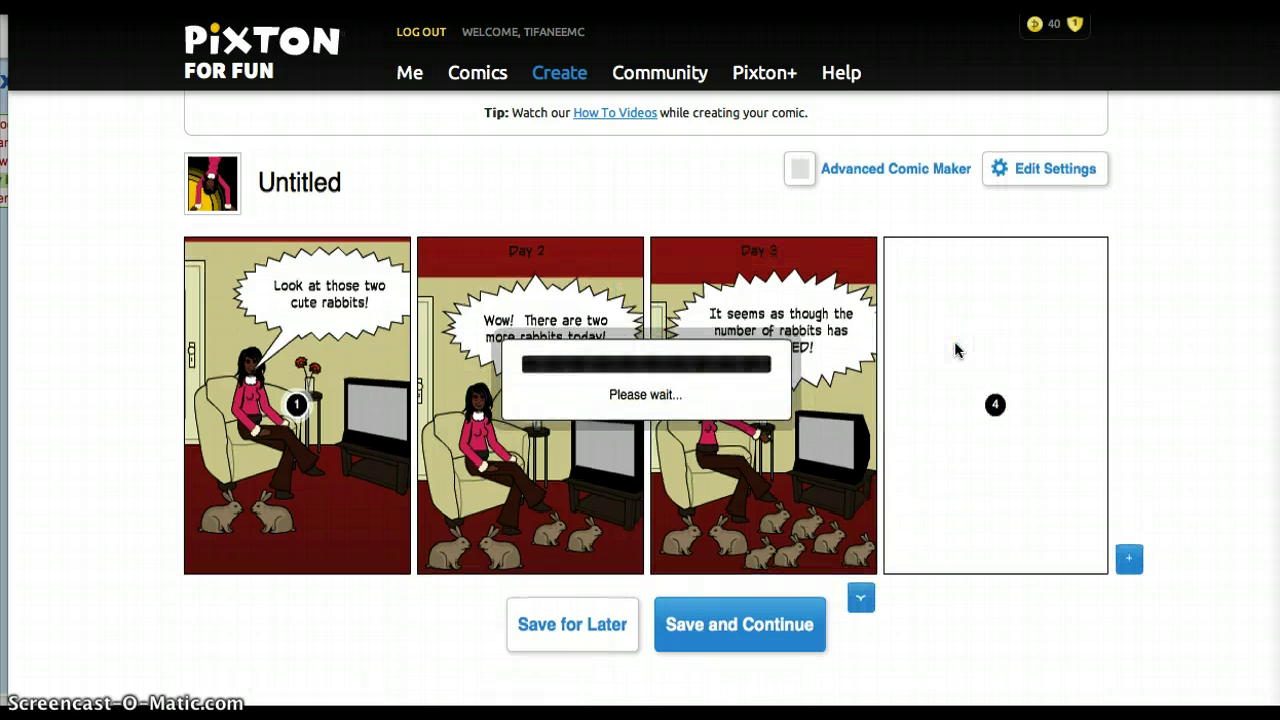
pyautogui.click(950, 318)
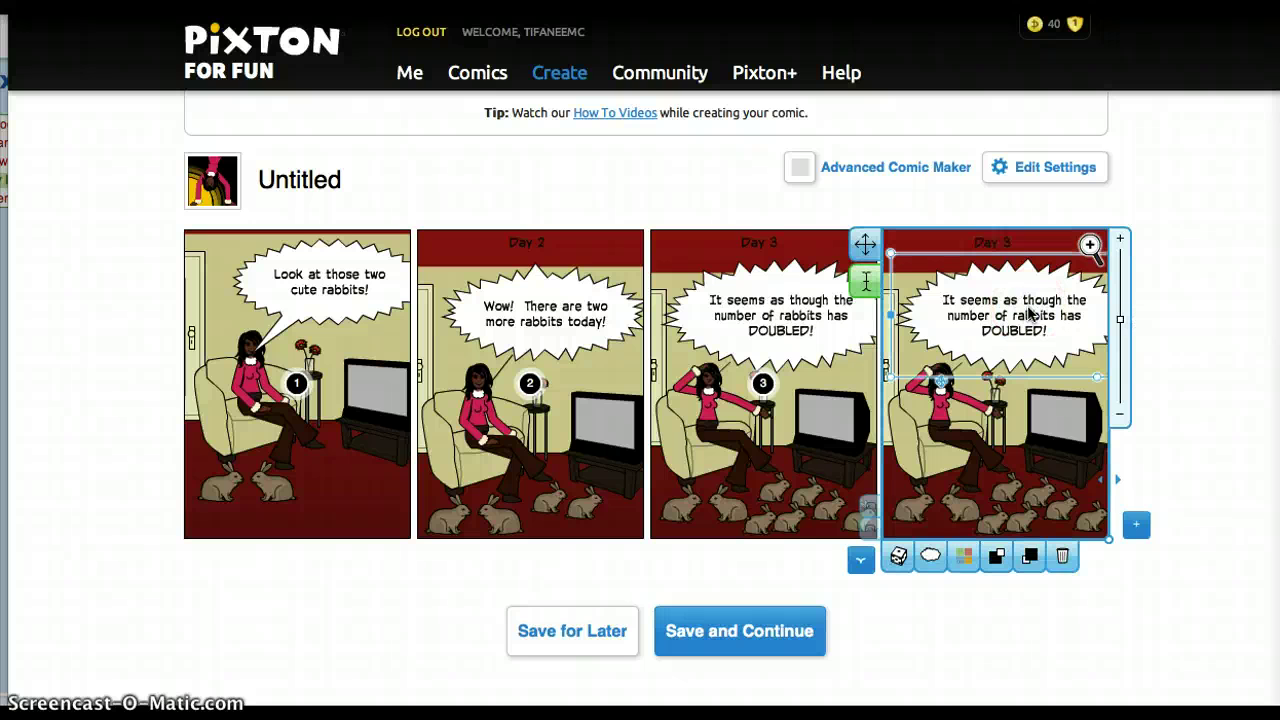
pyautogui.click(1049, 457)
pyautogui.click(1062, 555)
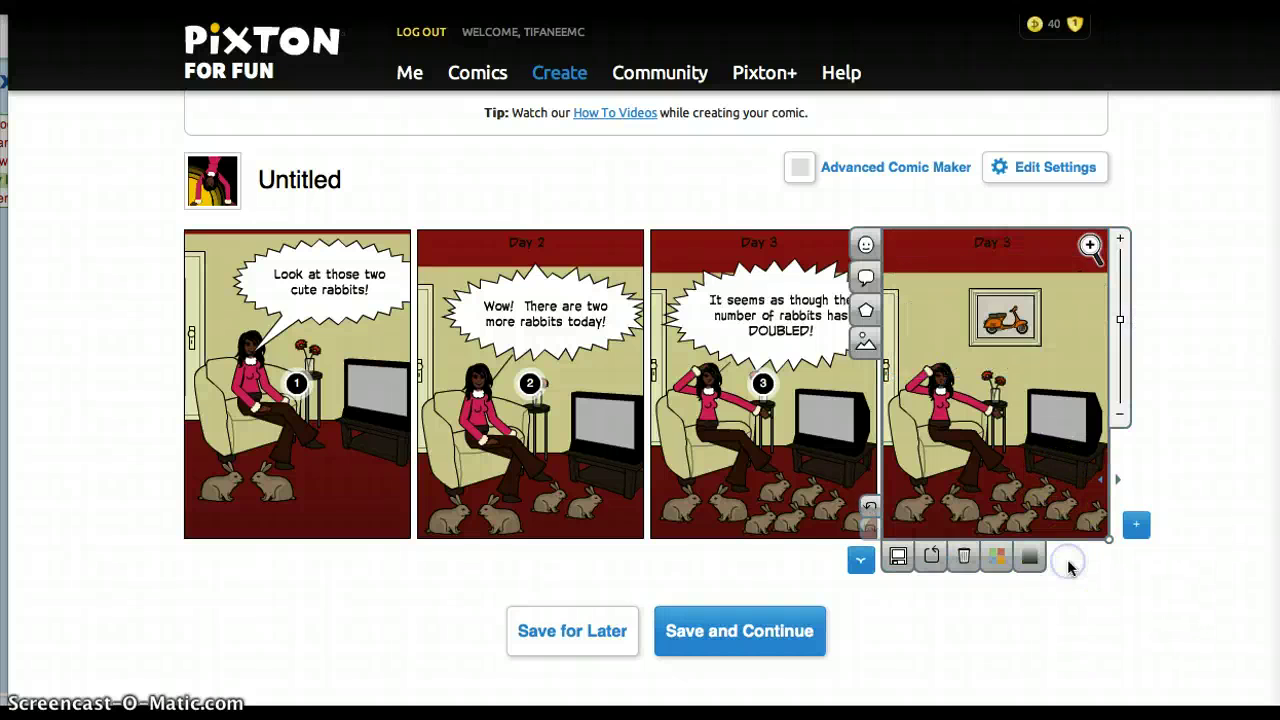
# Change the caption in panel 4 to read "Day 10".
pyautogui.click(995, 203)
pyautogui.click(994, 249)
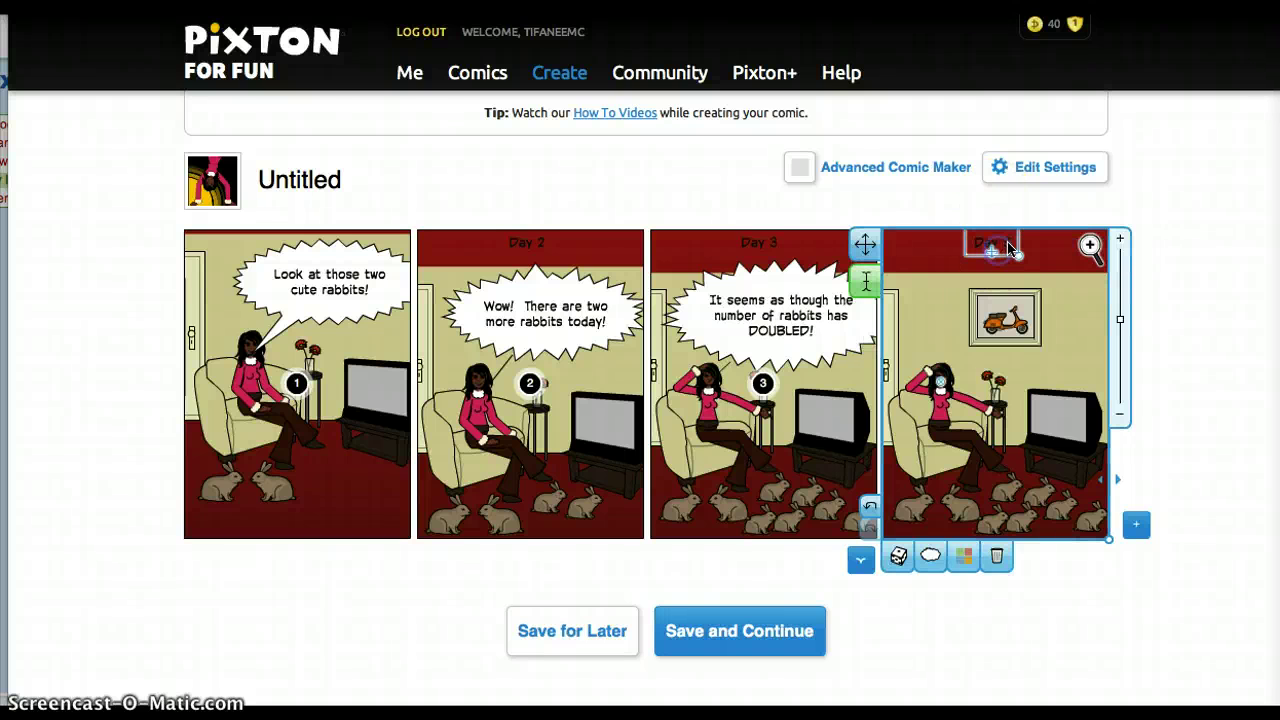
pyautogui.click(1008, 247)
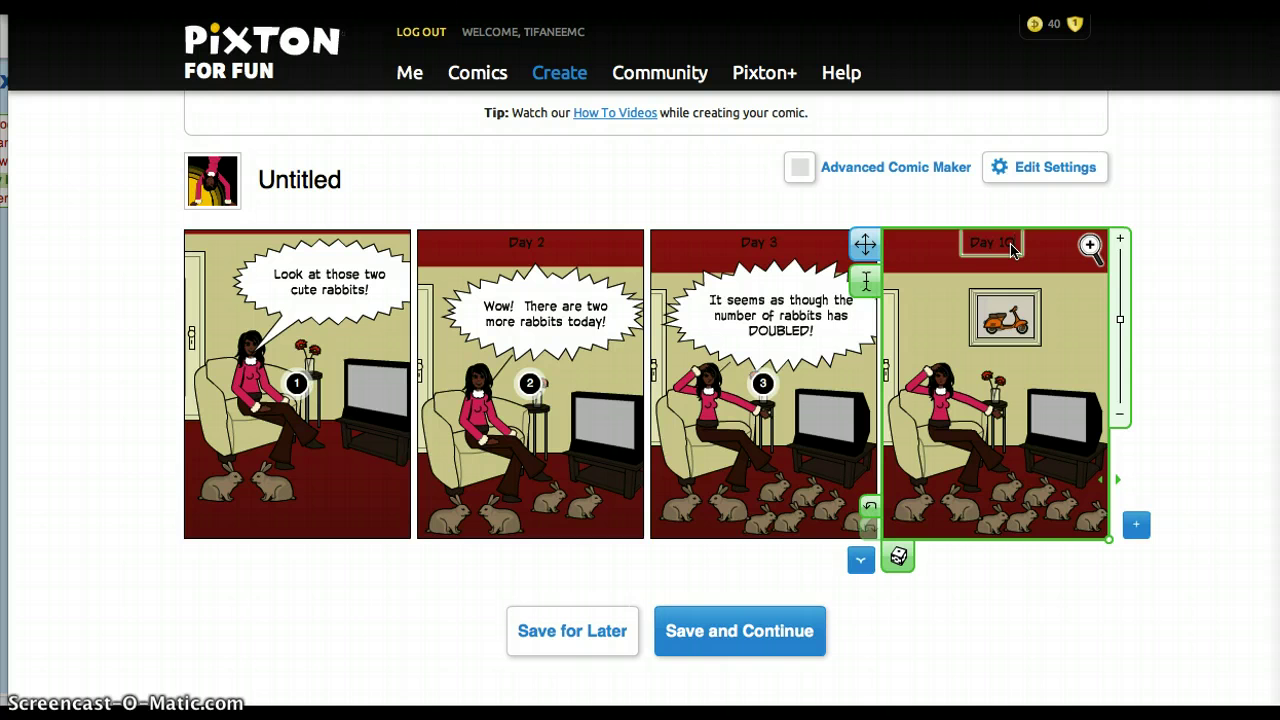
pyautogui.click(1047, 400)
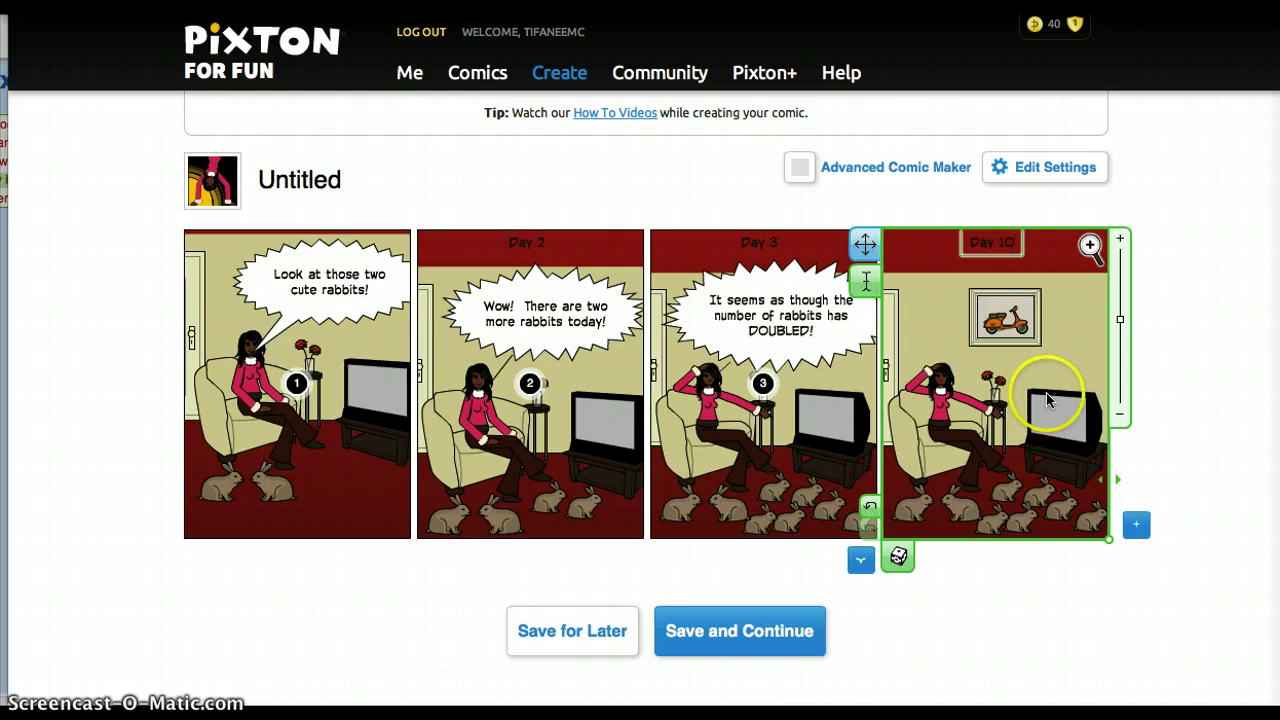
pyautogui.click(1051, 235)
pyautogui.click(1050, 240)
pyautogui.click(1020, 430)
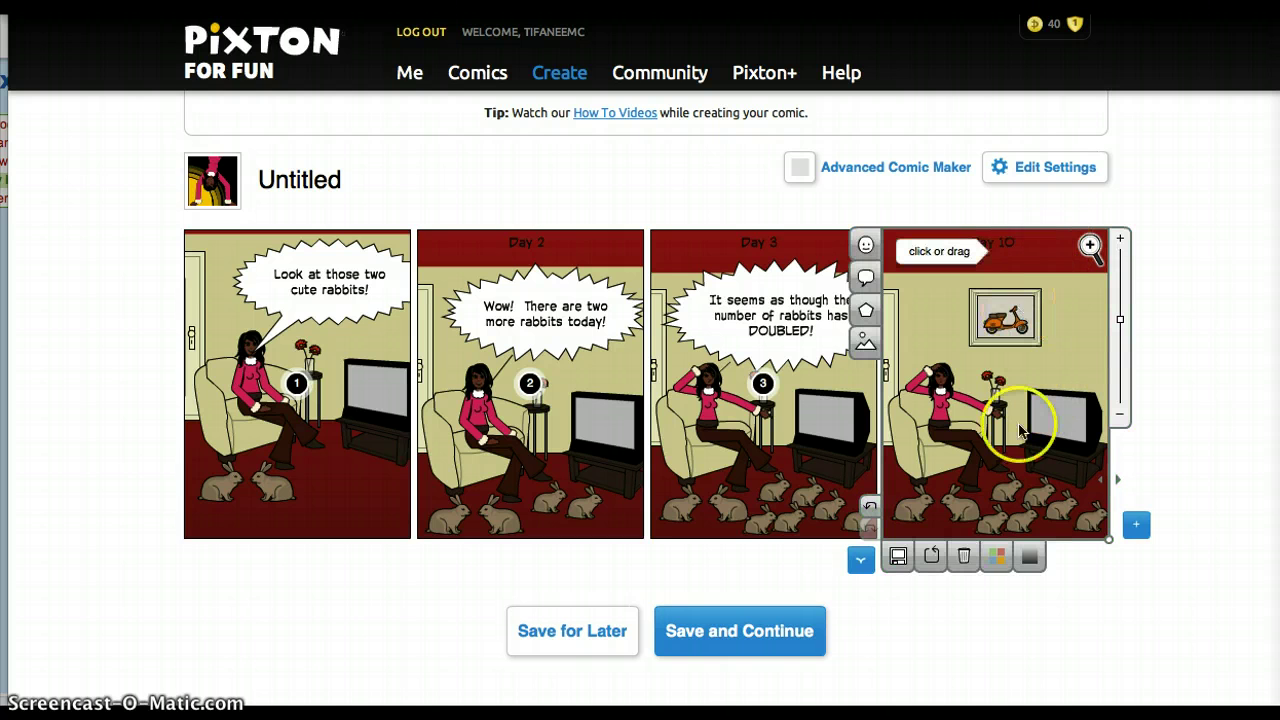
# Move three of panel 4's rabbits from the floor onto the armchair and the woman's lap.
pyautogui.moveTo(1006, 488); pyautogui.dragTo(881, 382)
pyautogui.click(1007, 487)
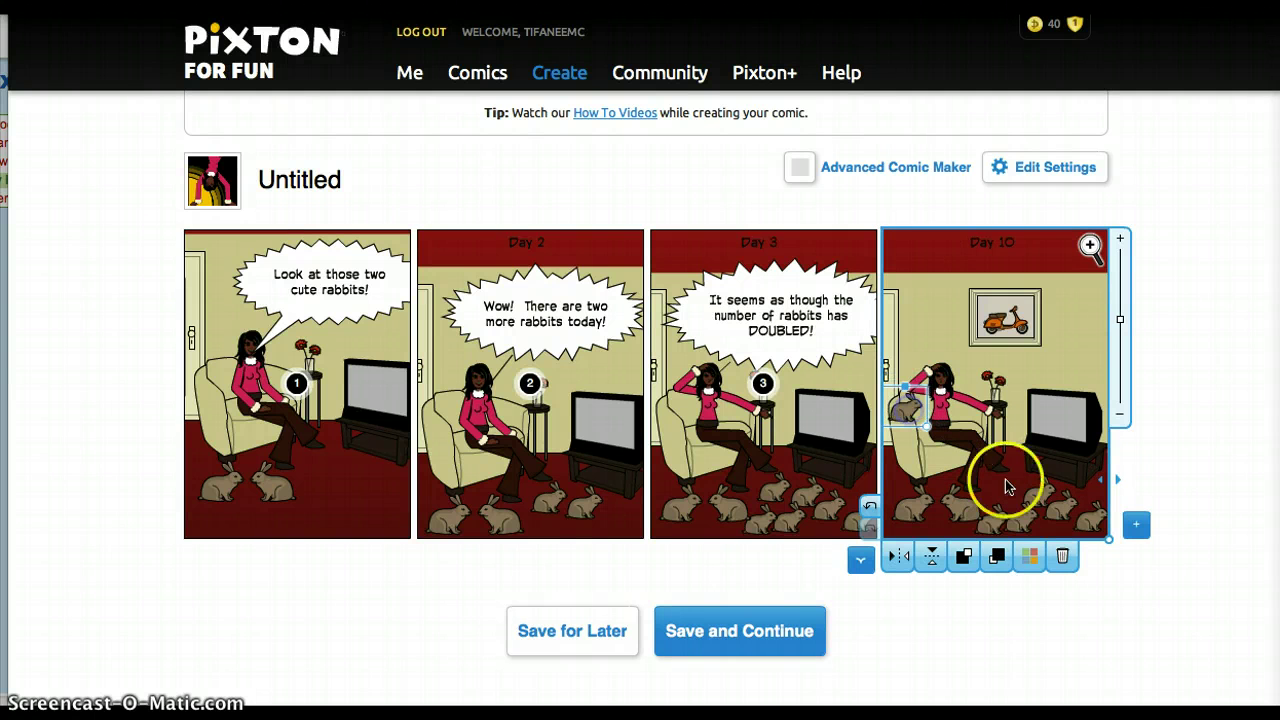
pyautogui.click(1043, 499)
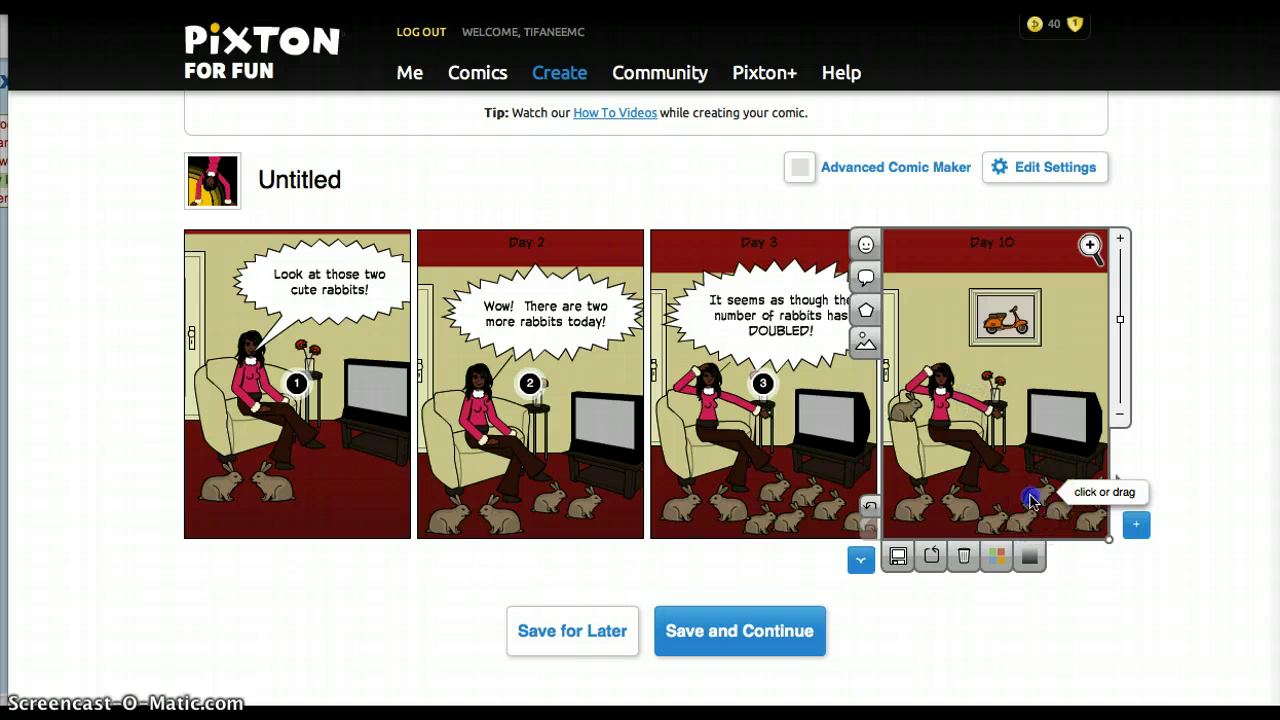
pyautogui.moveTo(1031, 500); pyautogui.dragTo(966, 419)
pyautogui.click(990, 483)
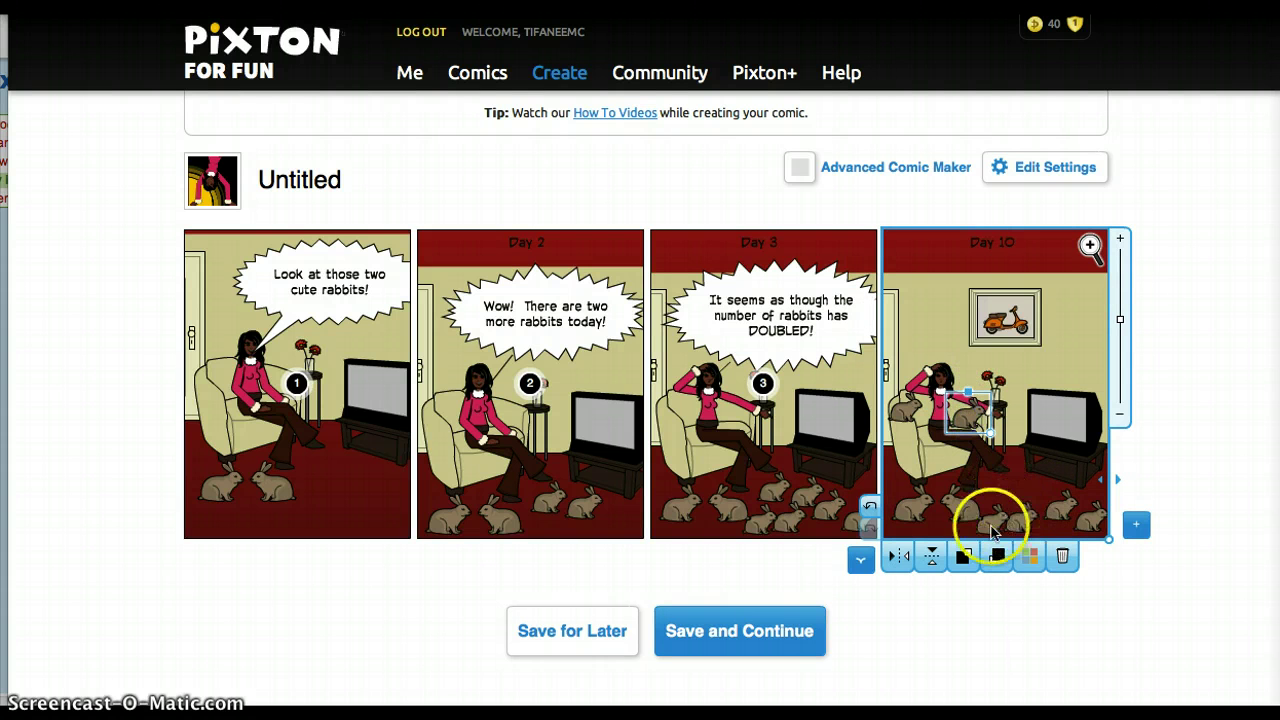
pyautogui.click(960, 490)
pyautogui.moveTo(960, 490); pyautogui.dragTo(933, 436)
# Place one floor rabbit on top of the television and another on the flower table, flipping the table rabbit horizontally.
pyautogui.click(1020, 510)
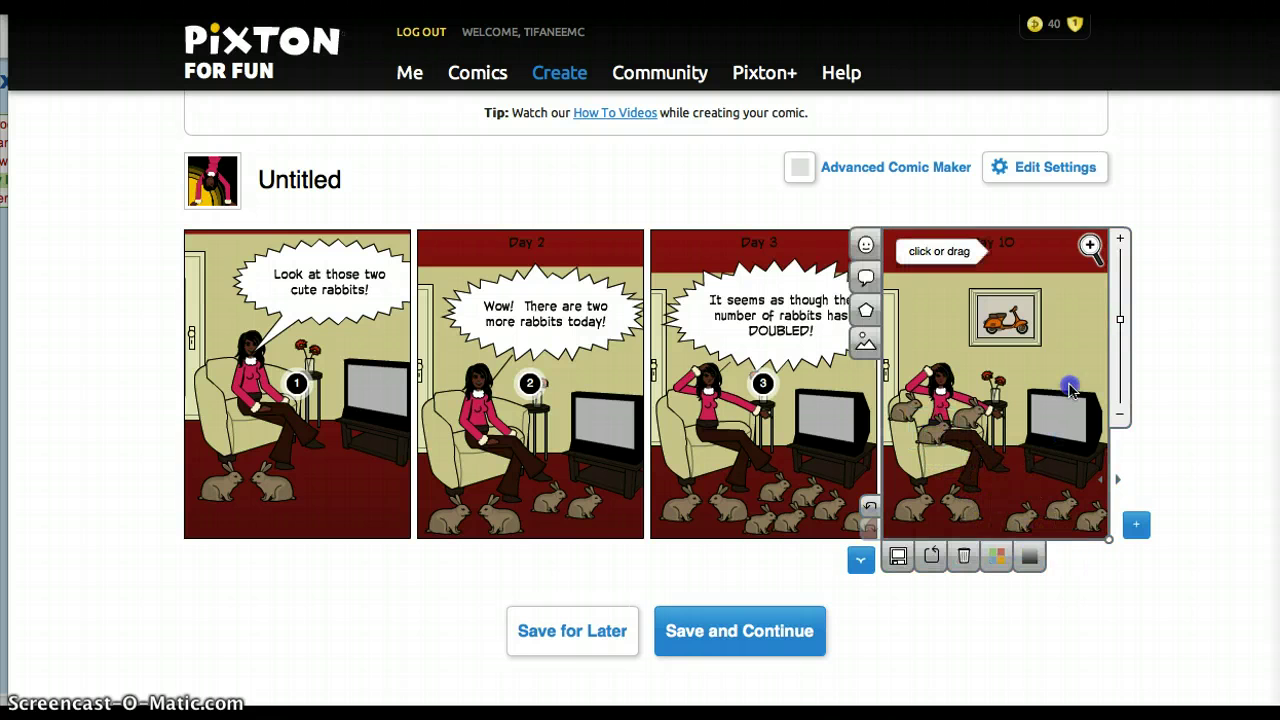
pyautogui.moveTo(1022, 505); pyautogui.dragTo(1058, 368)
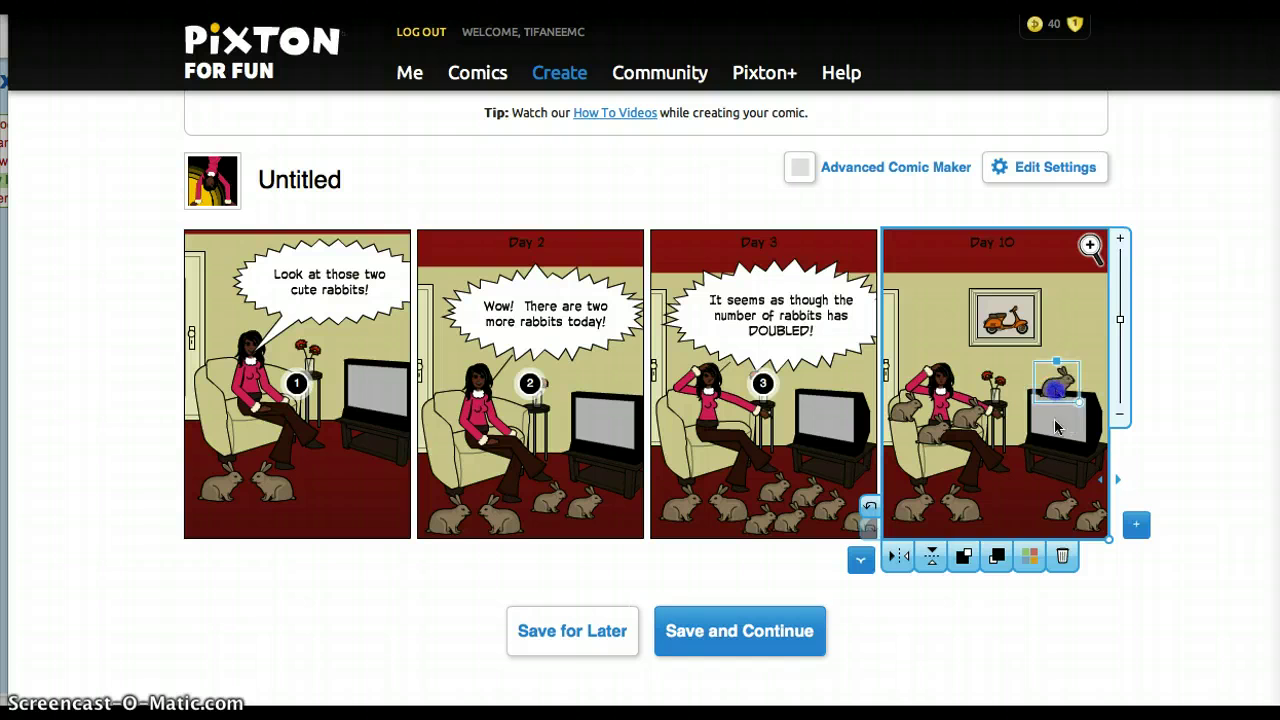
pyautogui.click(1060, 513)
pyautogui.moveTo(1057, 502); pyautogui.dragTo(997, 390)
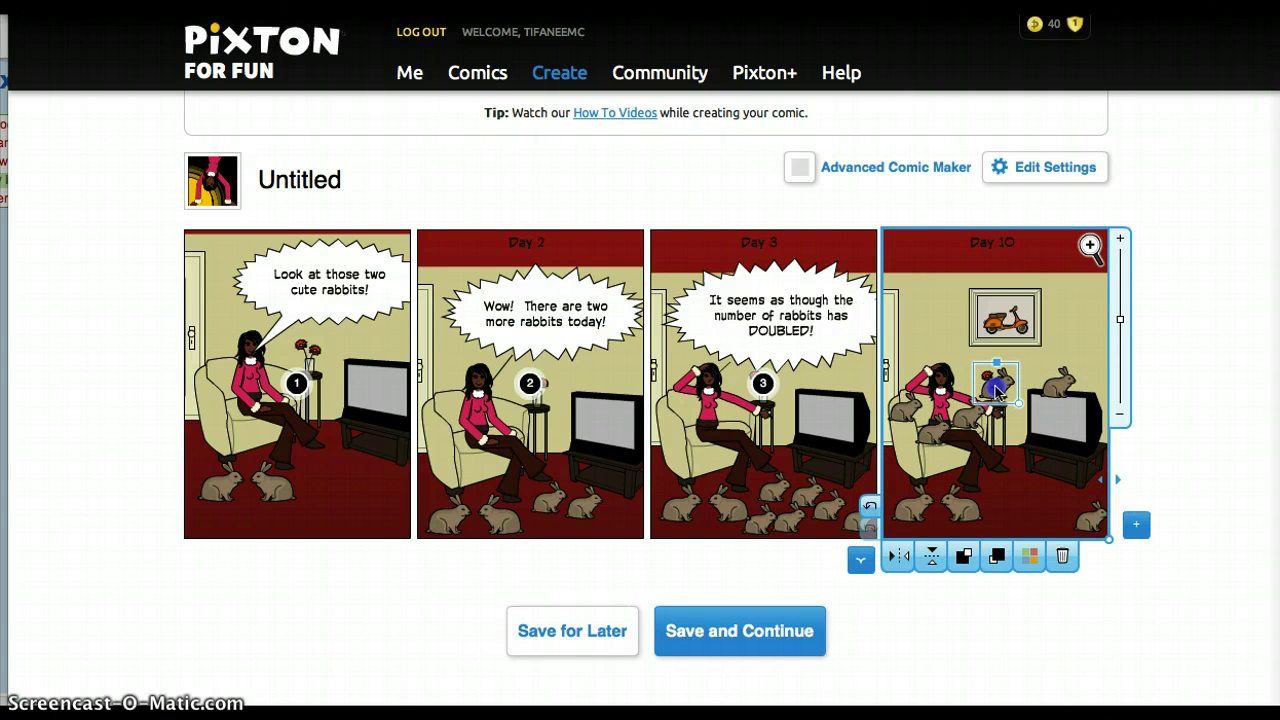
pyautogui.click(899, 556)
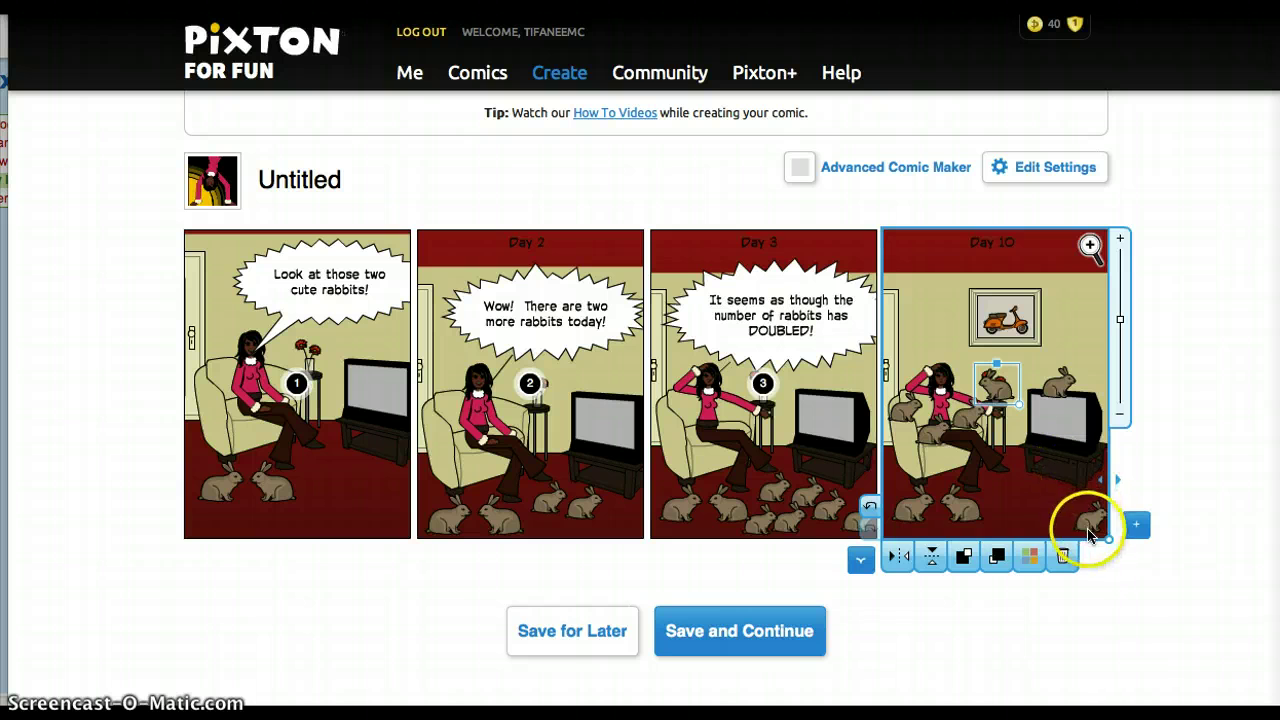
# Move two more floor rabbits into the gap between the woman's legs and the television stand.
pyautogui.click(1045, 497)
pyautogui.moveTo(1088, 515); pyautogui.dragTo(1015, 445)
pyautogui.click(963, 520)
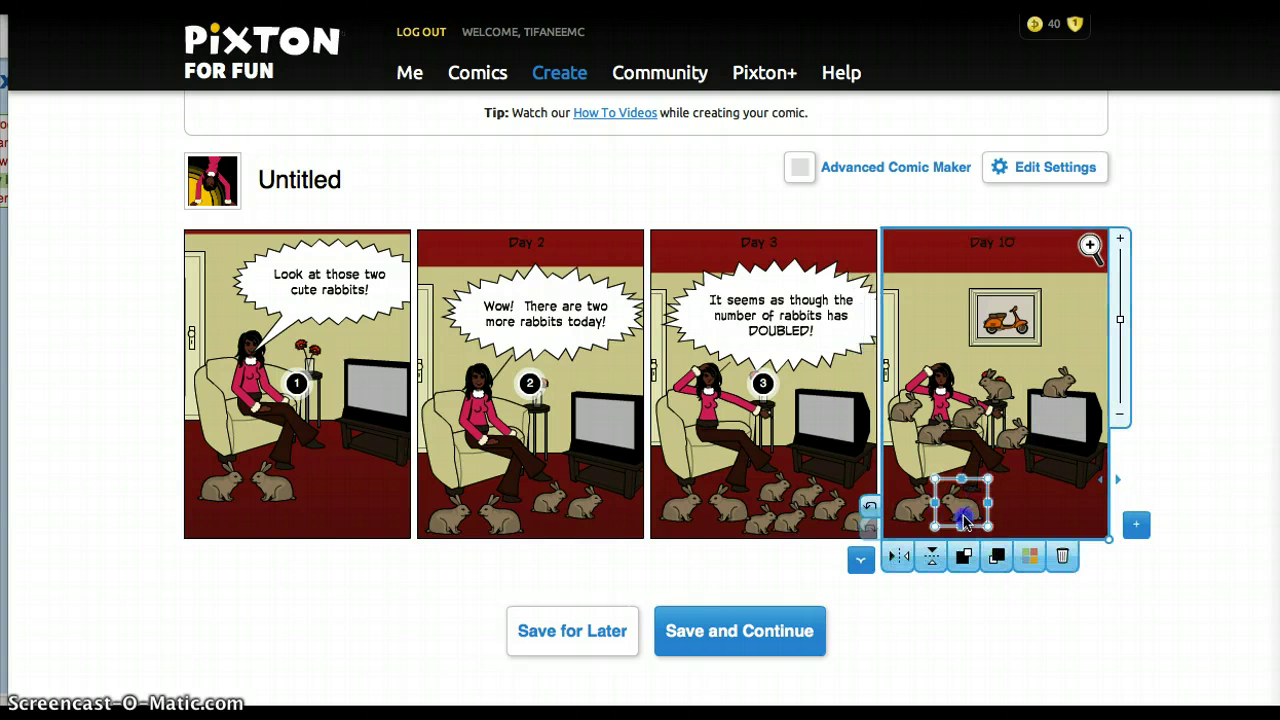
pyautogui.moveTo(987, 503); pyautogui.dragTo(1020, 462)
# Move the last floor rabbit to the armchair and send it back so it peeks out from behind the chair.
pyautogui.click(920, 506)
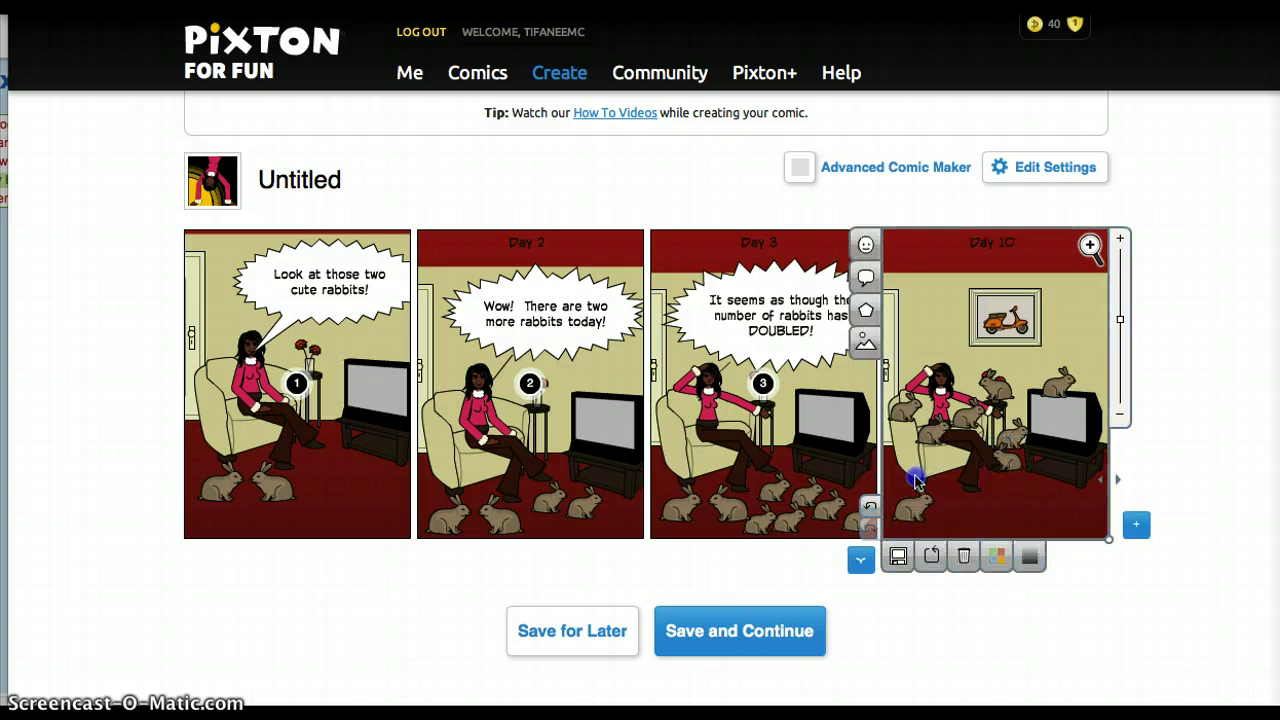
pyautogui.moveTo(918, 490); pyautogui.dragTo(908, 448)
pyautogui.click(965, 555)
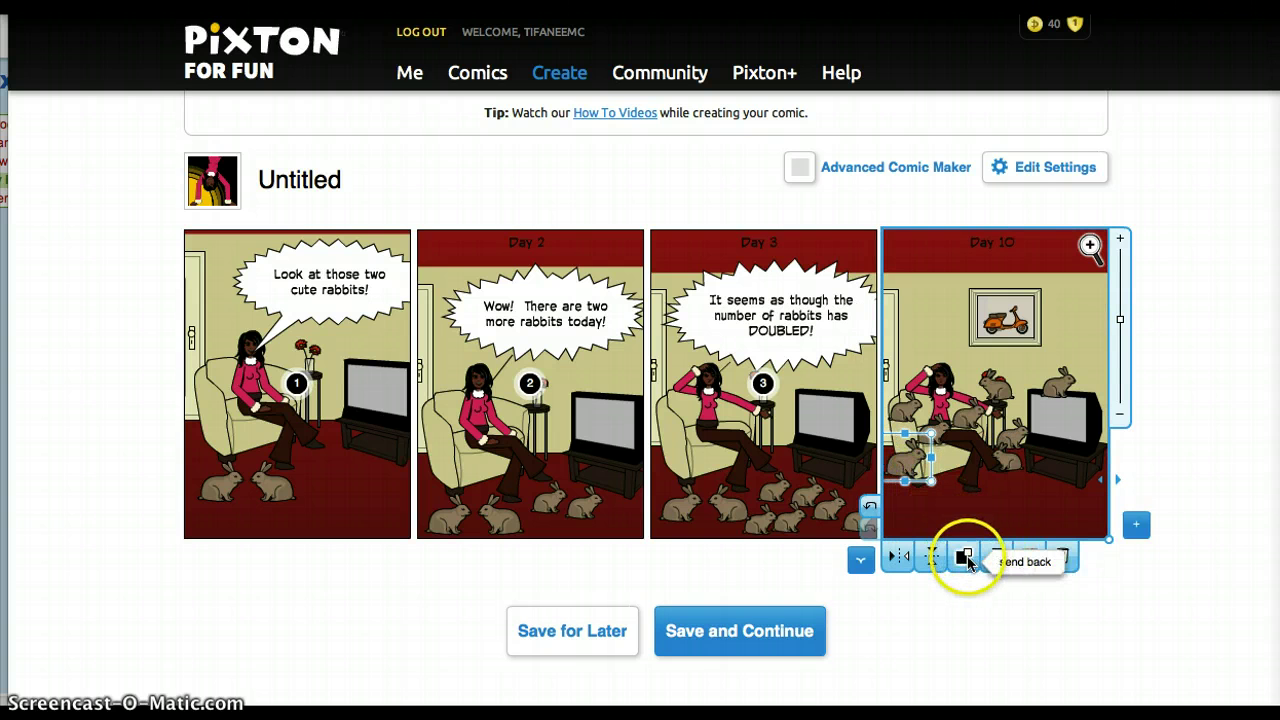
pyautogui.click(965, 556)
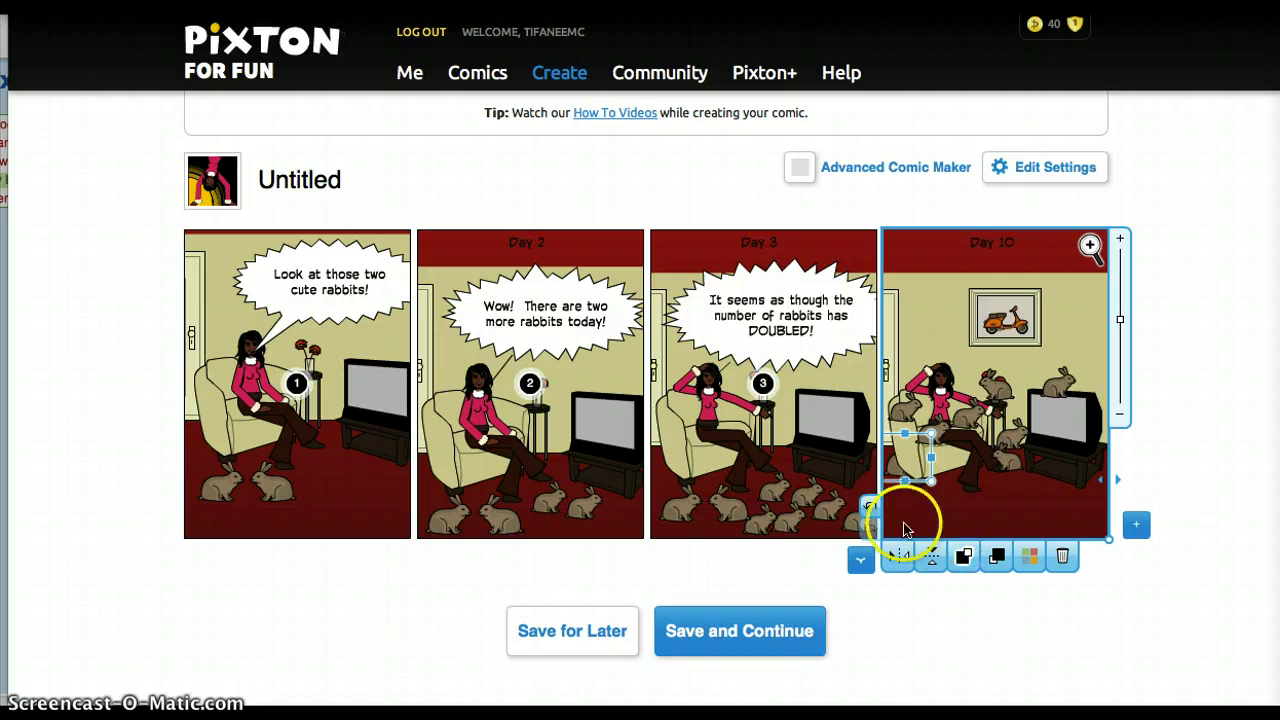
pyautogui.click(899, 472)
pyautogui.click(895, 473)
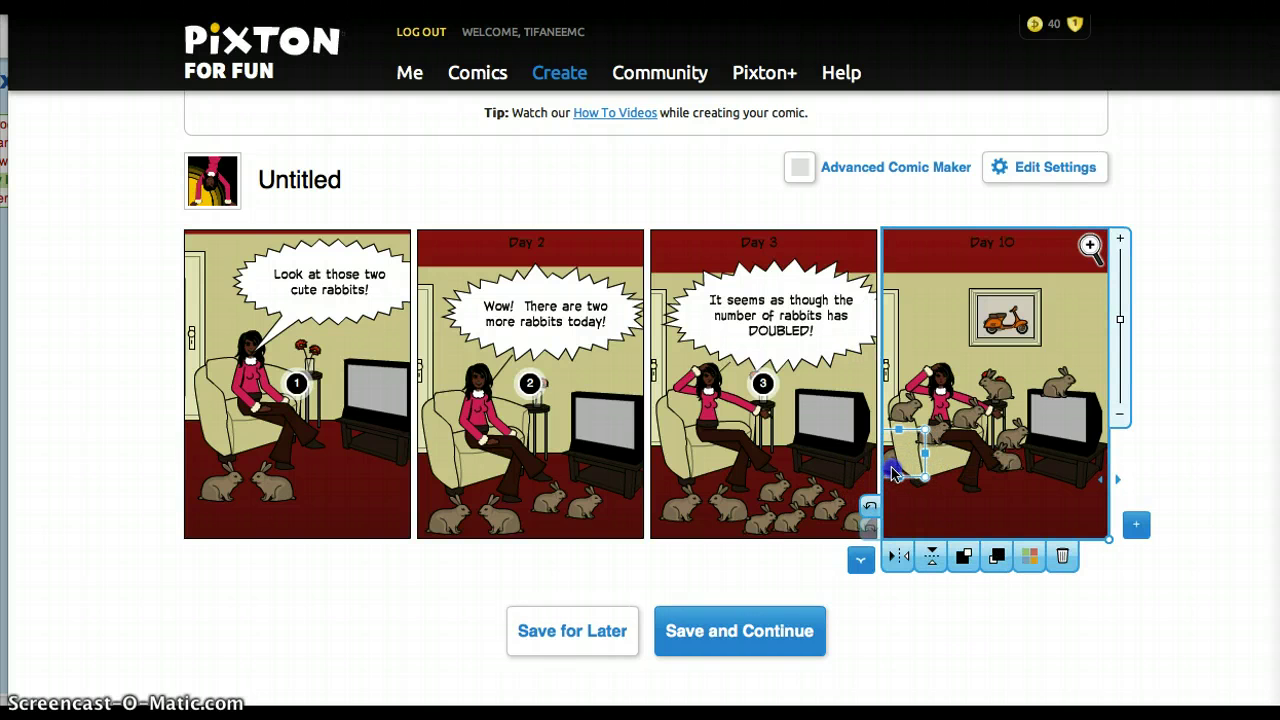
pyautogui.click(955, 458)
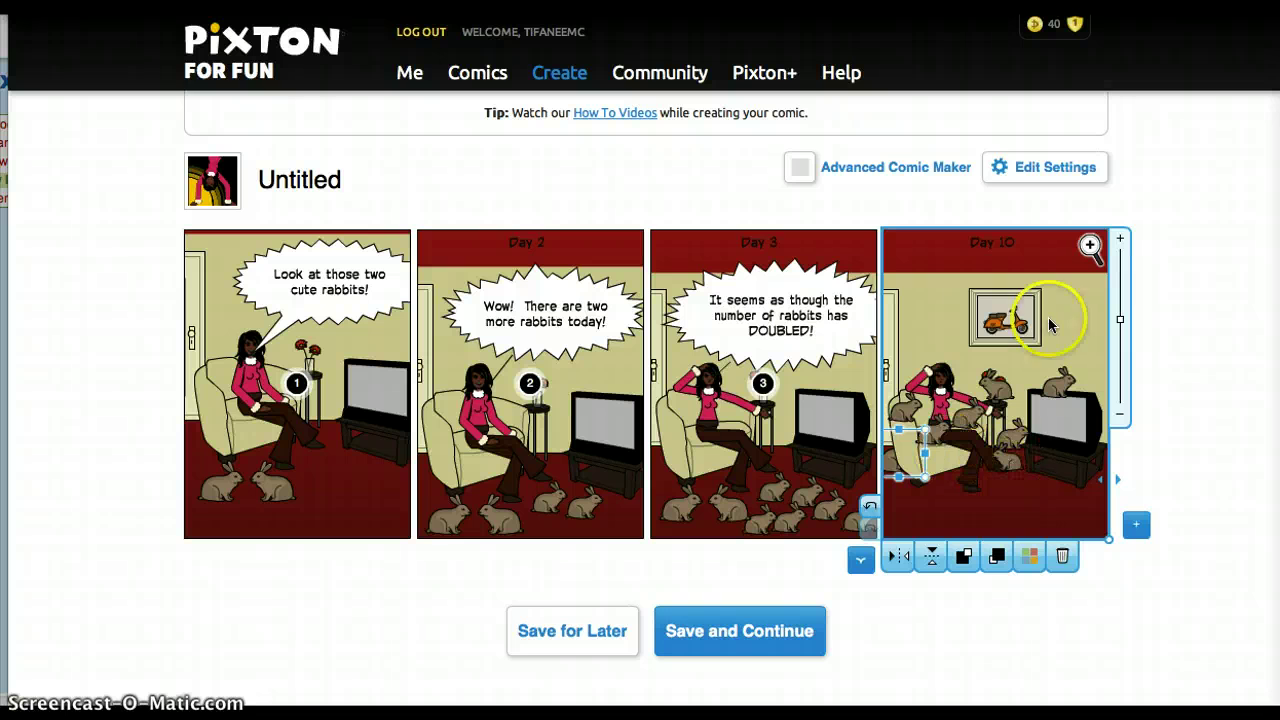
# Shift panel 4's scene to bring in the whole door, and place a copy of the television rabbit on the floor in front of it.
pyautogui.click(1042, 513)
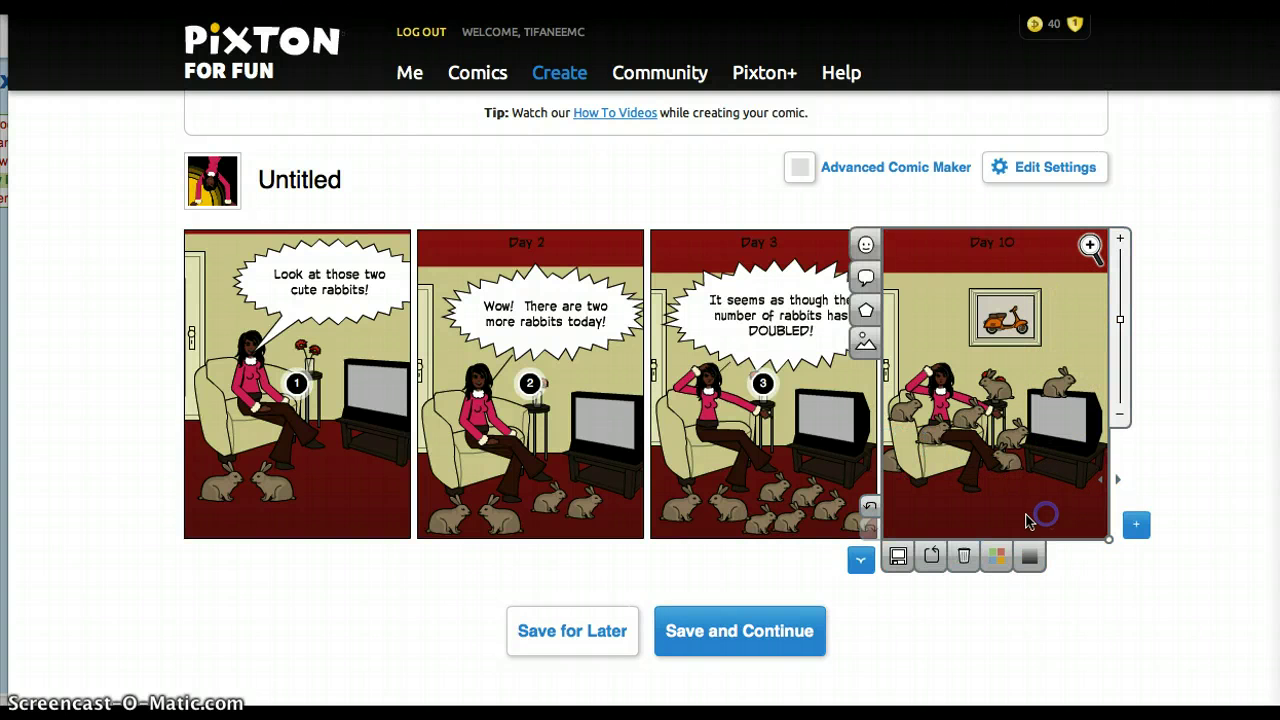
pyautogui.moveTo(1050, 519)
pyautogui.mouseDown()
pyautogui.moveTo(1031, 523)
pyautogui.moveTo(1058, 524)
pyautogui.mouseUp()
pyautogui.click(1091, 396)
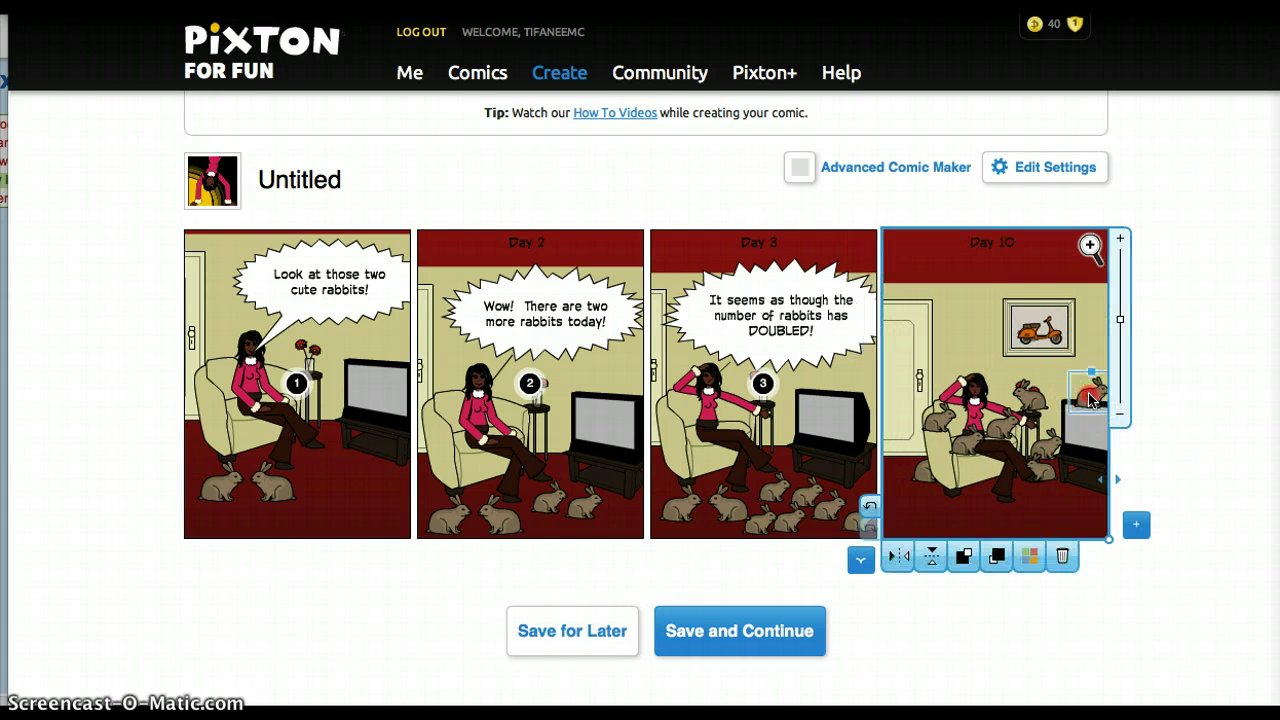
pyautogui.rightClick(1091, 399)
pyautogui.click(1073, 404)
pyautogui.moveTo(1075, 404); pyautogui.dragTo(898, 460)
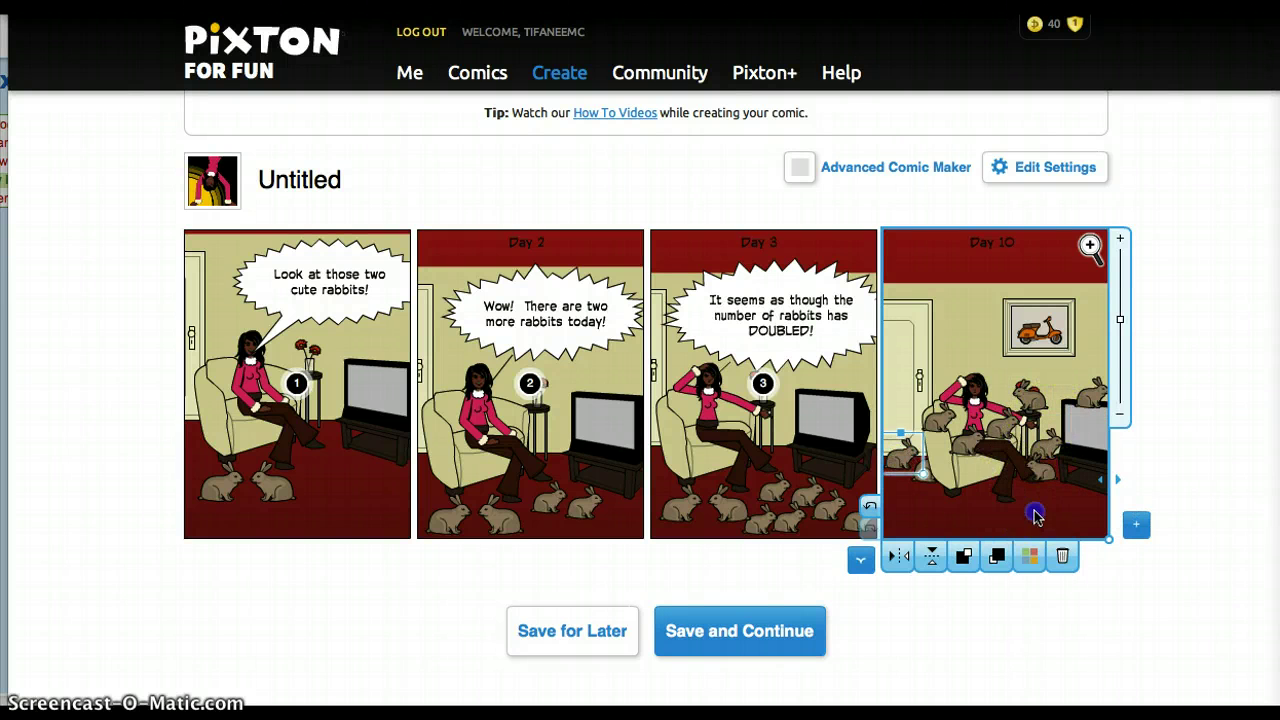
# Zoom panel 4 in on the woman to level 62 and move the "Day 10" caption clear of the picture frame.
pyautogui.click(1032, 512)
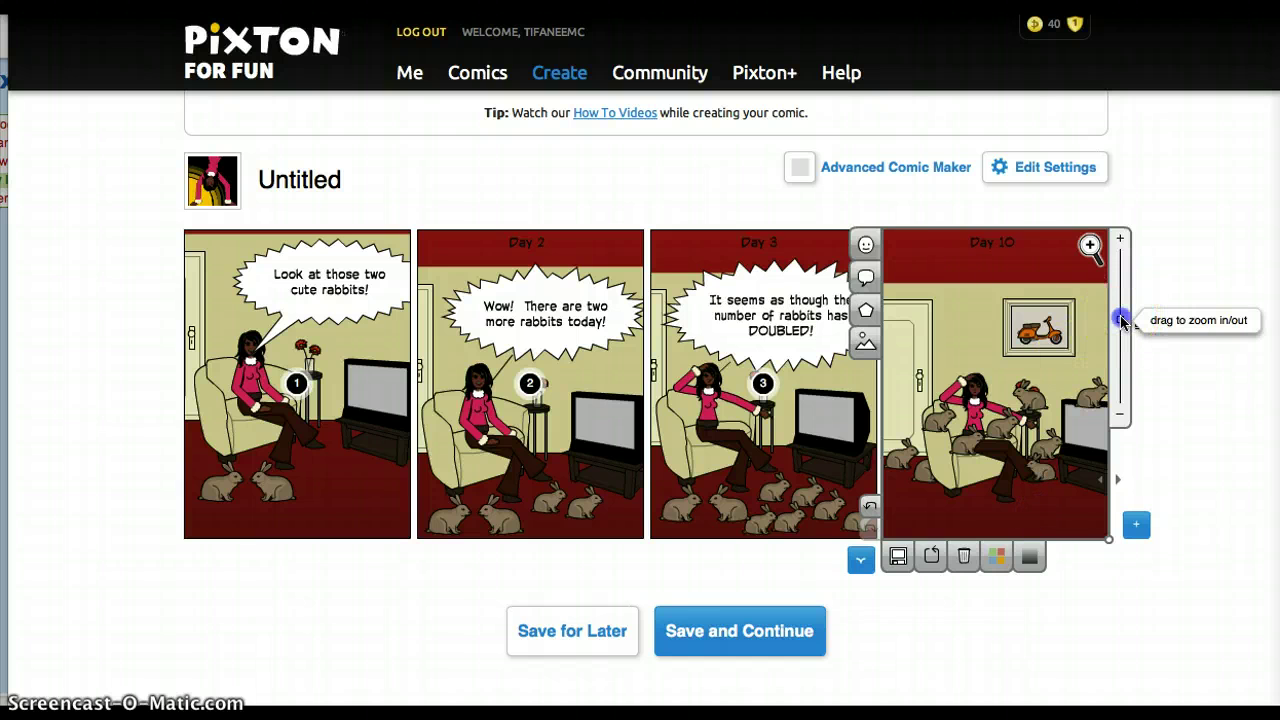
pyautogui.moveTo(1121, 319); pyautogui.dragTo(1121, 310)
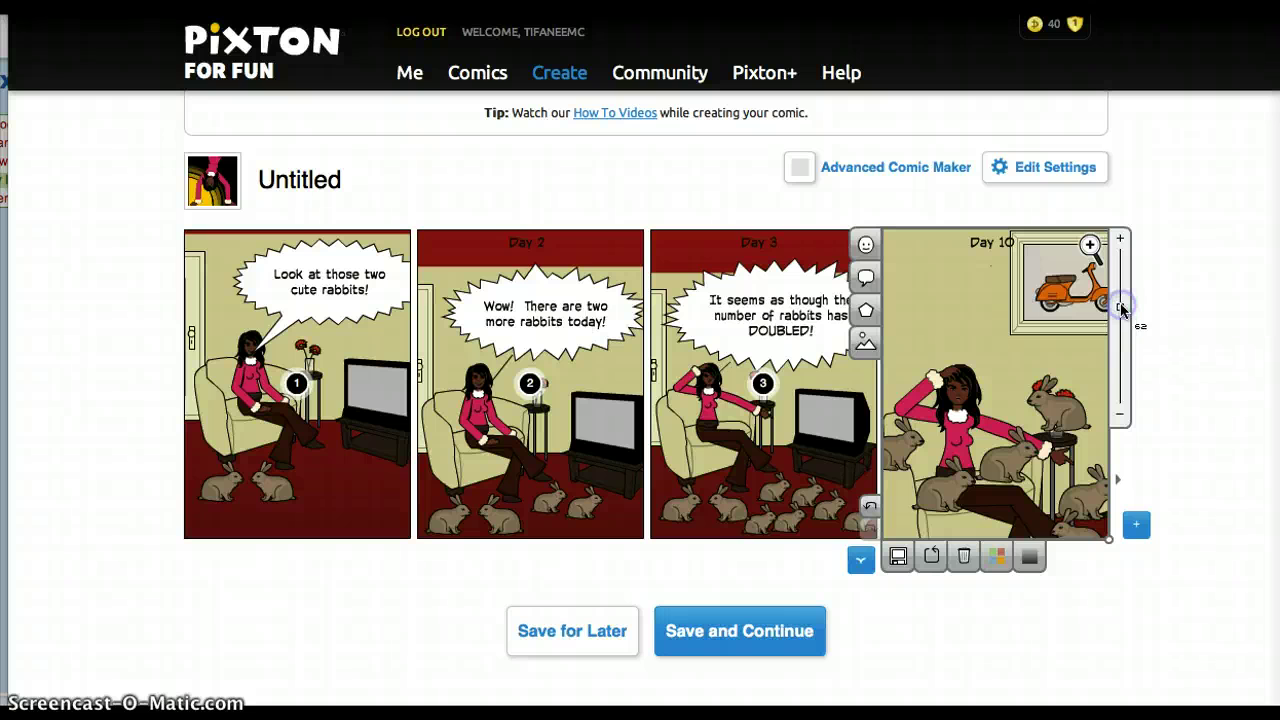
pyautogui.click(990, 244)
pyautogui.moveTo(977, 249); pyautogui.dragTo(966, 250)
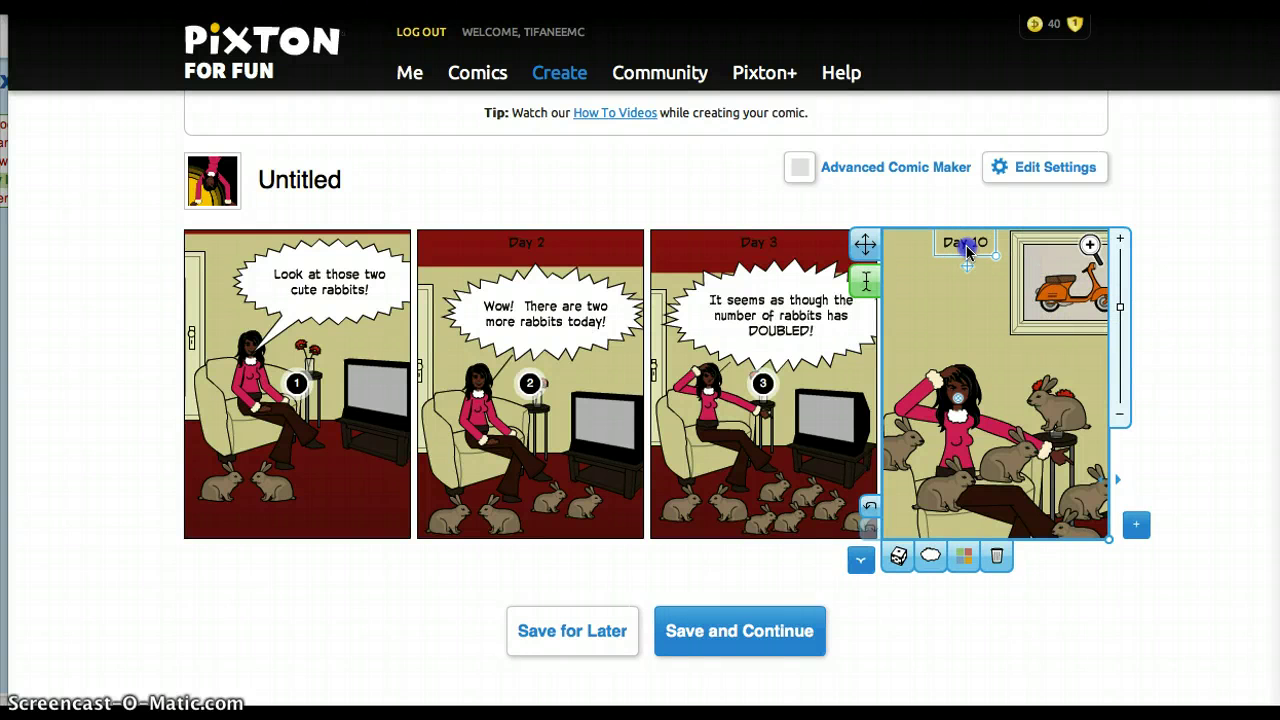
# Repose the woman in panel 4 so her outstretched arm is raised and both hands hold the front of her head.
pyautogui.click(995, 430)
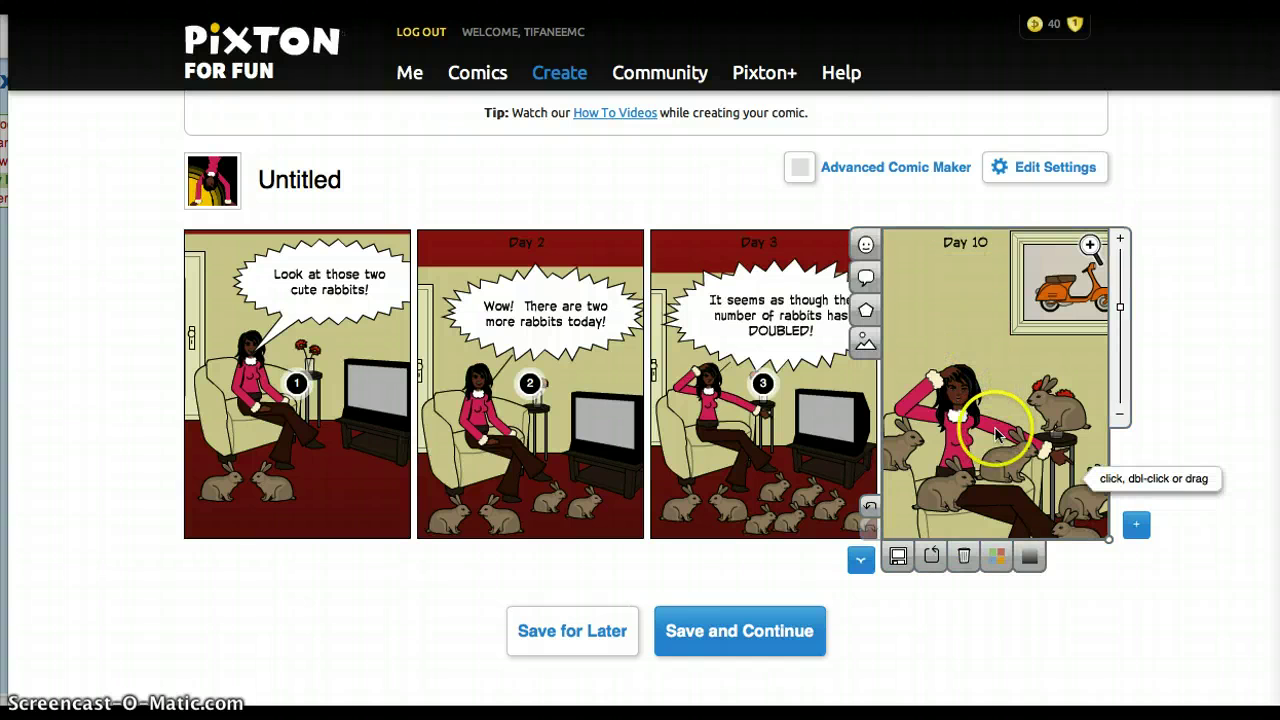
pyautogui.click(867, 292)
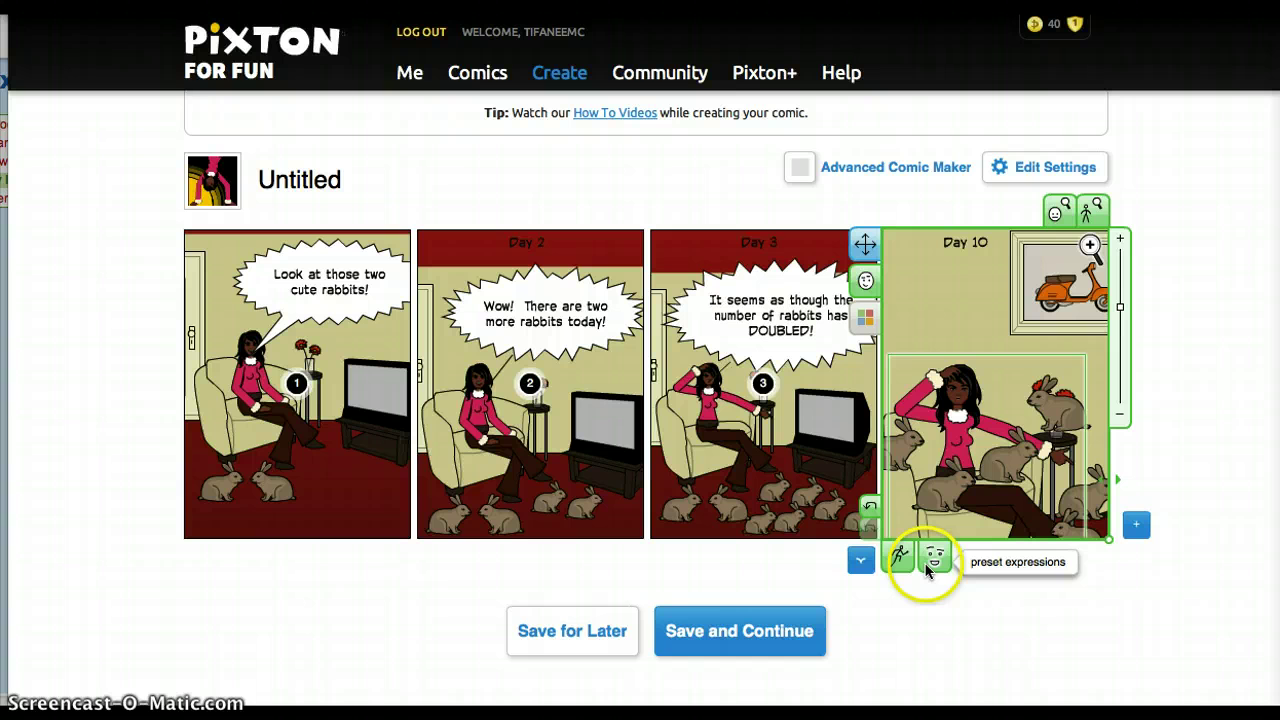
pyautogui.click(998, 442)
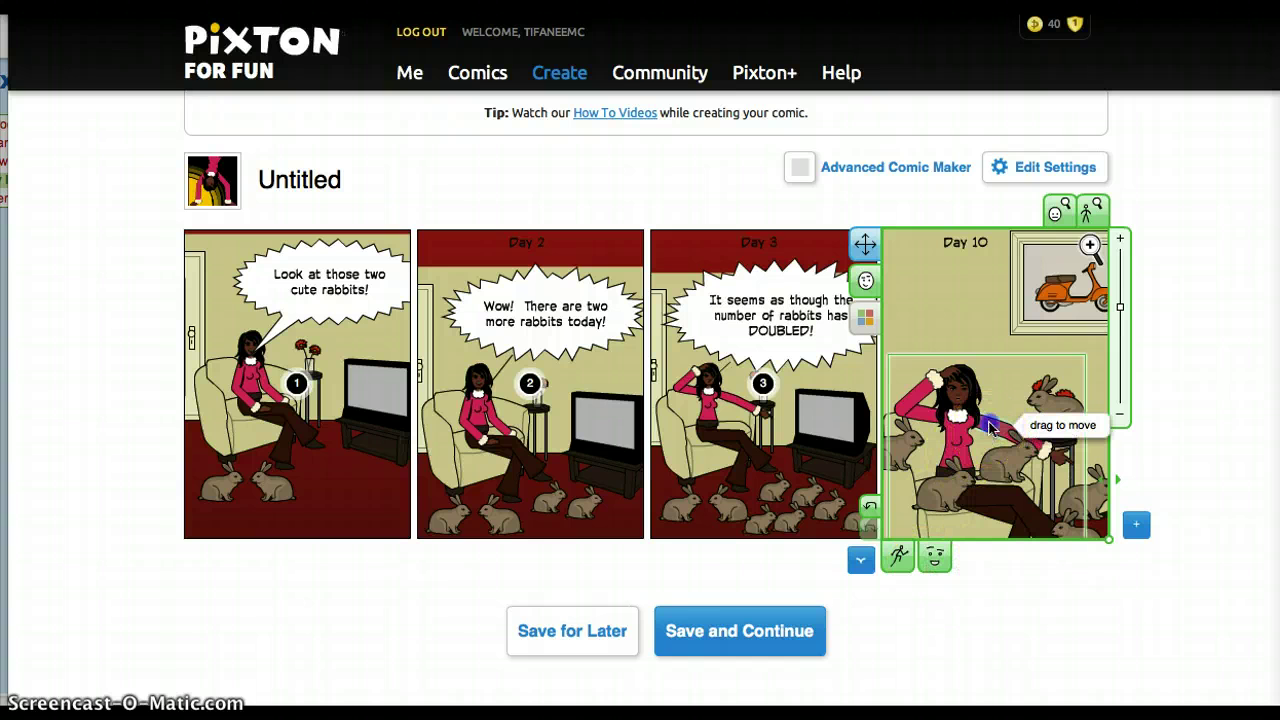
pyautogui.moveTo(990, 427); pyautogui.dragTo(1247, 466)
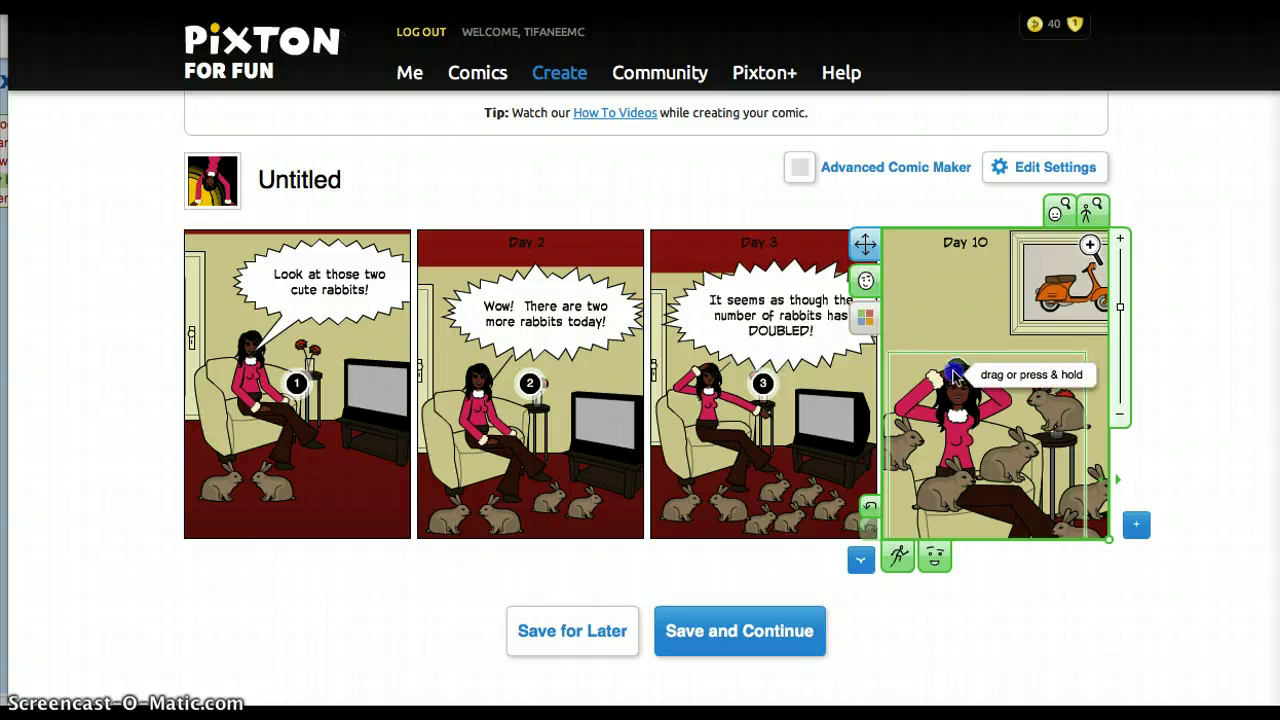
pyautogui.click(1133, 456)
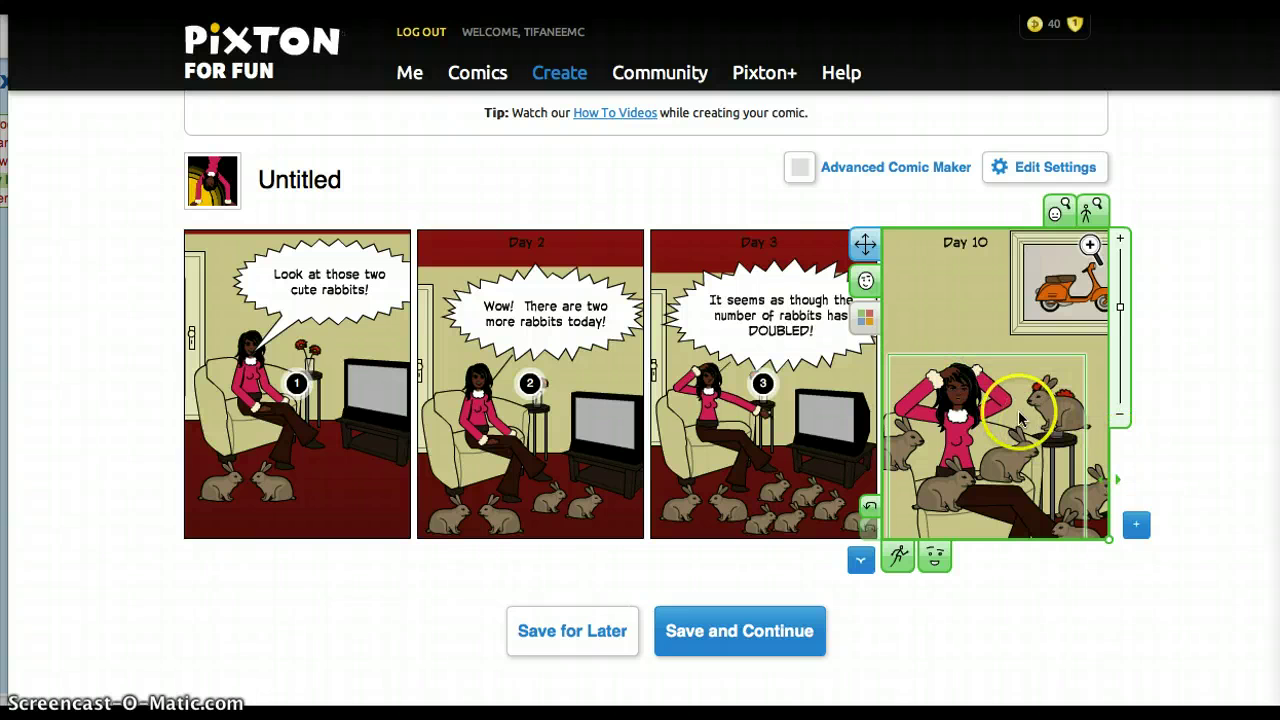
# Tilt the woman's head down in panel 4 and lower her crossed leg in front of the armchair.
pyautogui.click(955, 400)
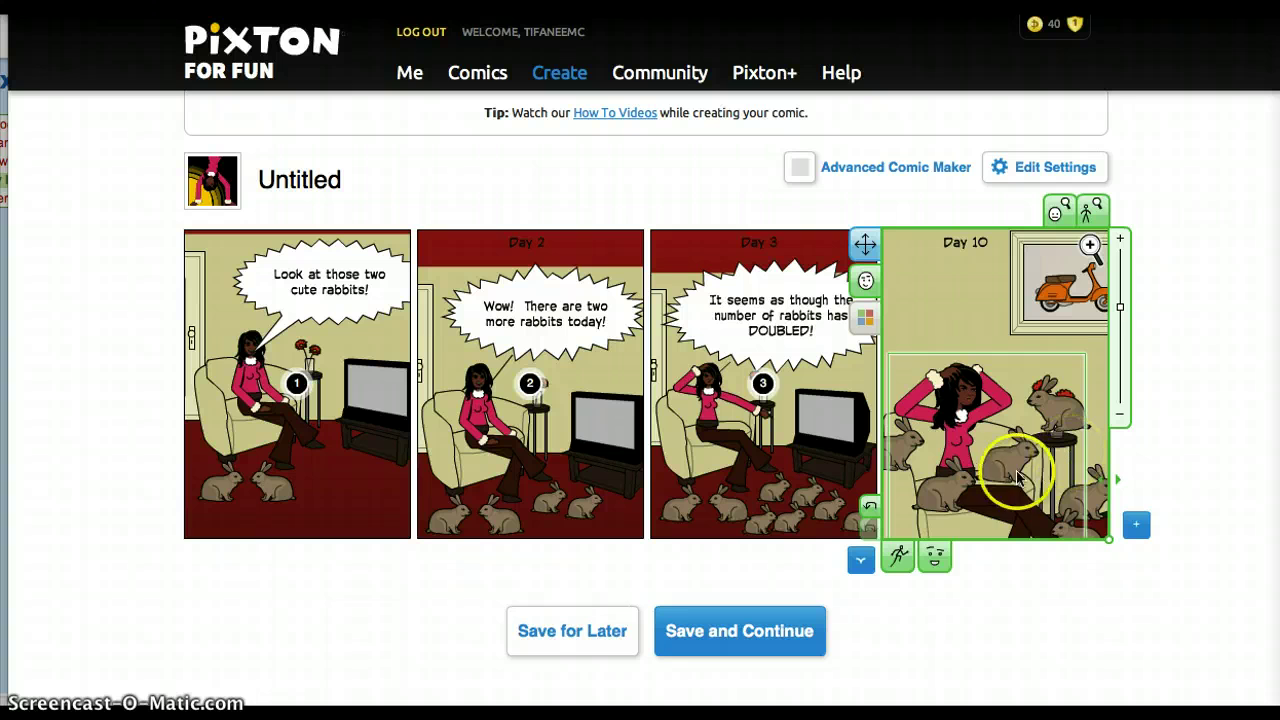
pyautogui.click(985, 508)
pyautogui.moveTo(985, 508); pyautogui.dragTo(1006, 533)
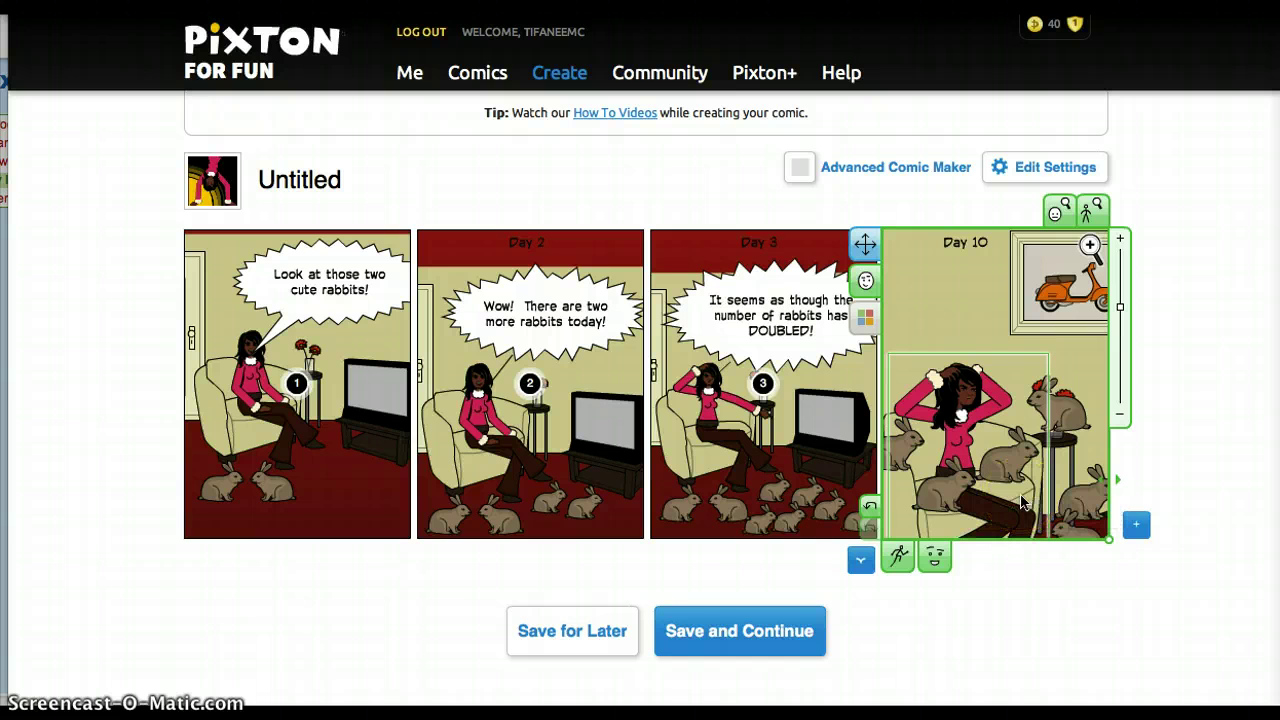
pyautogui.click(963, 322)
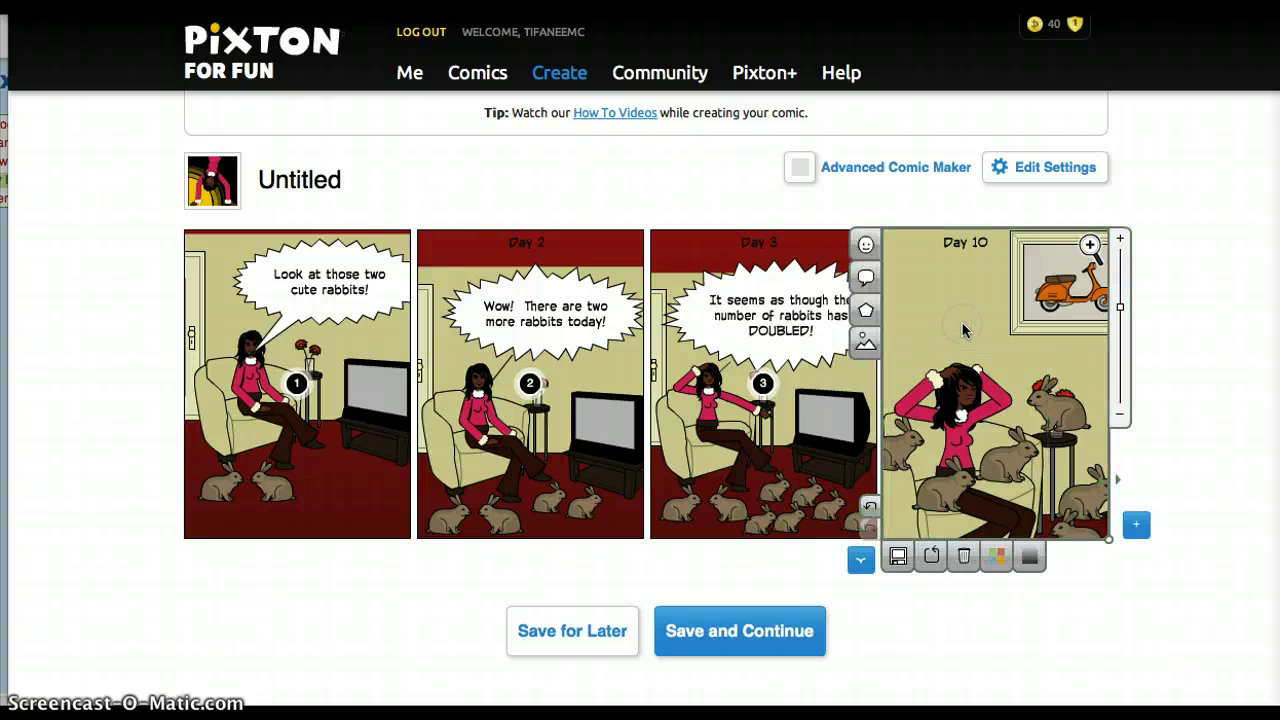
# Add a speech bubble above the woman's head in panel 4 and change its shape to the borderless text style.
pyautogui.click(865, 280)
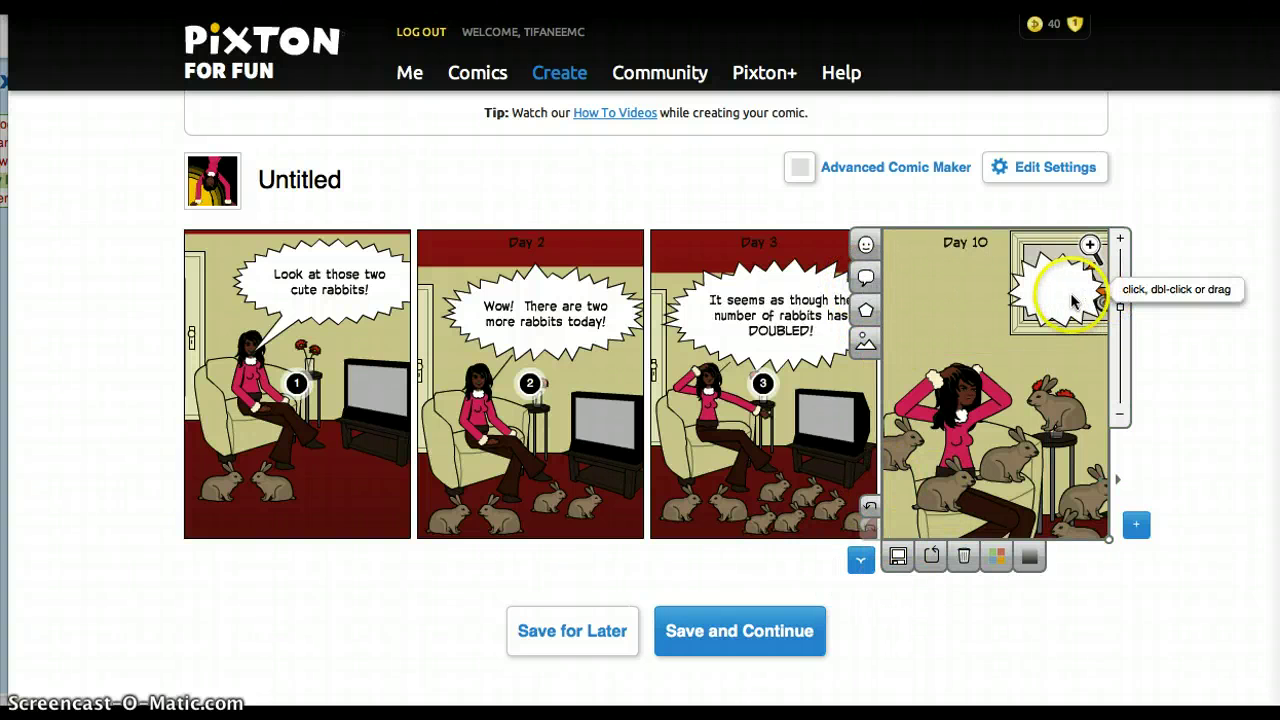
pyautogui.moveTo(1072, 300); pyautogui.dragTo(958, 316)
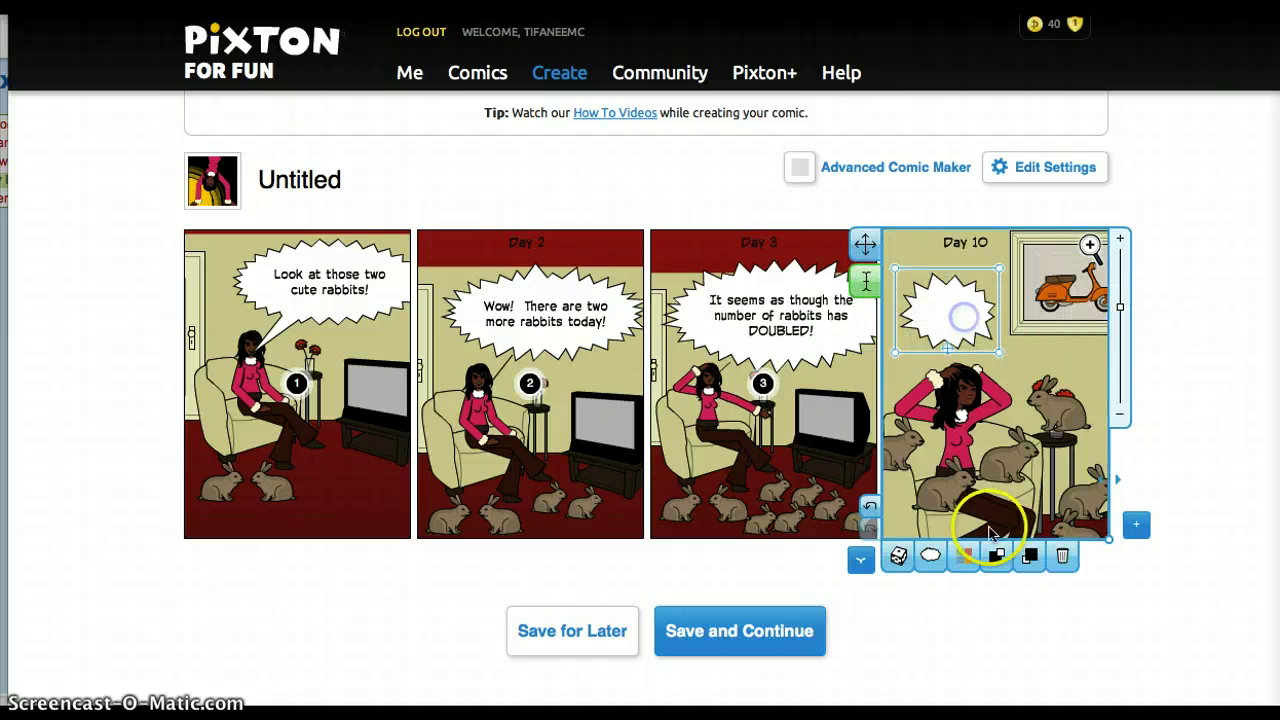
pyautogui.click(930, 556)
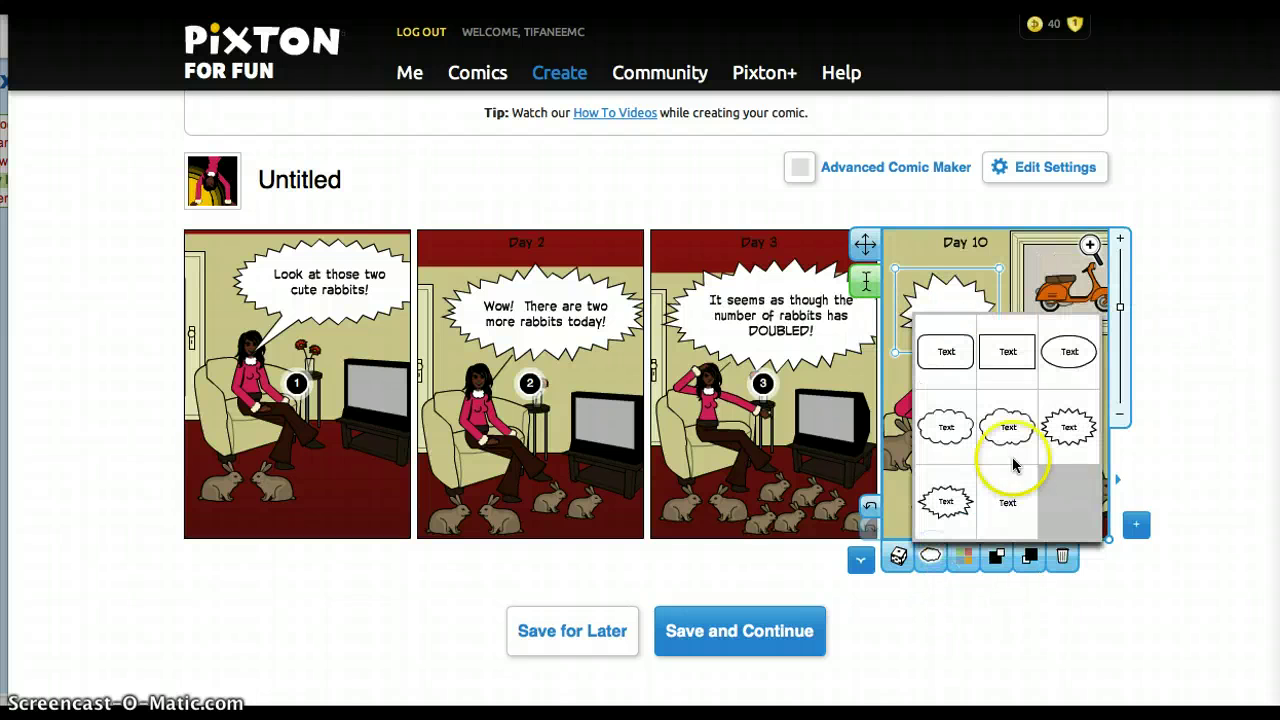
pyautogui.click(1010, 505)
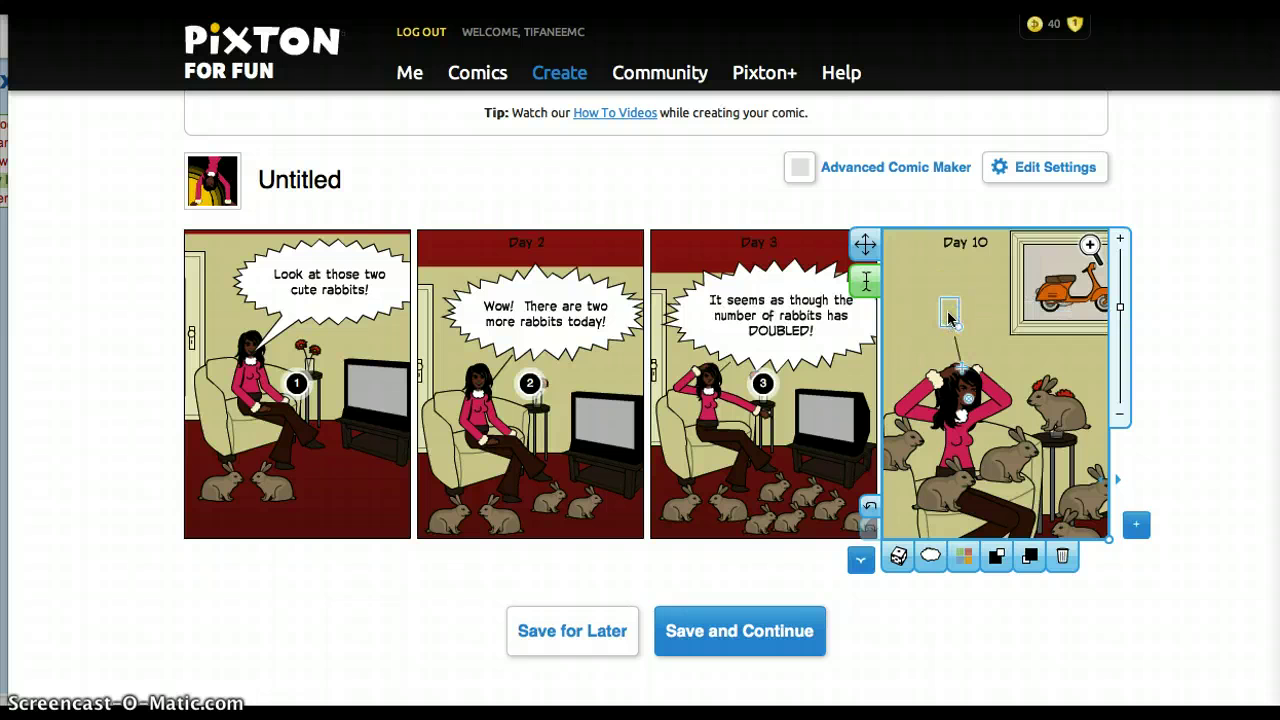
# Enter "How many rabbits will there be on day 10?" in the borderless text above the woman in panel 4.
pyautogui.moveTo(950, 313); pyautogui.dragTo(952, 322)
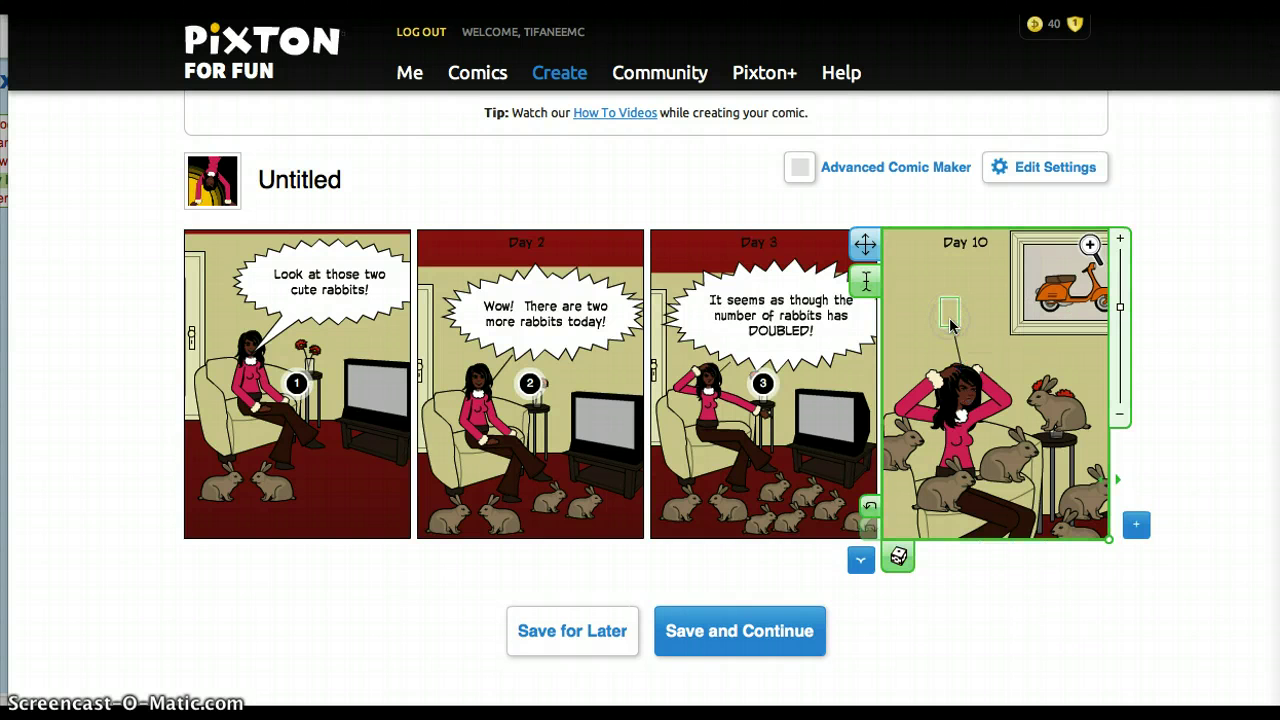
pyautogui.write('How man')
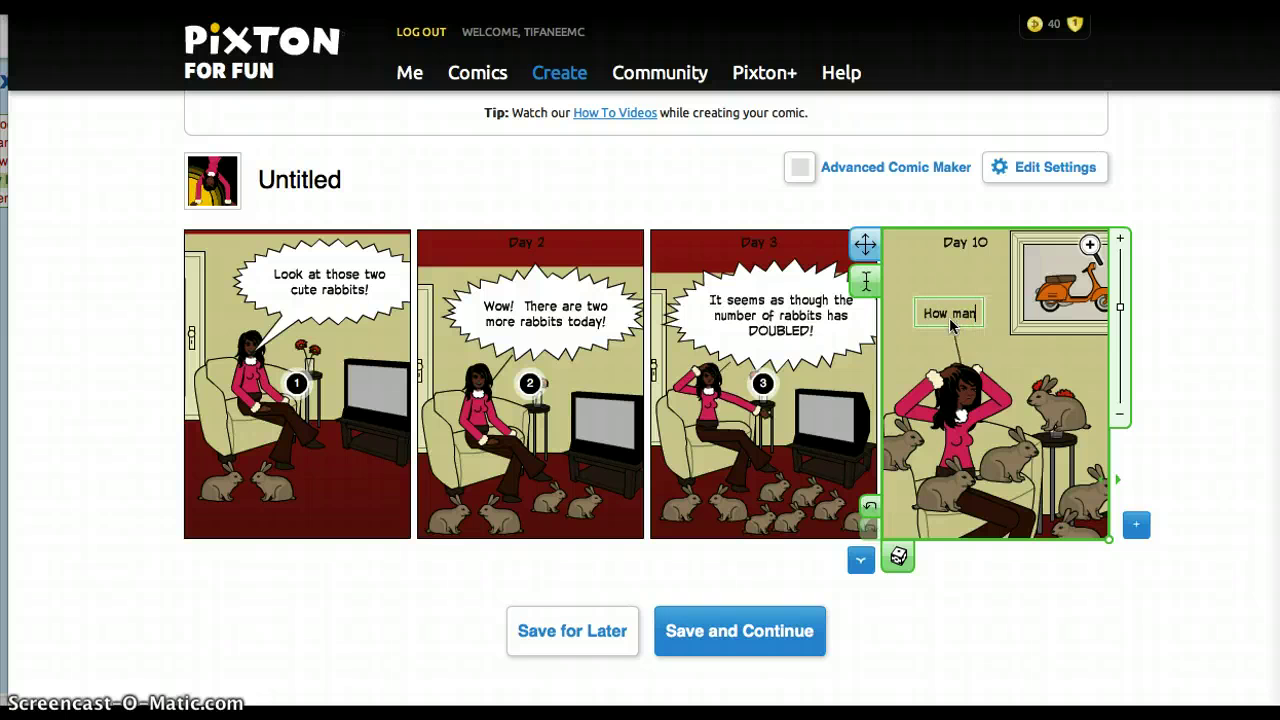
pyautogui.write('y r')
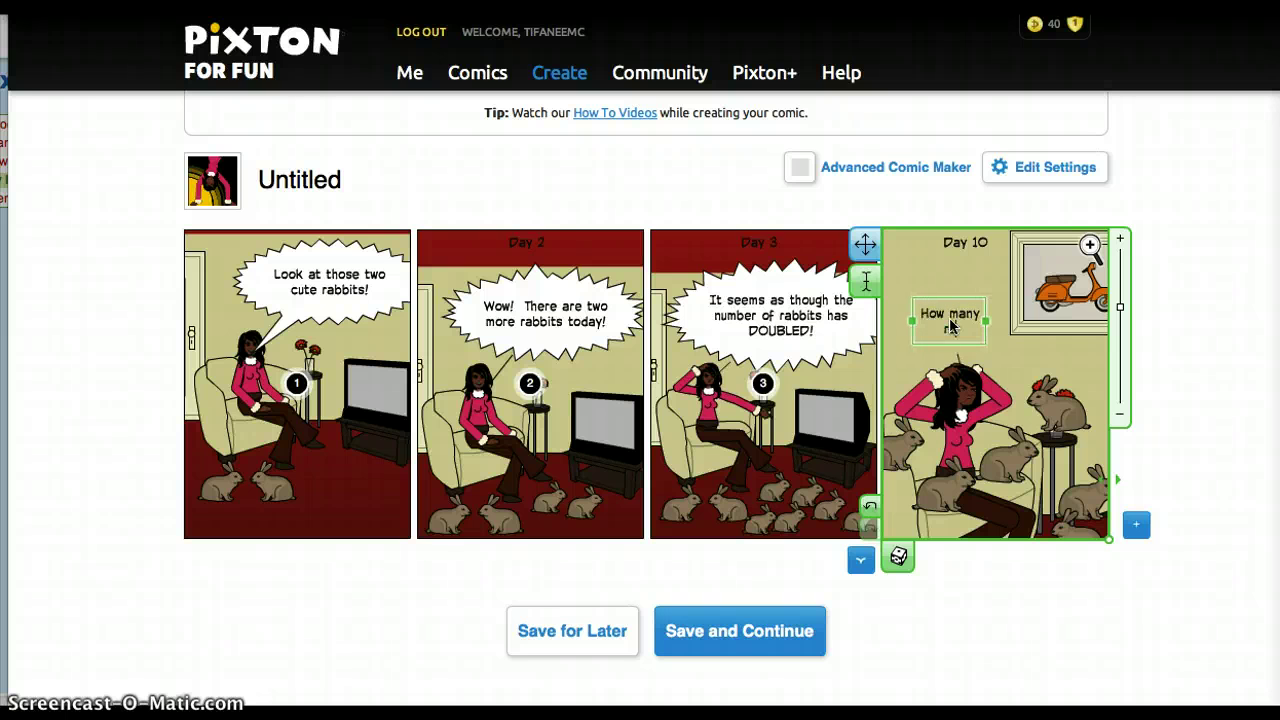
pyautogui.write('abbits will ehr')
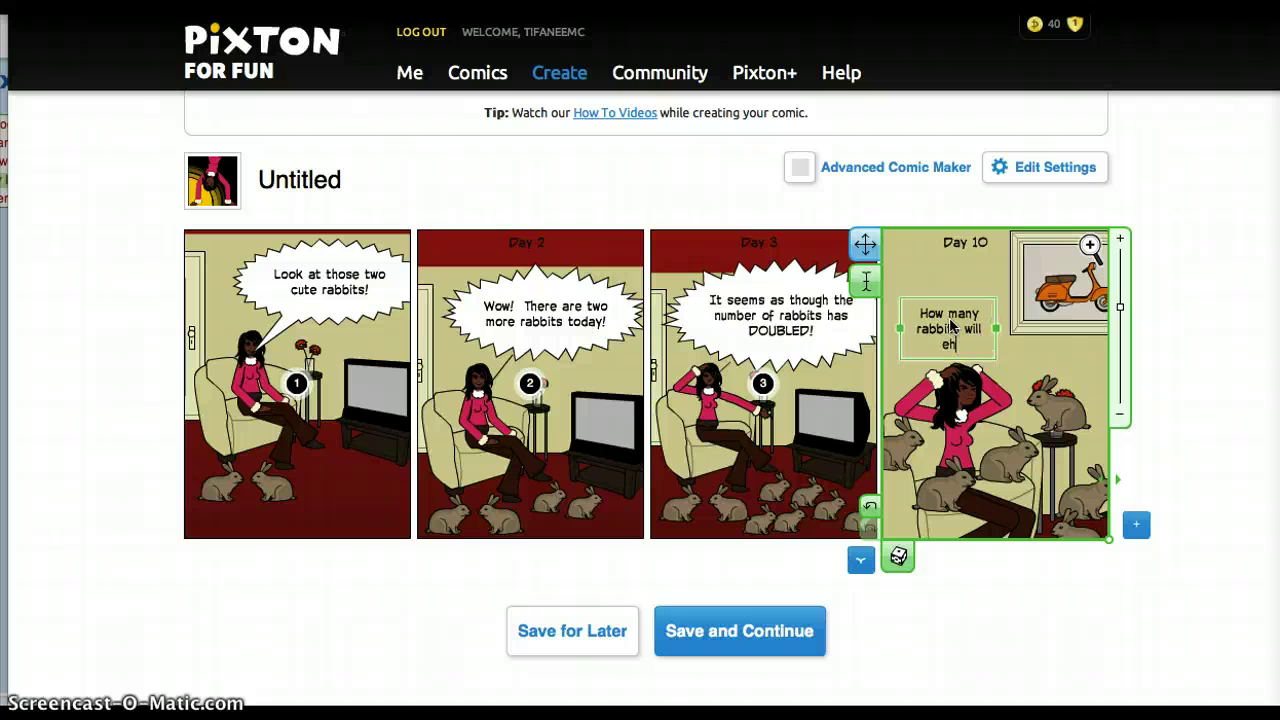
pyautogui.press('BackSpace')
pyautogui.press('BackSpace')
pyautogui.press('BackSpace')
pyautogui.write('there ')
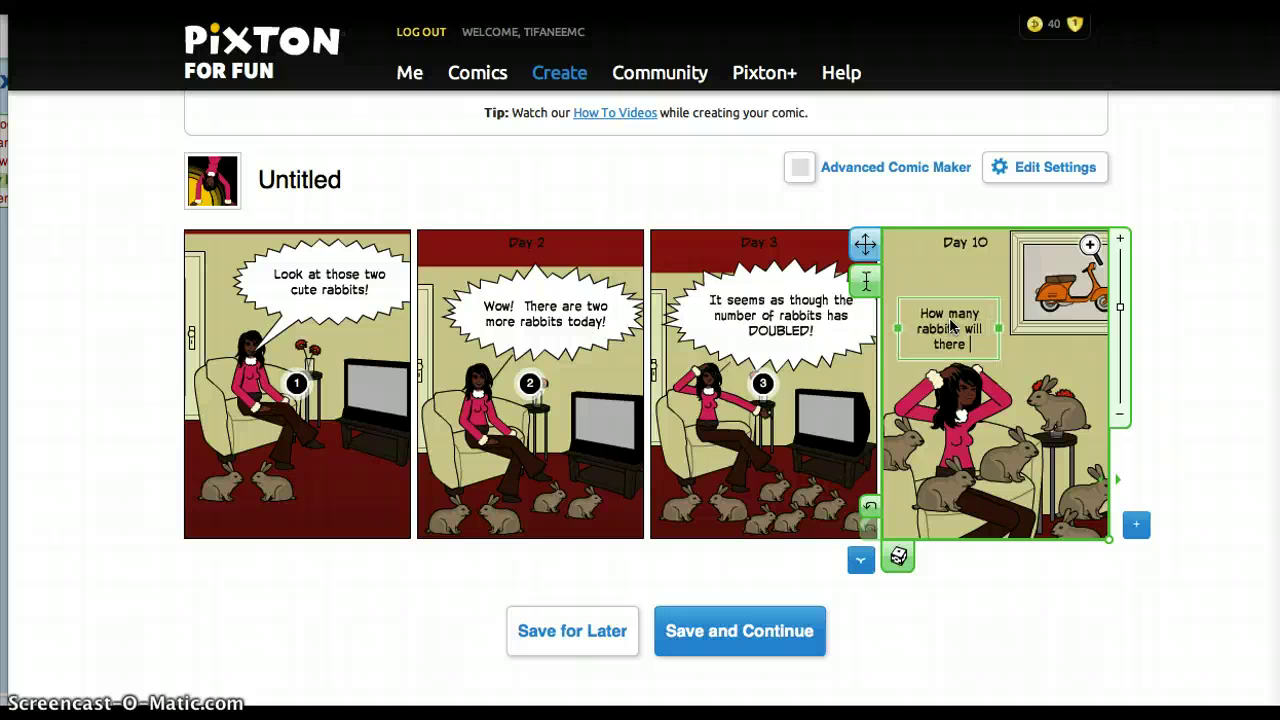
pyautogui.write('be on ')
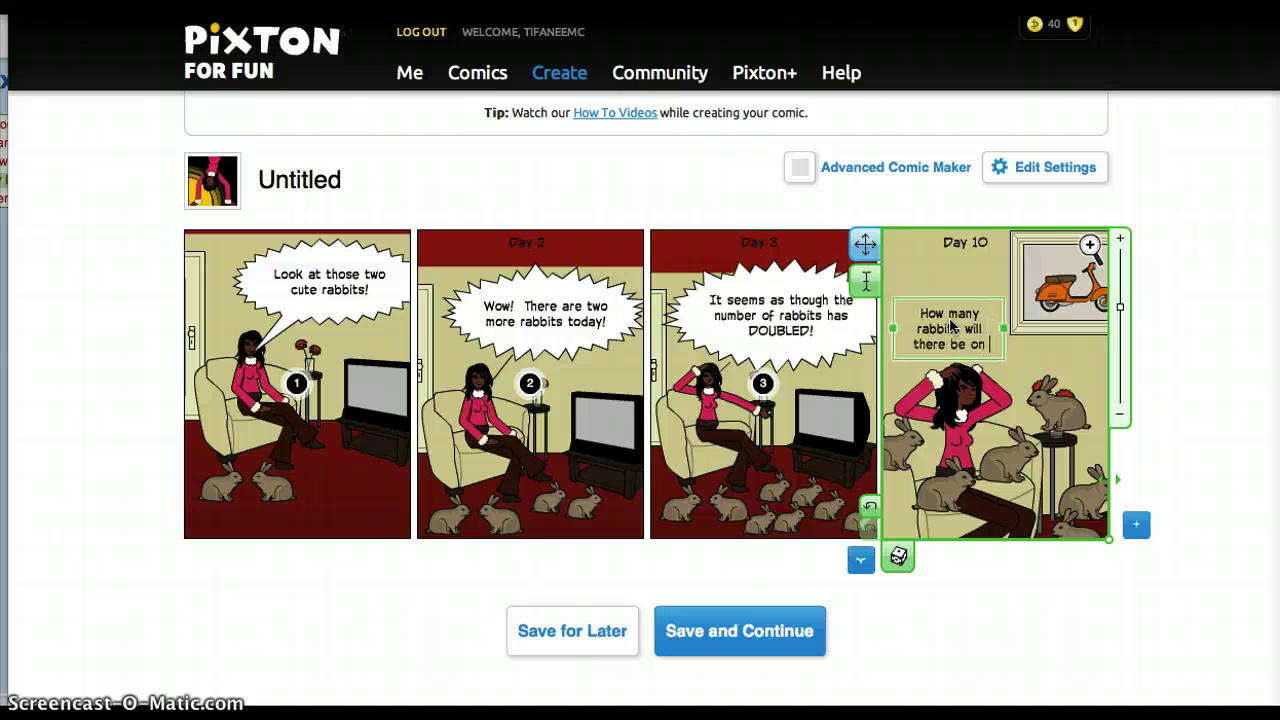
pyautogui.write('day 10?')
# Widen the question text in panel 4 to fit on two lines and position it between the picture frame and the woman's head.
pyautogui.click(982, 314)
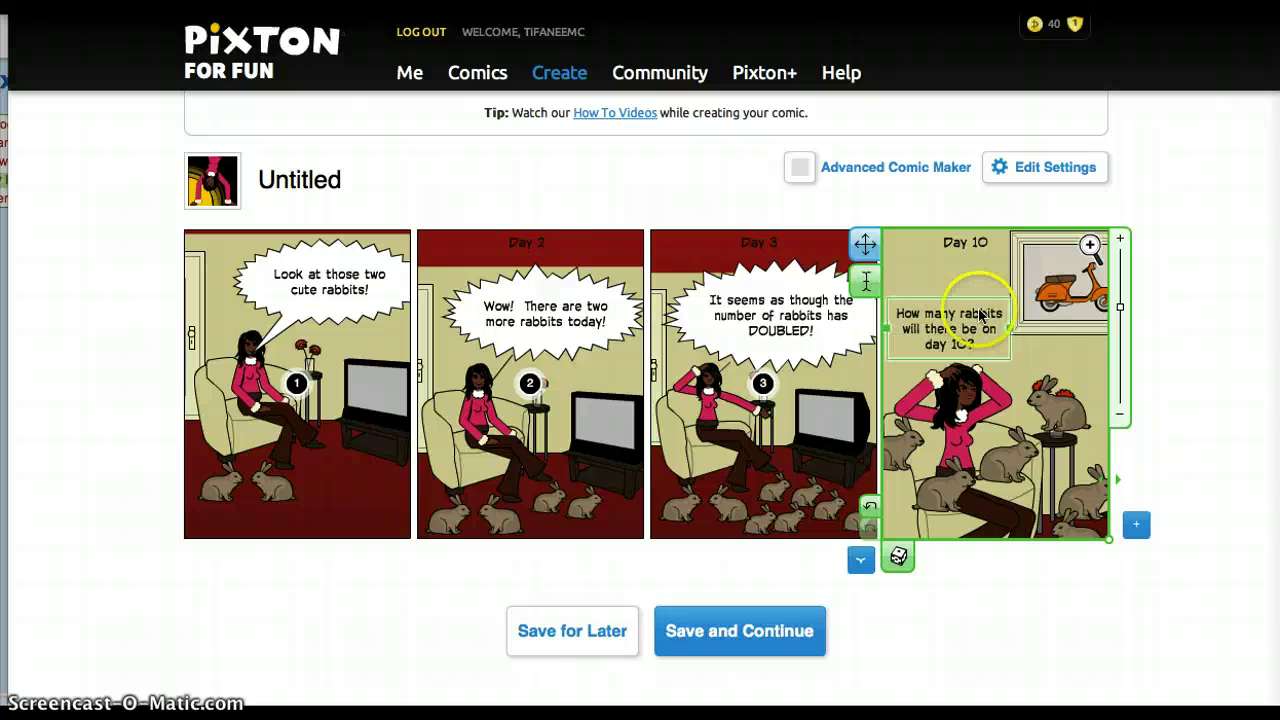
pyautogui.moveTo(1010, 327); pyautogui.dragTo(1068, 335)
pyautogui.click(980, 340)
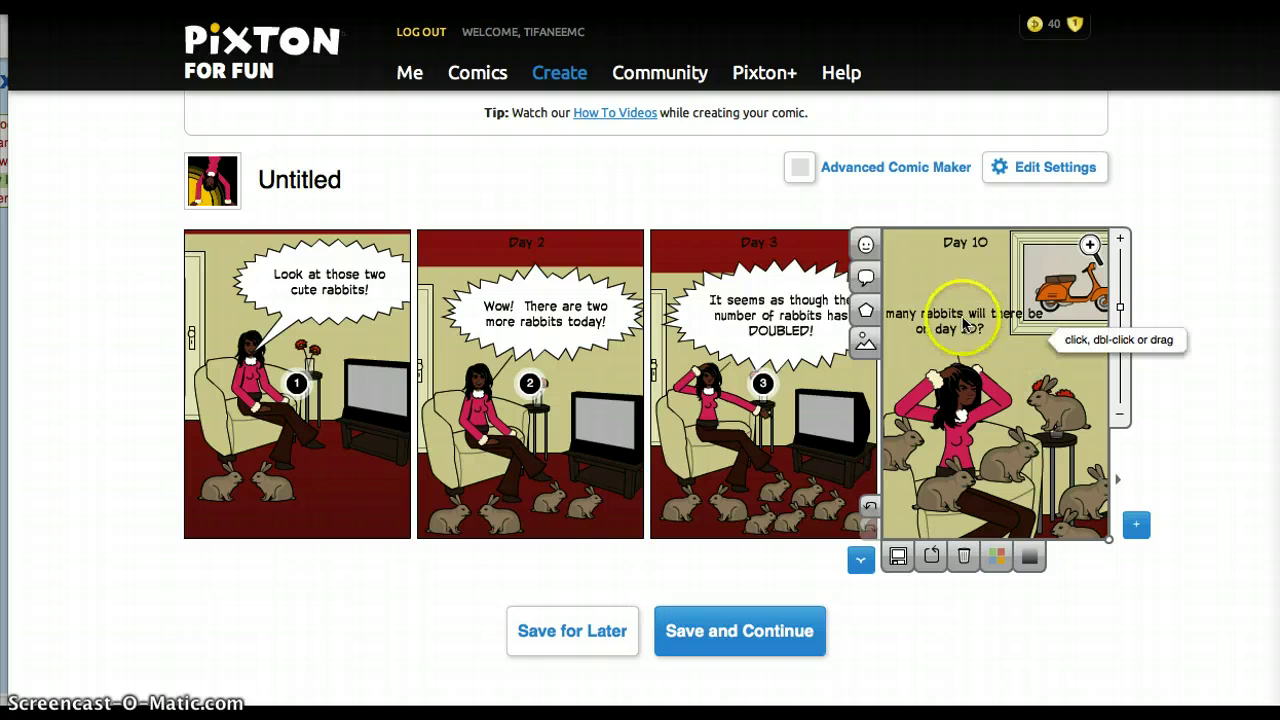
pyautogui.moveTo(968, 326); pyautogui.dragTo(1010, 350)
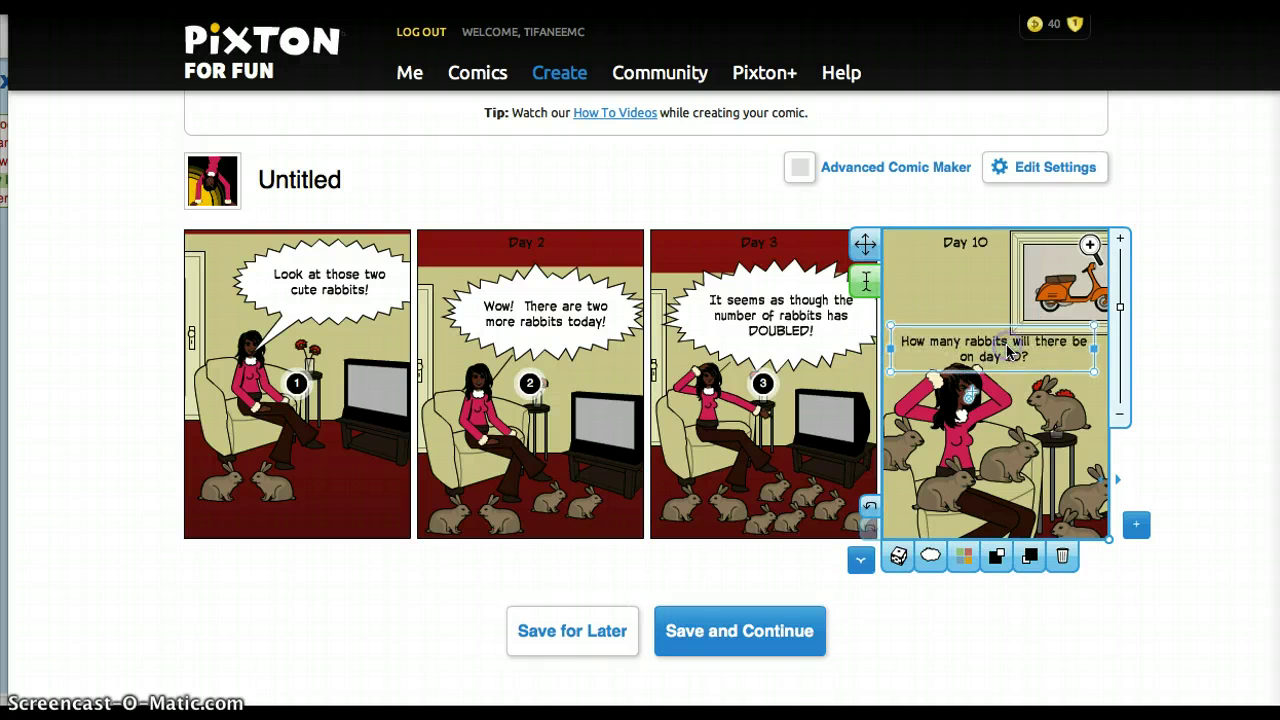
pyautogui.click(966, 304)
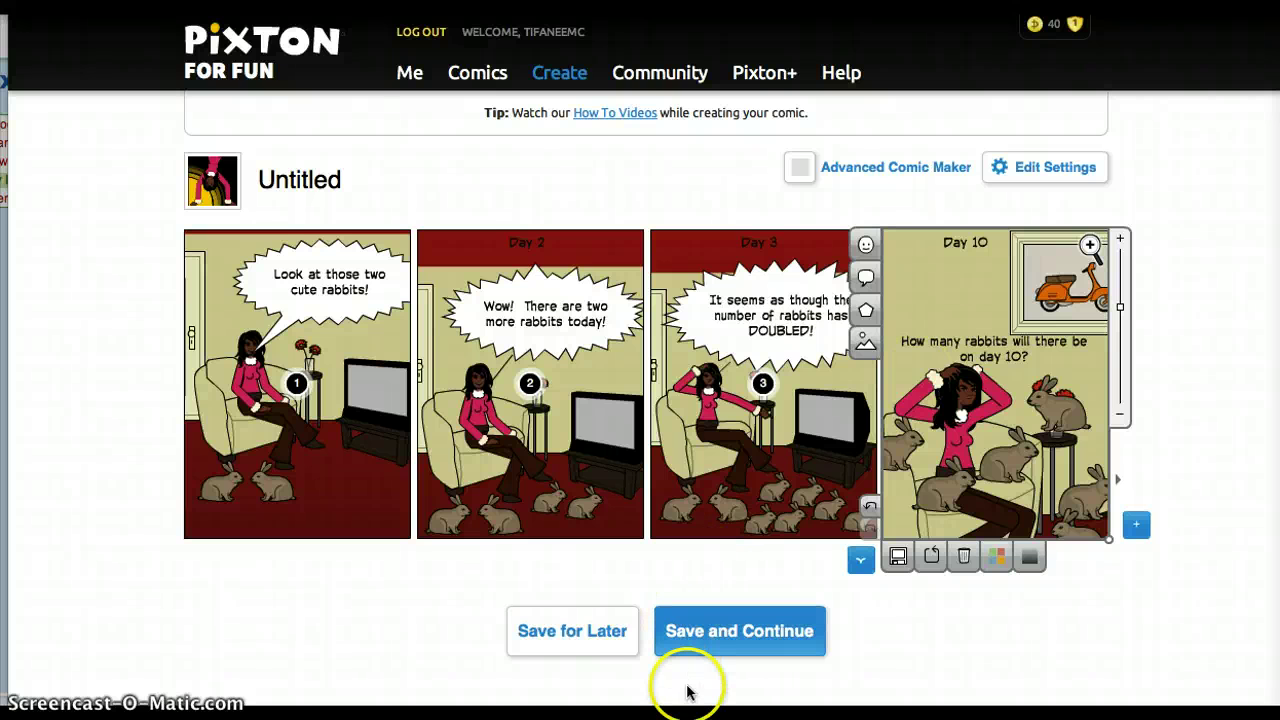
# Save the four-panel comic and continue.
pyautogui.click(696, 642)
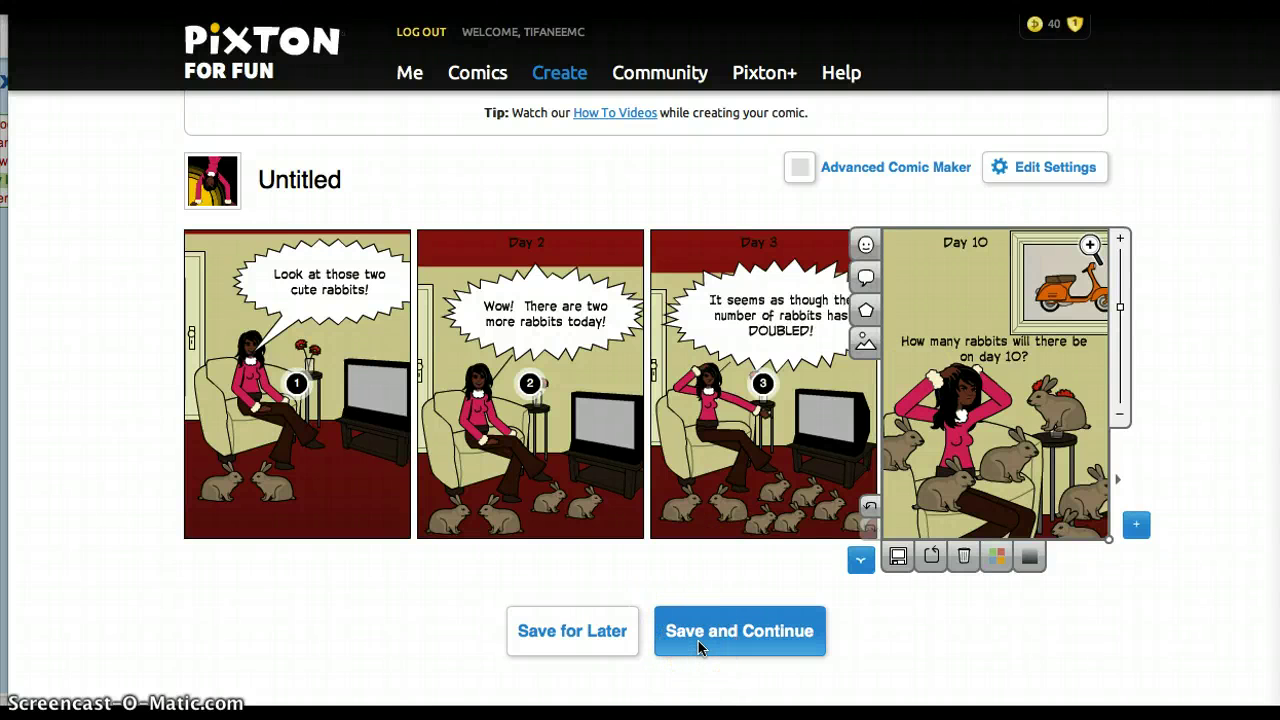